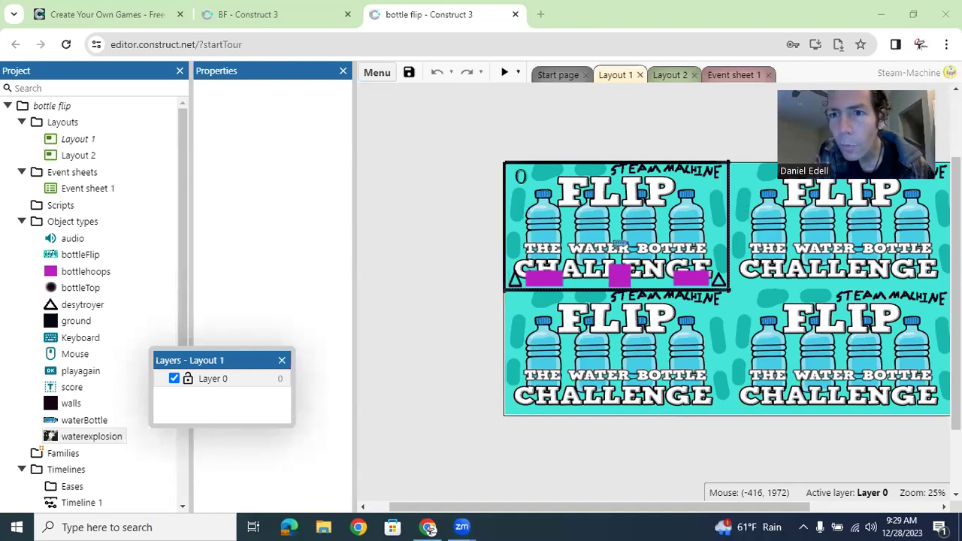
- Switch to the BF project's Layout 1 with the bottle-flip background
click(644, 5)
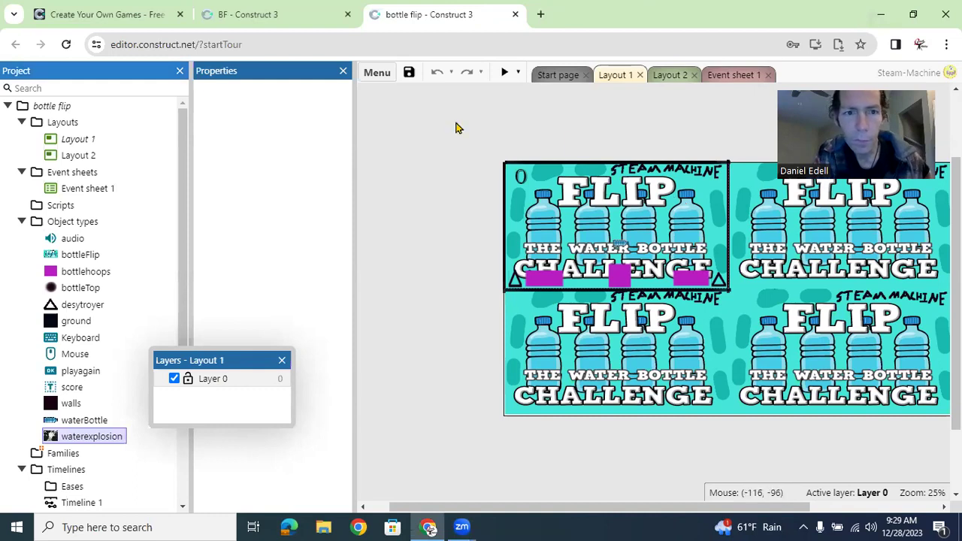
click(263, 15)
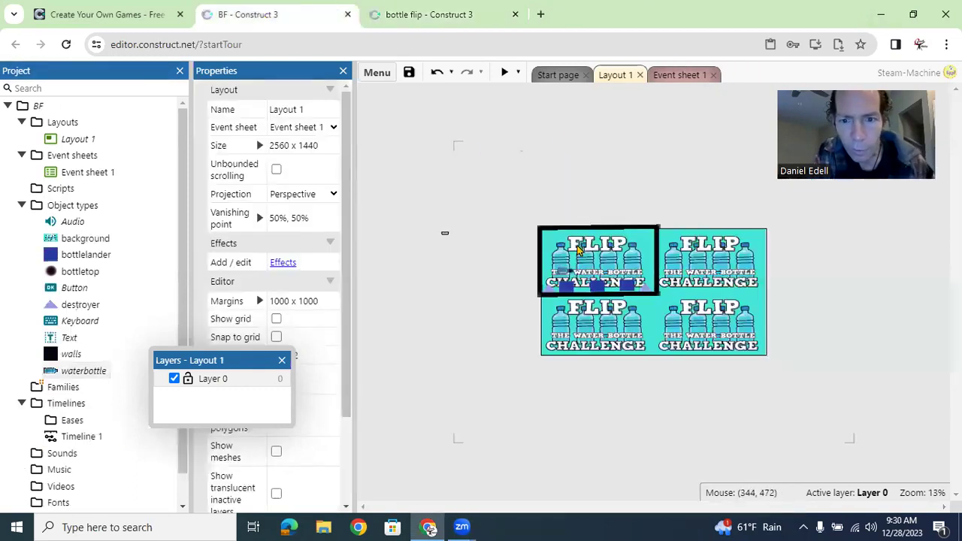
click(415, 15)
- Preview the finished bottle flip game, replay three rounds via Play Again, then close the preview
click(504, 72)
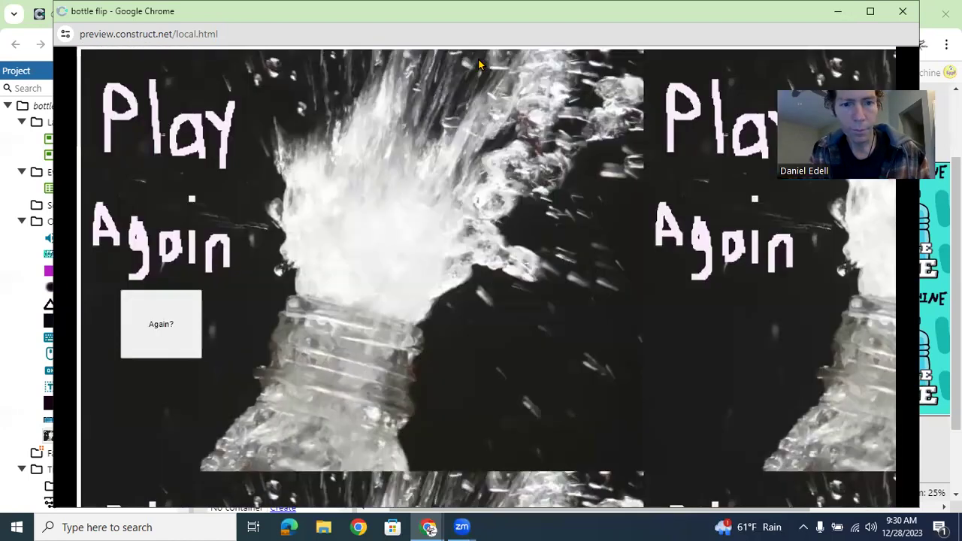
click(126, 340)
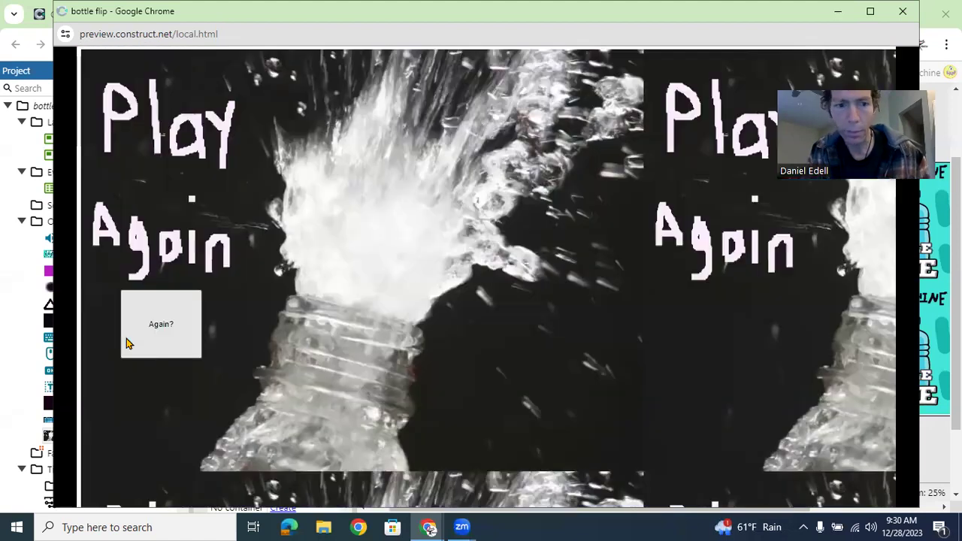
click(126, 342)
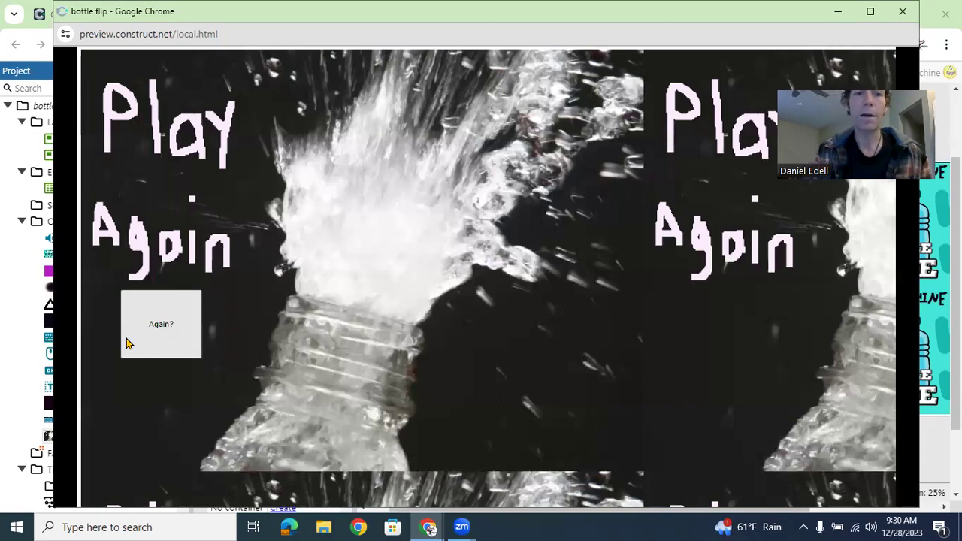
click(126, 341)
click(901, 14)
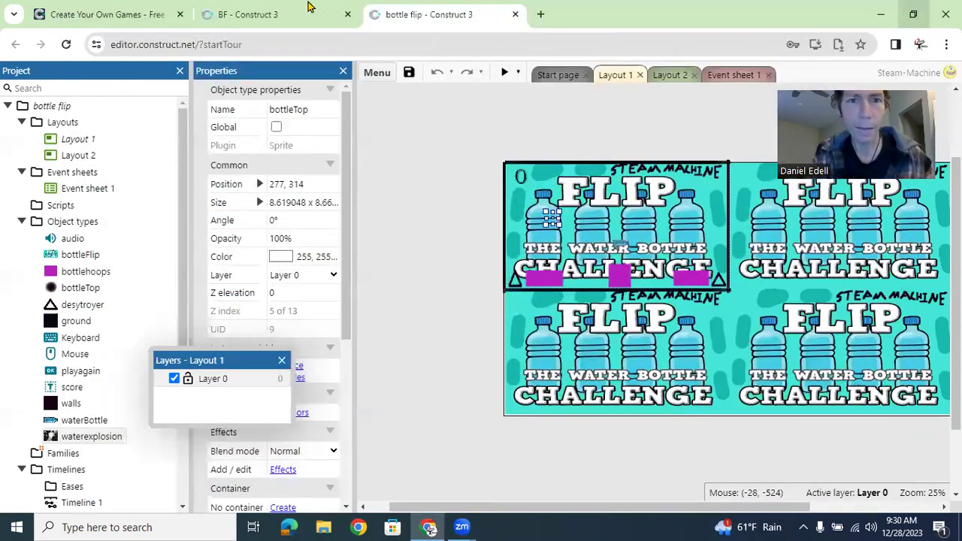
- Return to the BF project and show its empty Event sheet 1
click(310, 8)
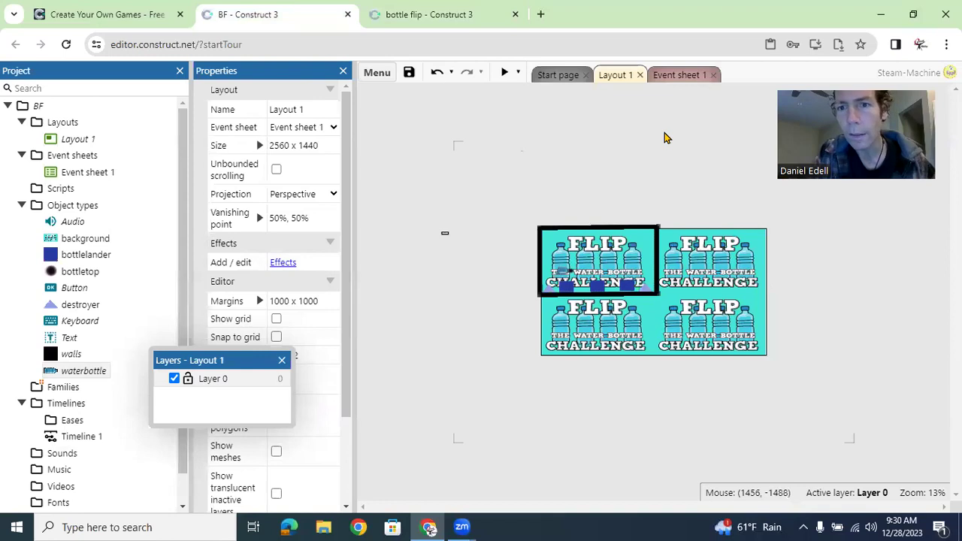
key(ctrl+Tab)
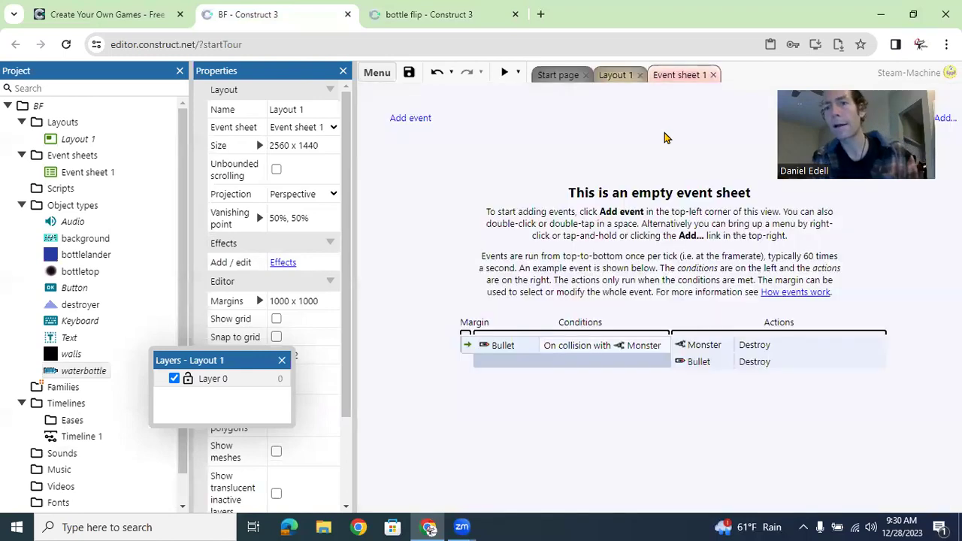
- Add a global Number variable named Score with initial value 0
right_click(397, 165)
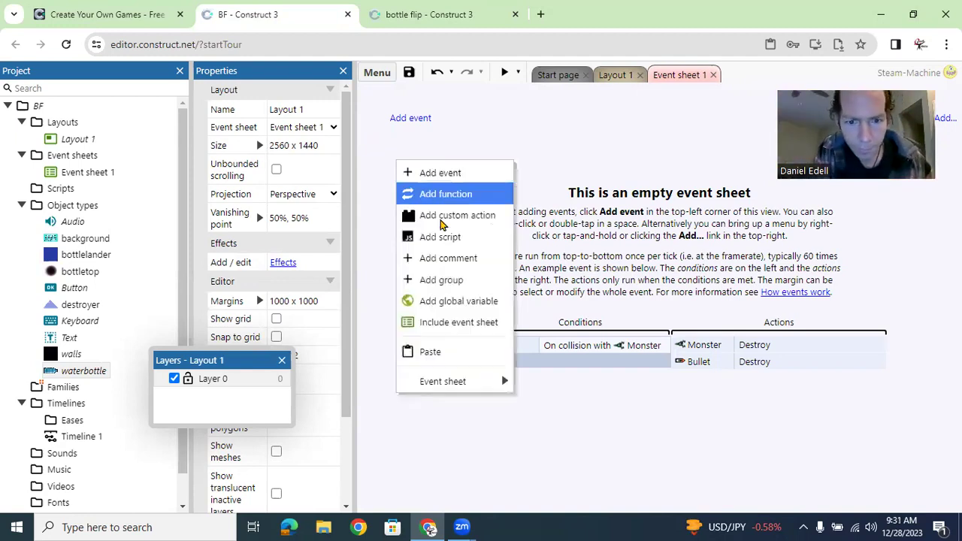
click(453, 312)
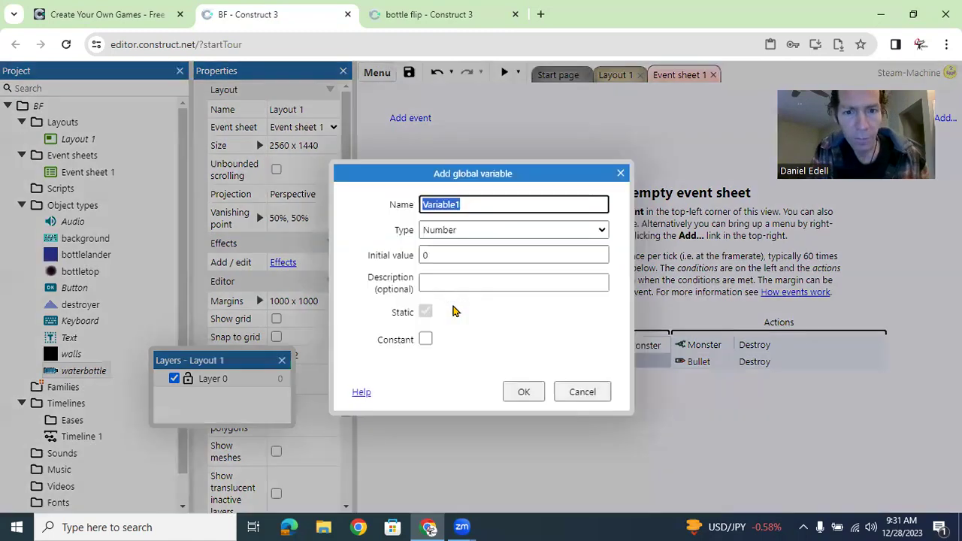
key(BackSpace)
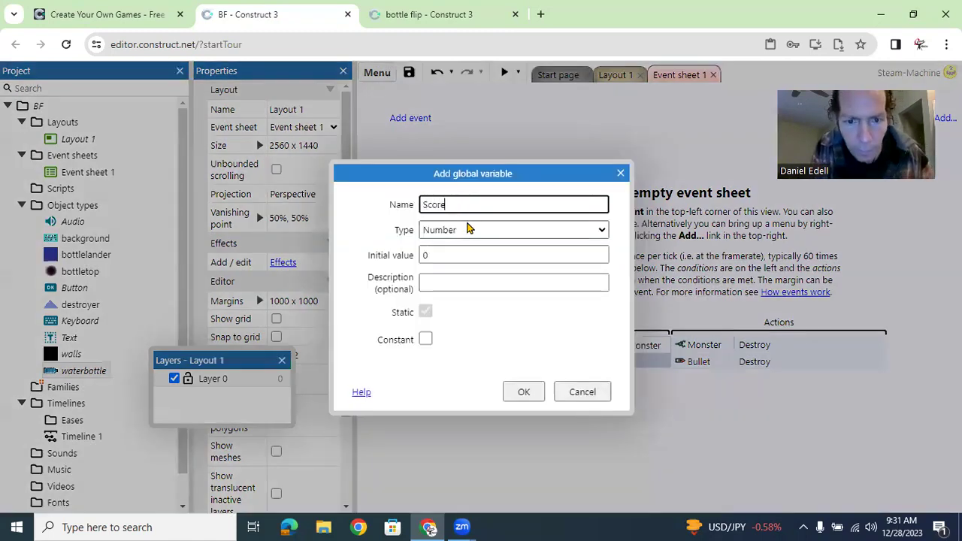
click(523, 394)
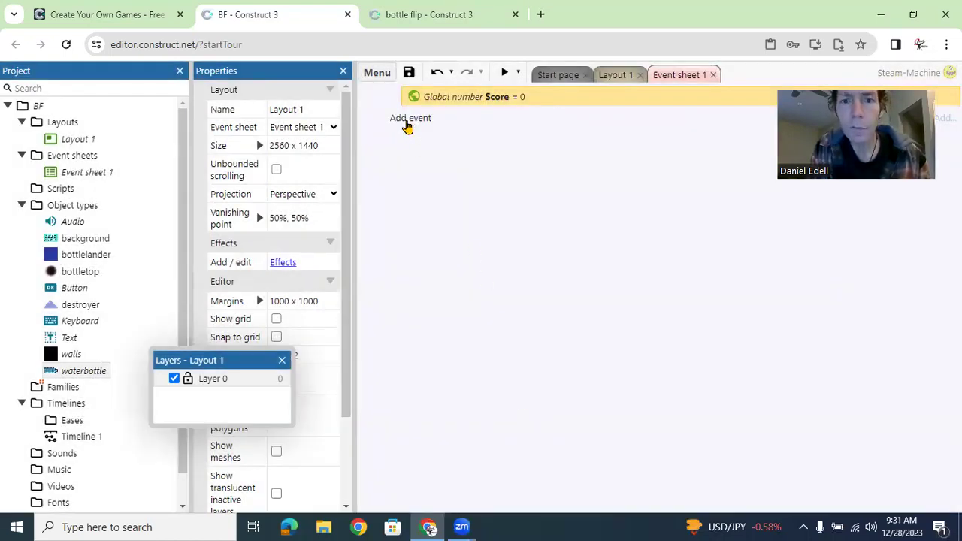
- Create event 1 with the System condition On start of layout
click(407, 122)
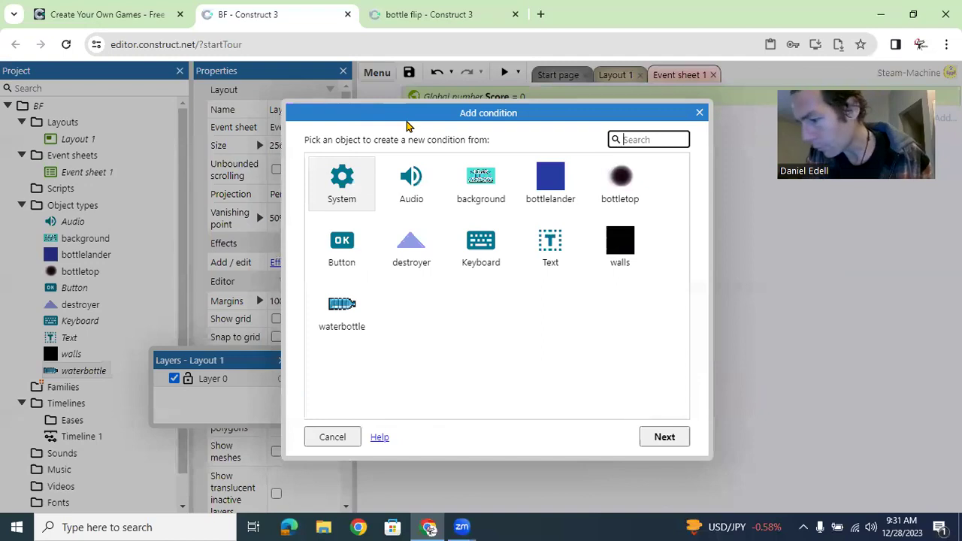
double_click(338, 184)
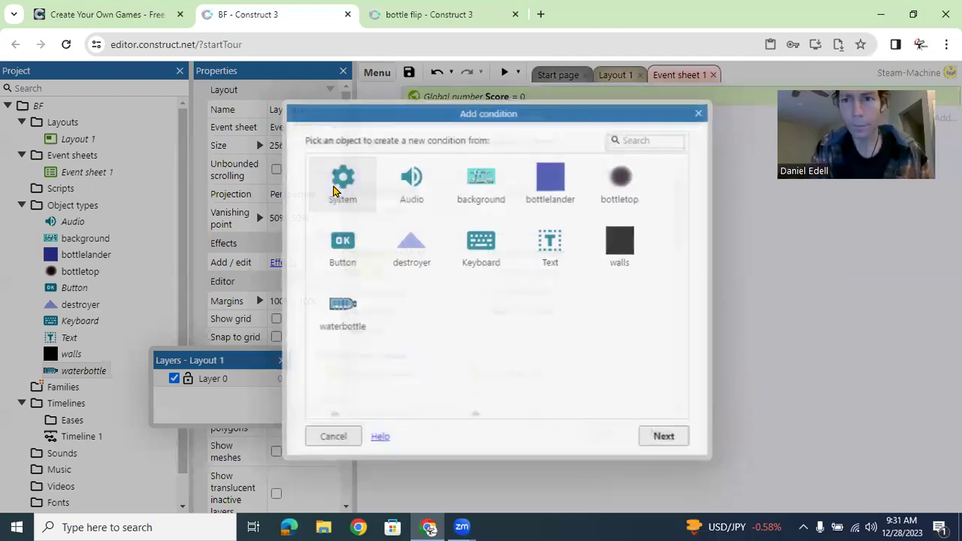
text(on s)
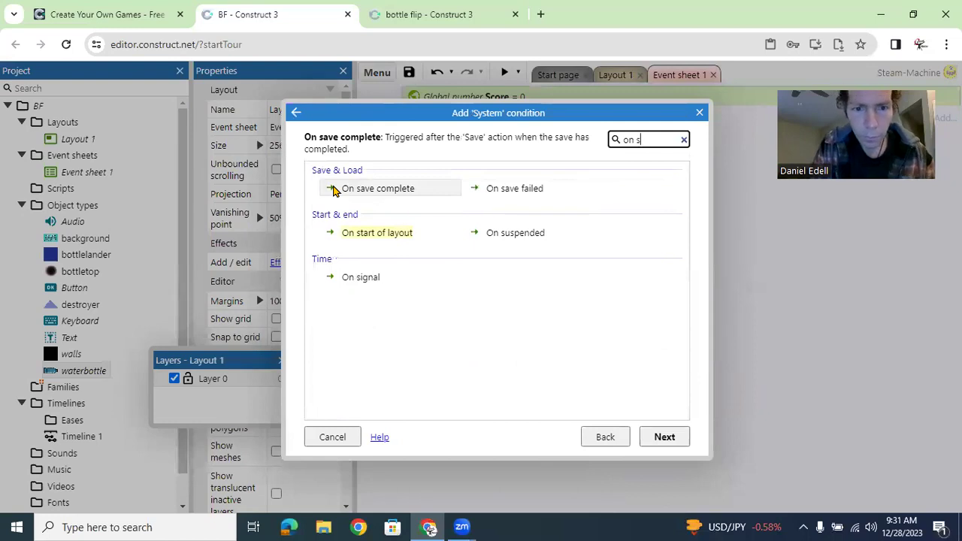
double_click(360, 232)
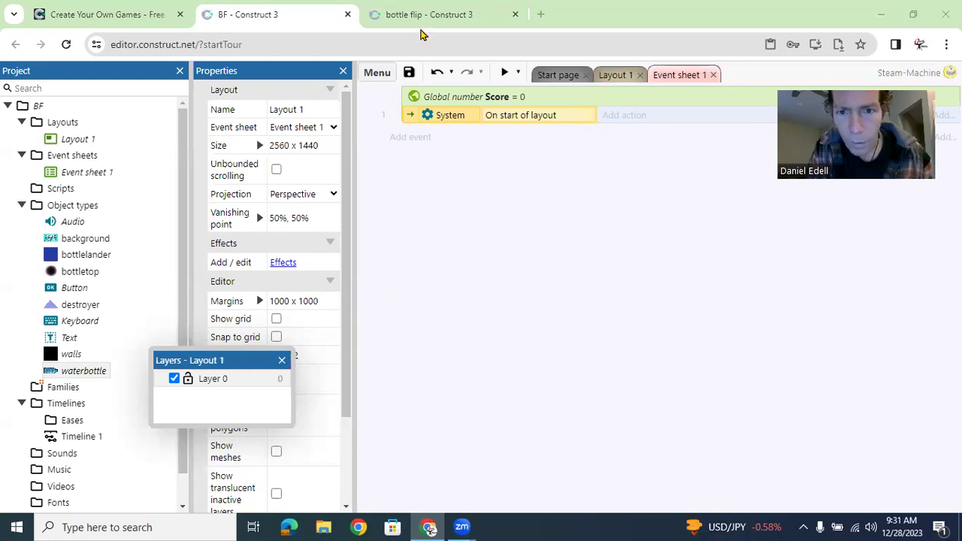
- Give event 1 a System Set value action that sets Score to 0
click(622, 117)
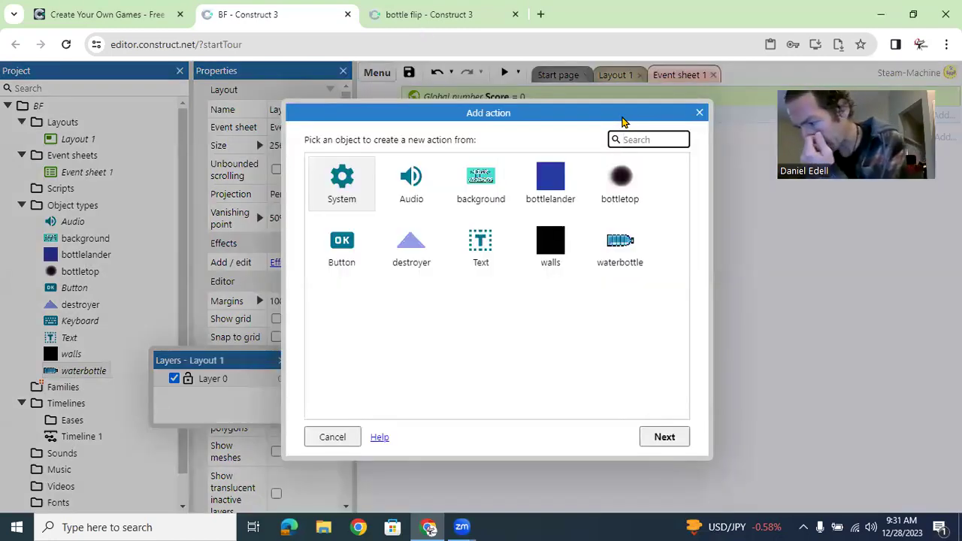
click(345, 186)
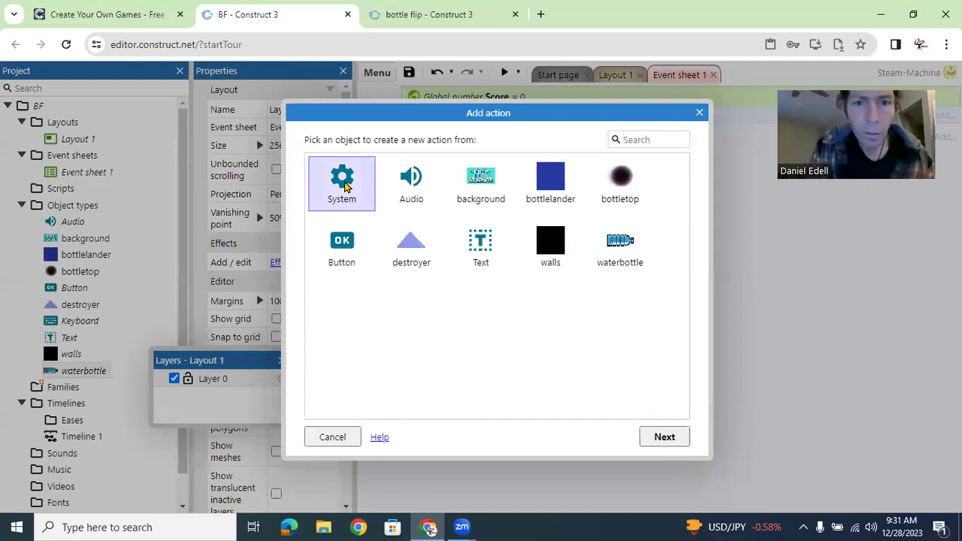
double_click(345, 187)
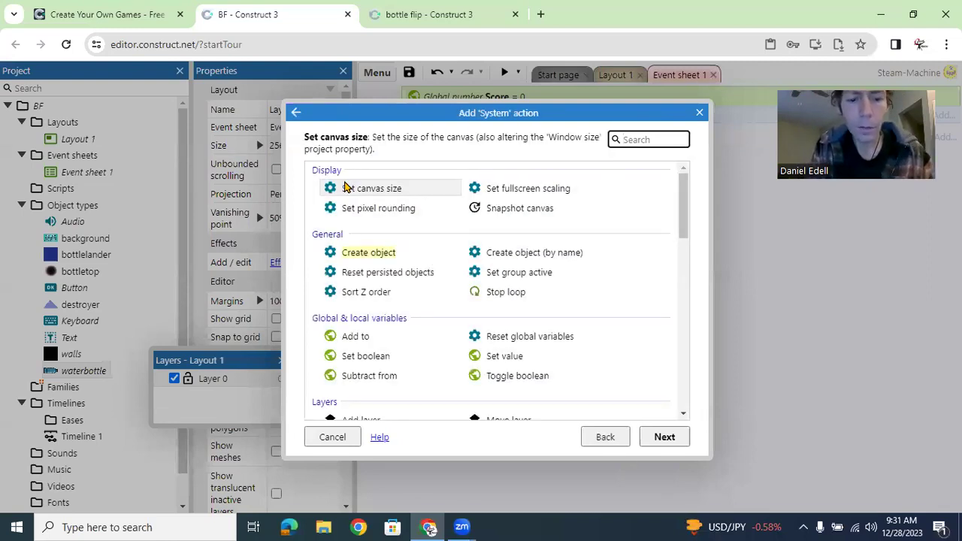
text(set)
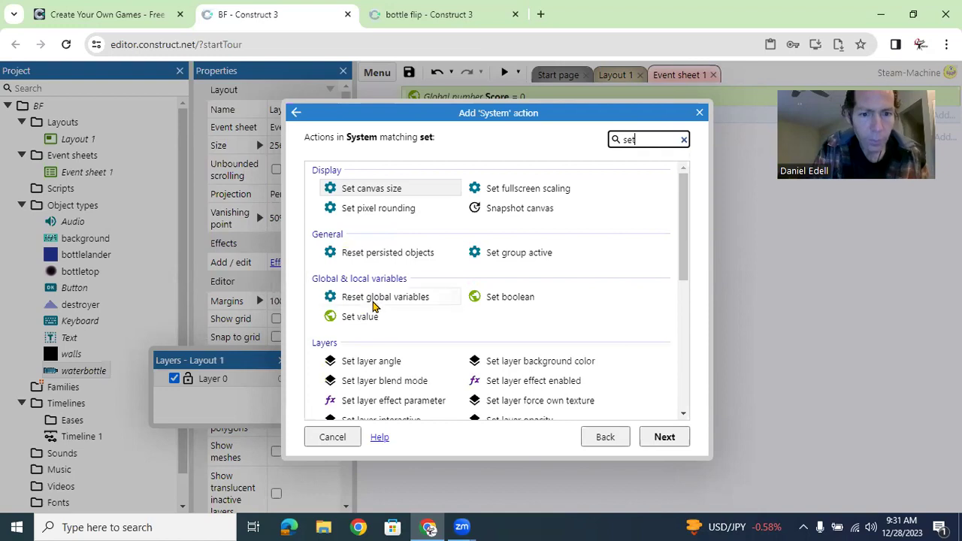
double_click(360, 322)
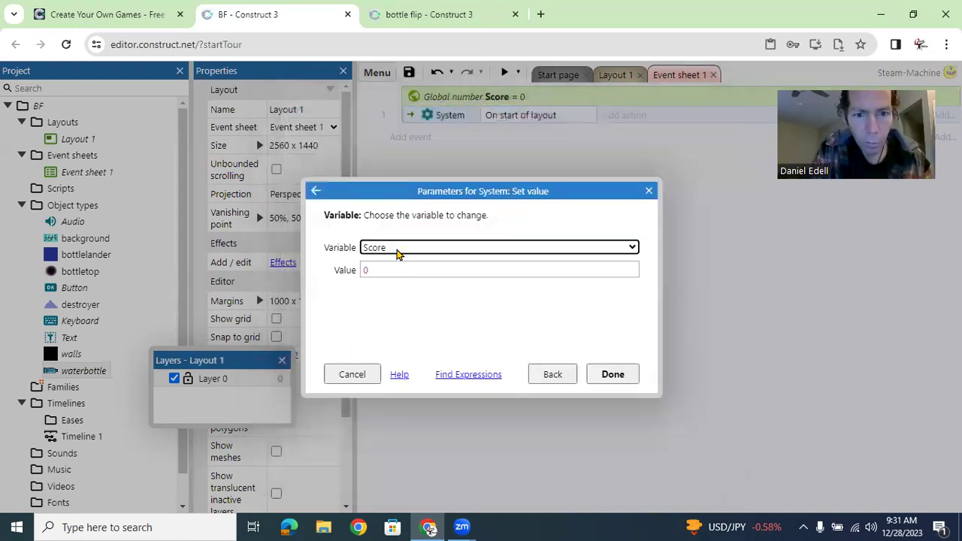
click(612, 374)
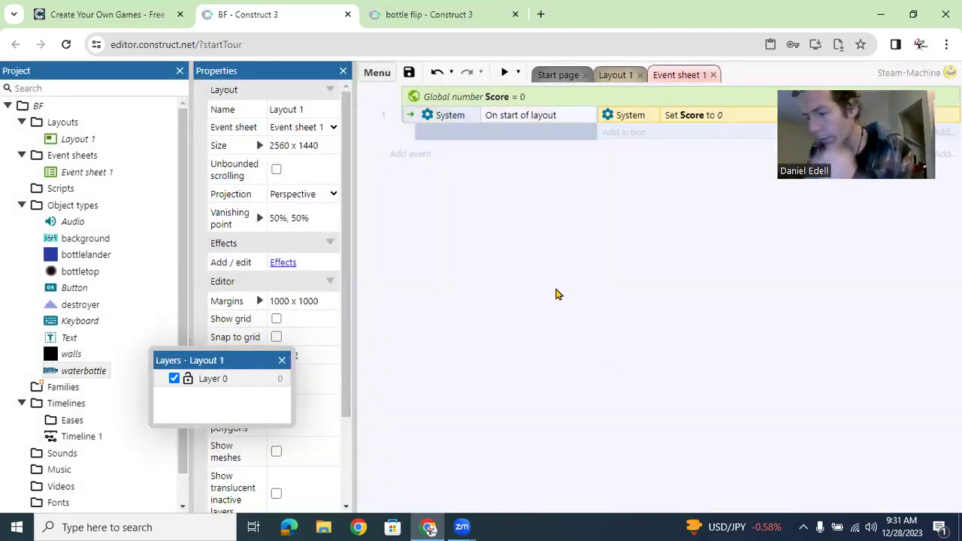
- Create event 2 with the System condition Every tick
click(398, 156)
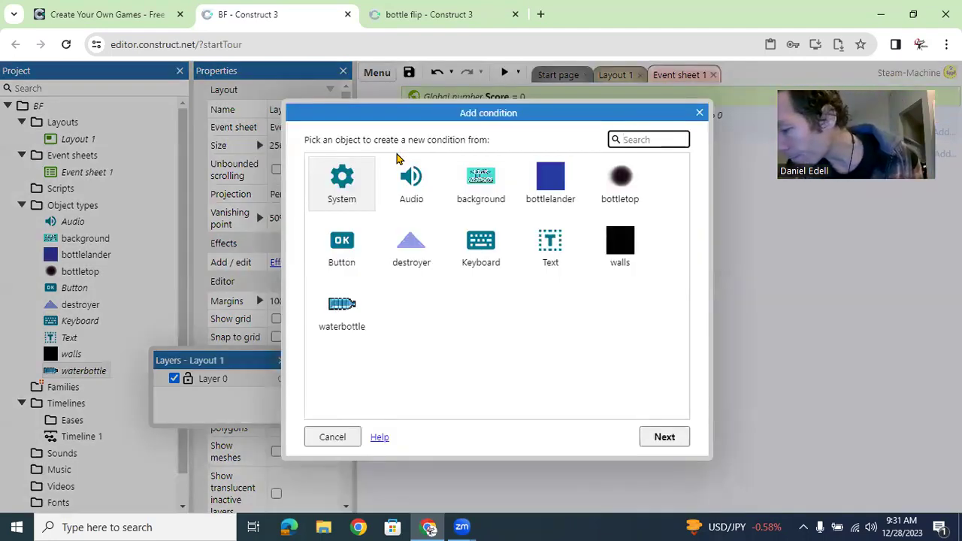
double_click(344, 174)
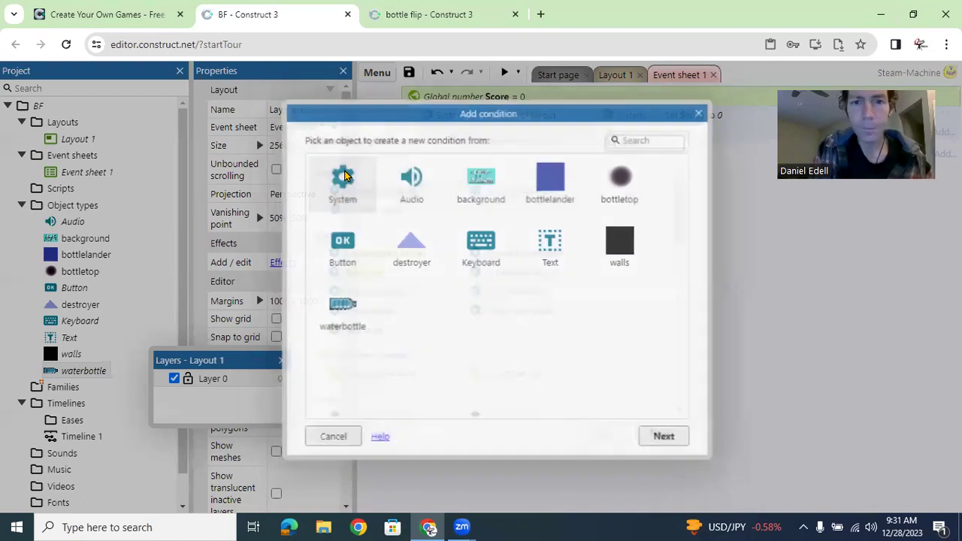
text(every)
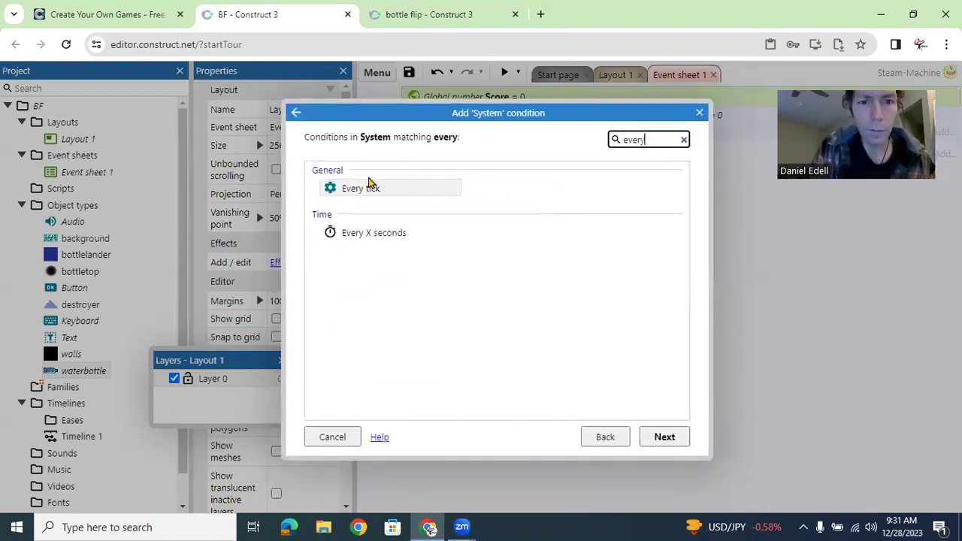
click(369, 190)
double_click(368, 190)
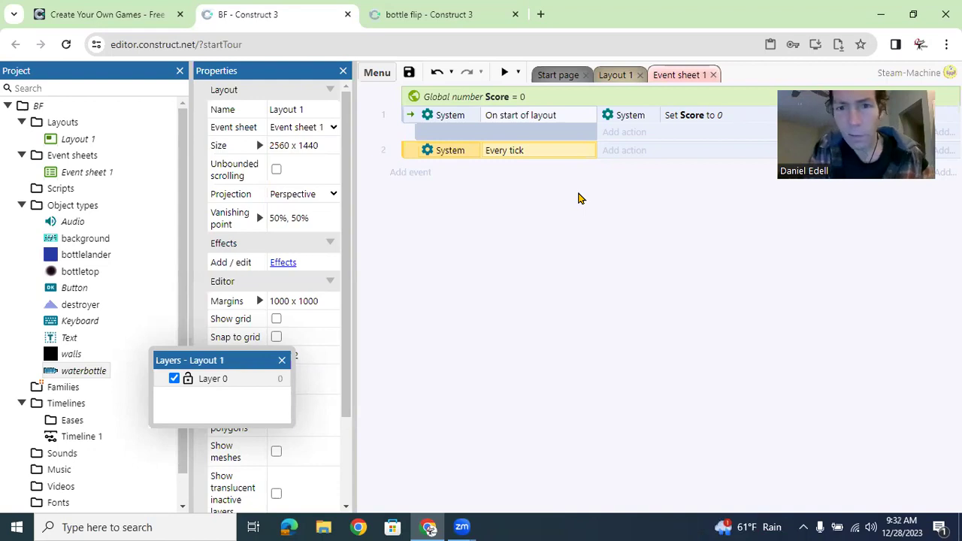
- Add a bottletop action to event 2 that sets its position to the waterbottle
click(610, 150)
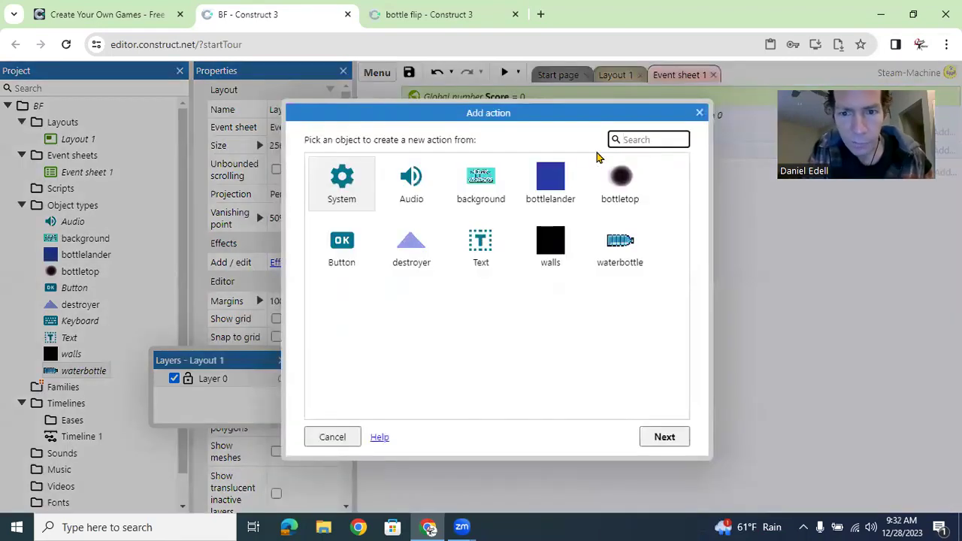
double_click(622, 184)
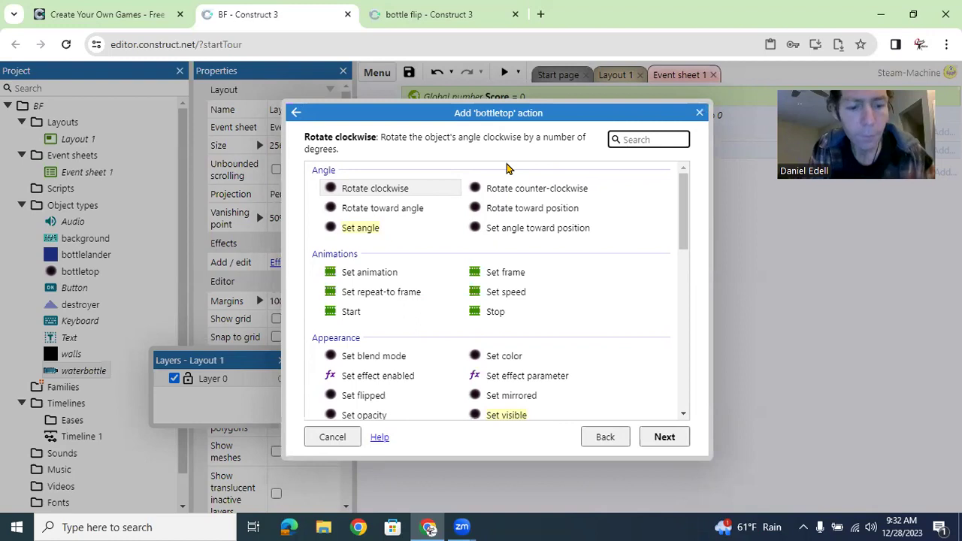
text(set )
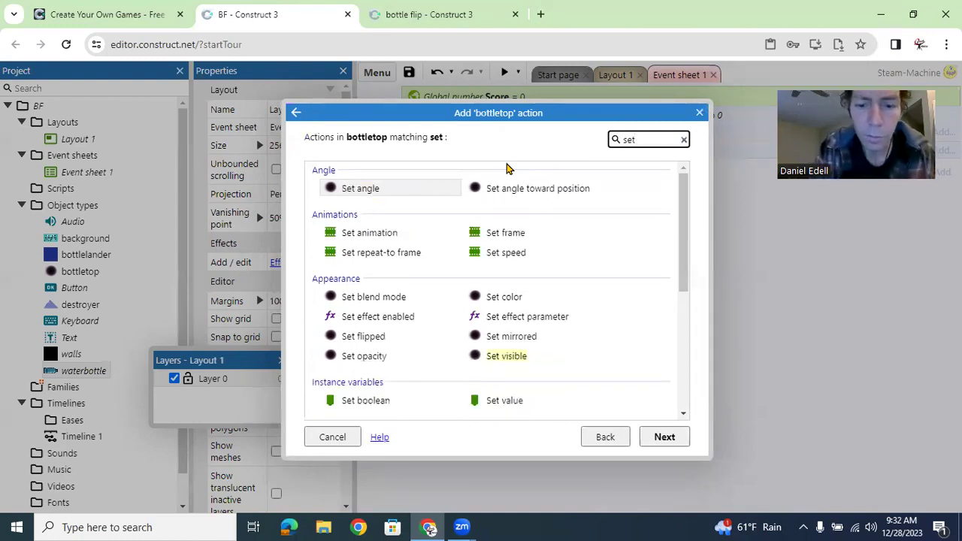
text(pos)
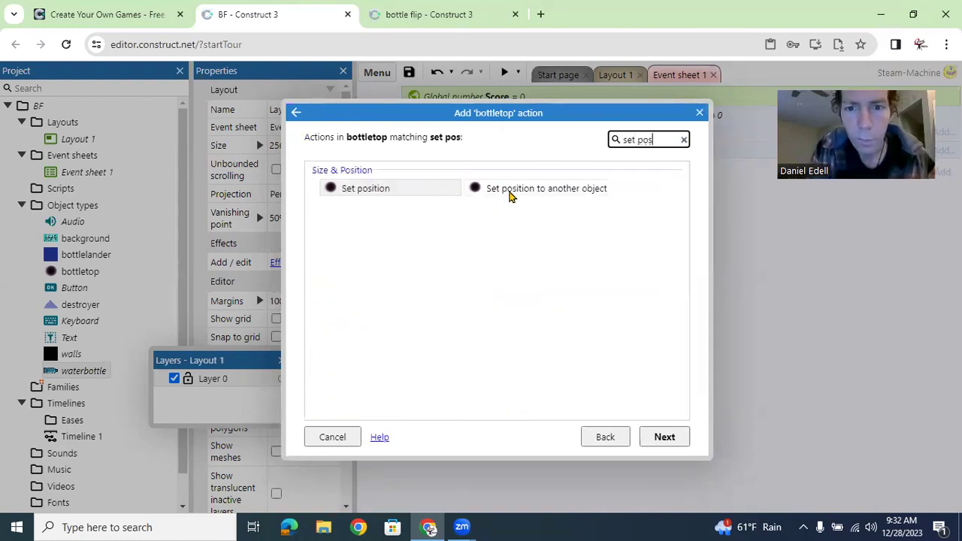
click(545, 194)
double_click(545, 194)
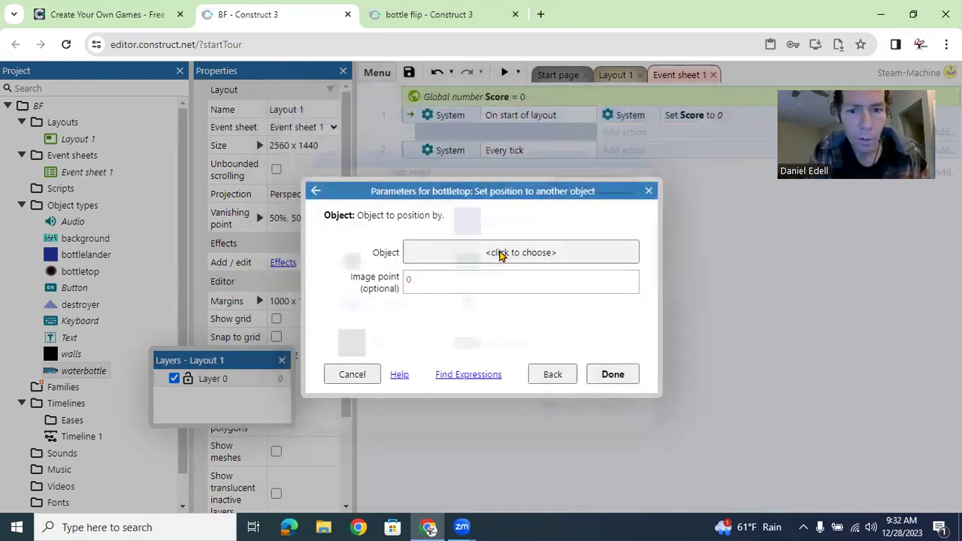
click(499, 253)
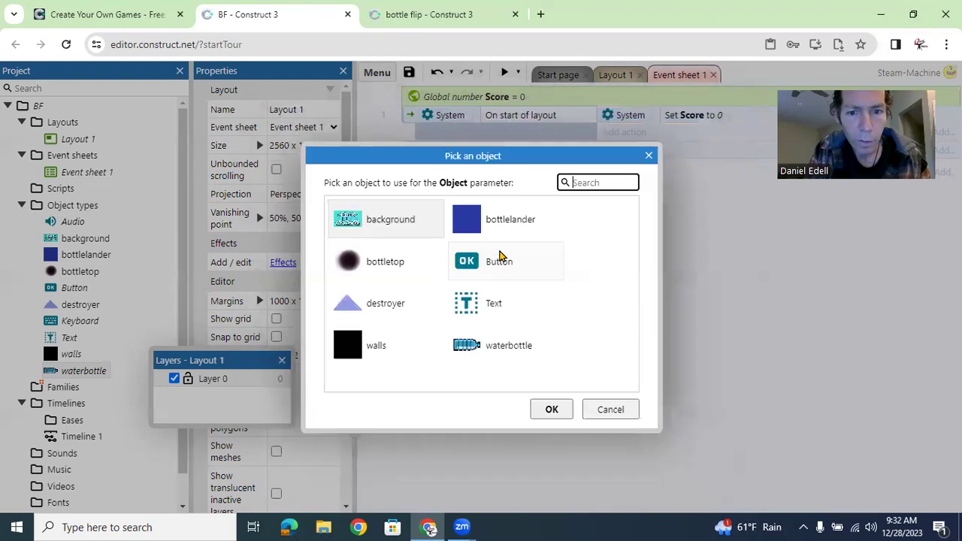
double_click(494, 346)
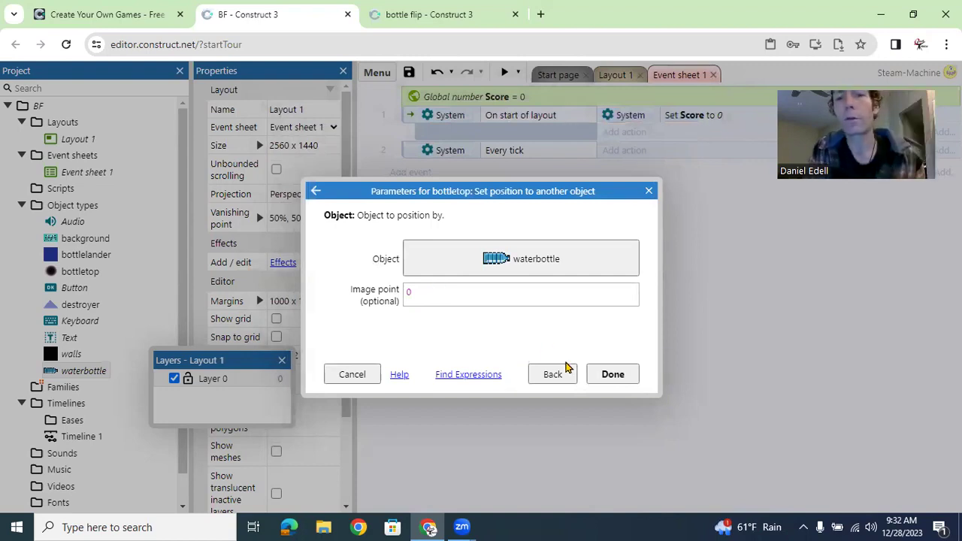
click(612, 374)
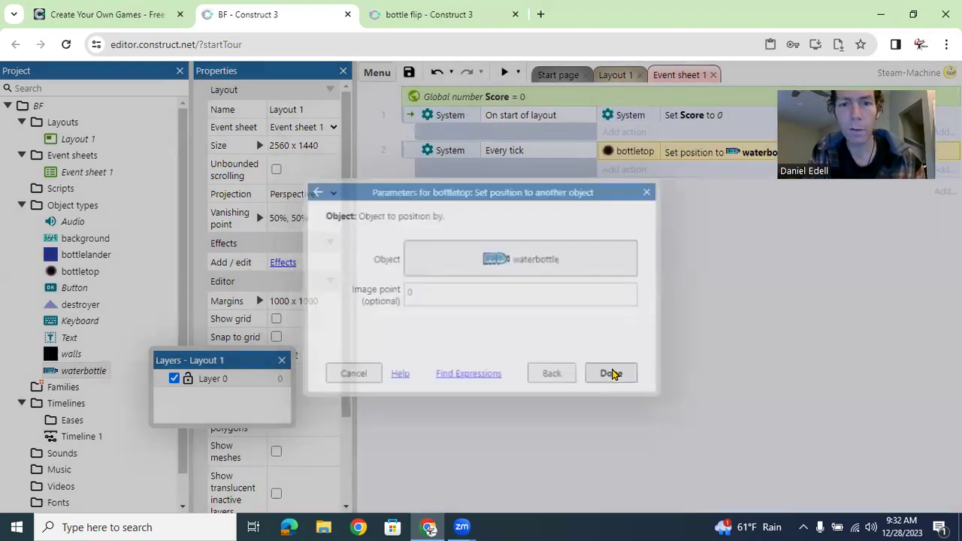
click(612, 74)
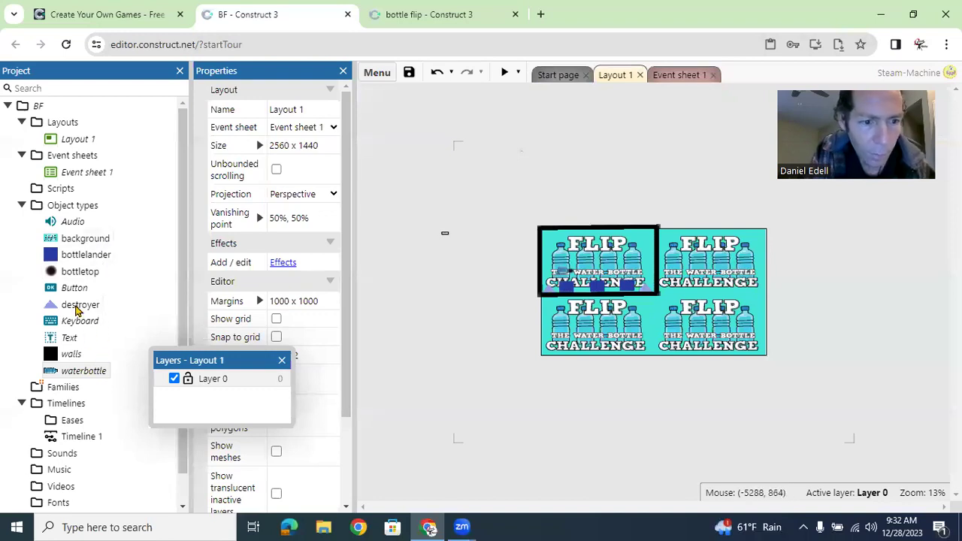
double_click(83, 371)
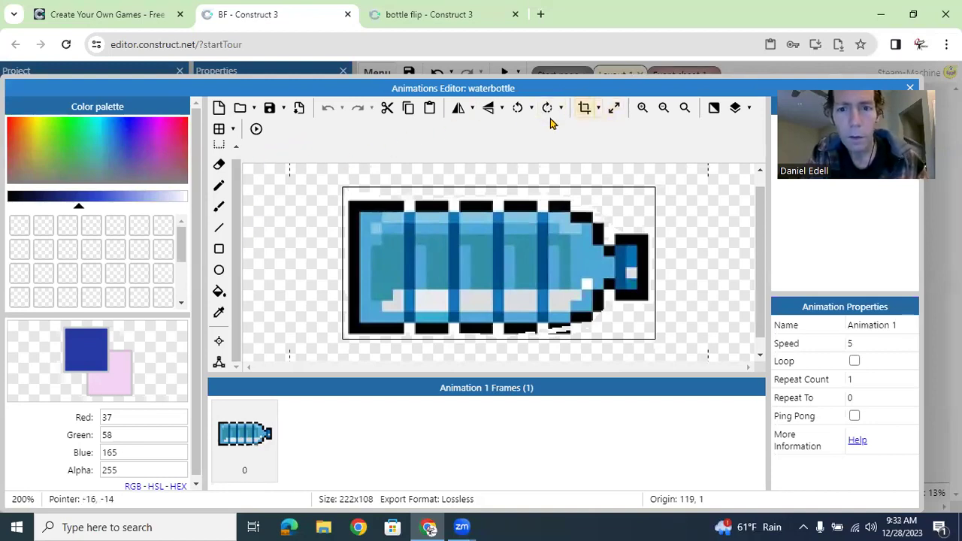
- Move the waterbottle image's origin point to the bottle neck at 214, 58
click(218, 342)
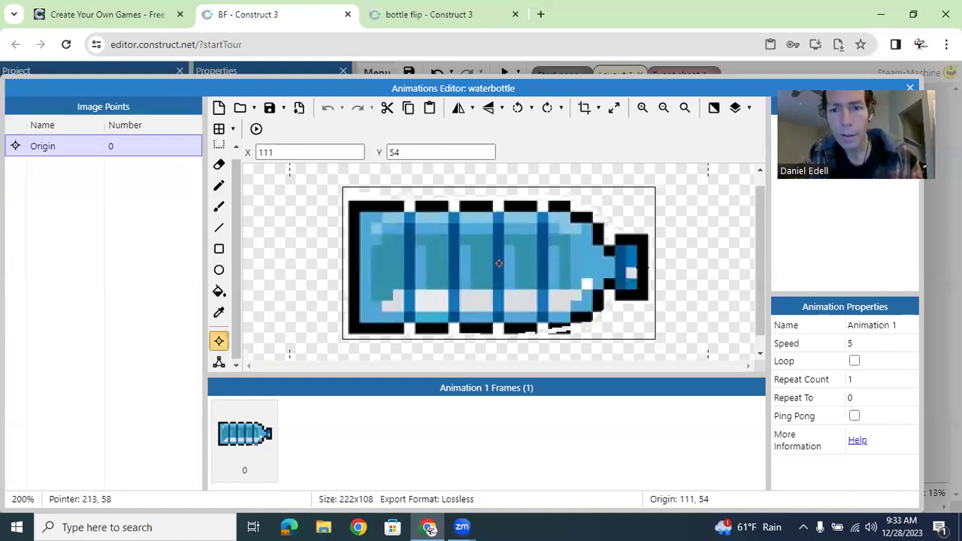
click(644, 270)
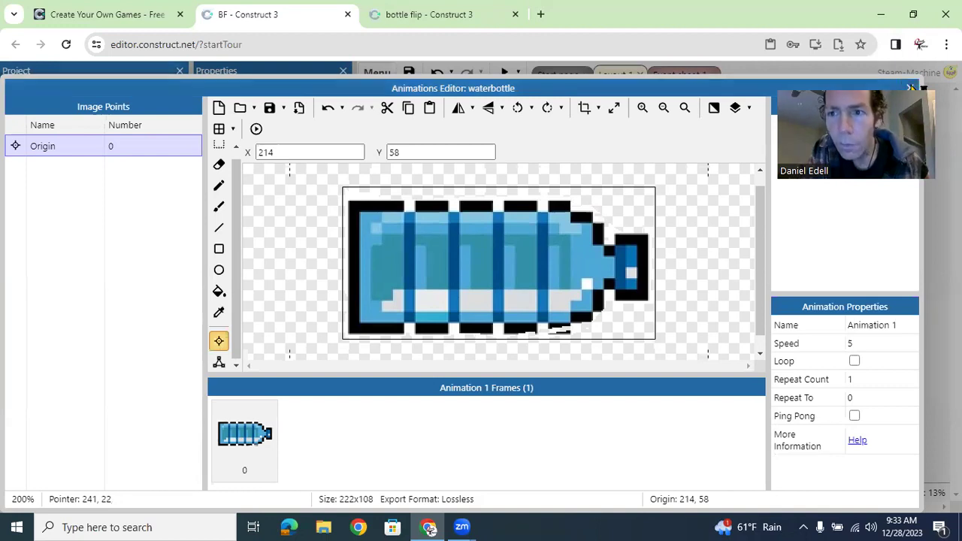
click(909, 87)
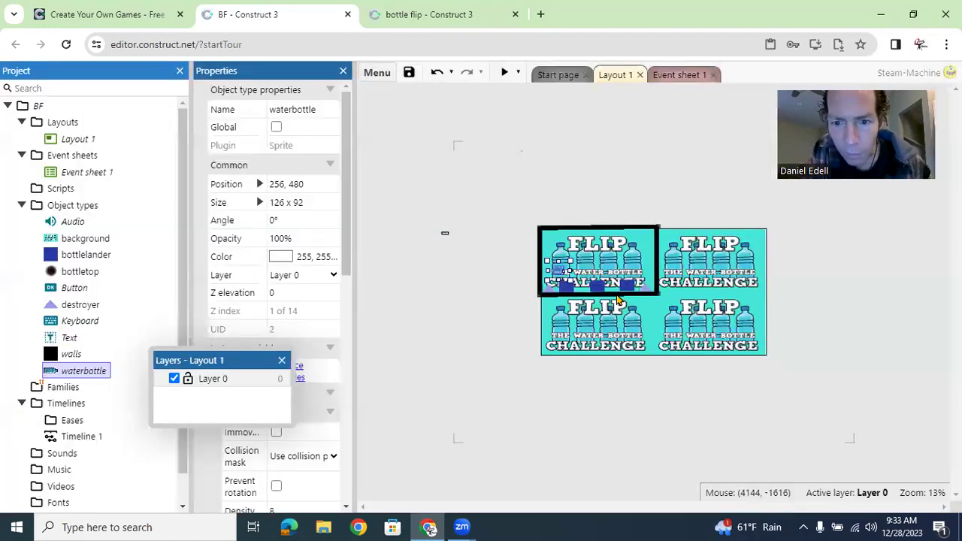
- Add a Text Set text action to event 2 that displays the Score variable
click(669, 79)
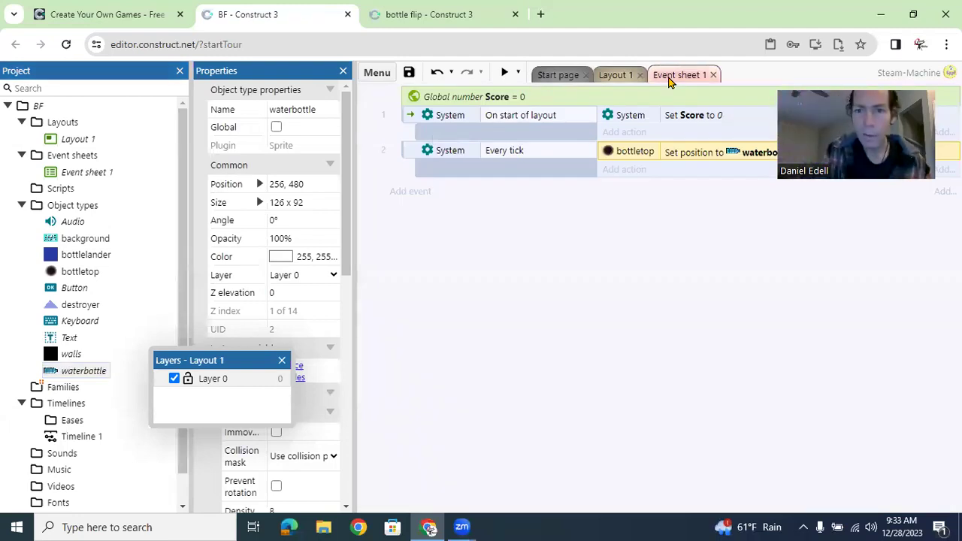
click(625, 173)
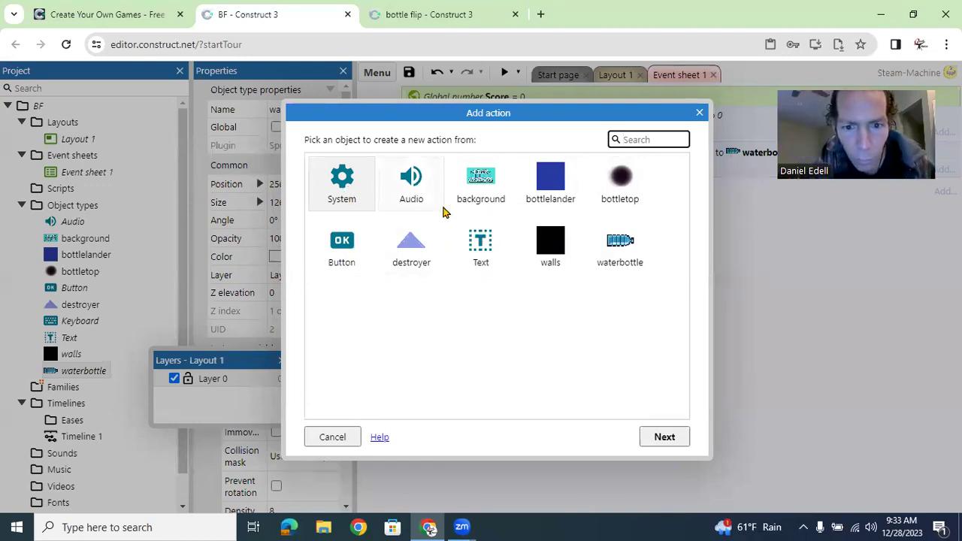
double_click(479, 256)
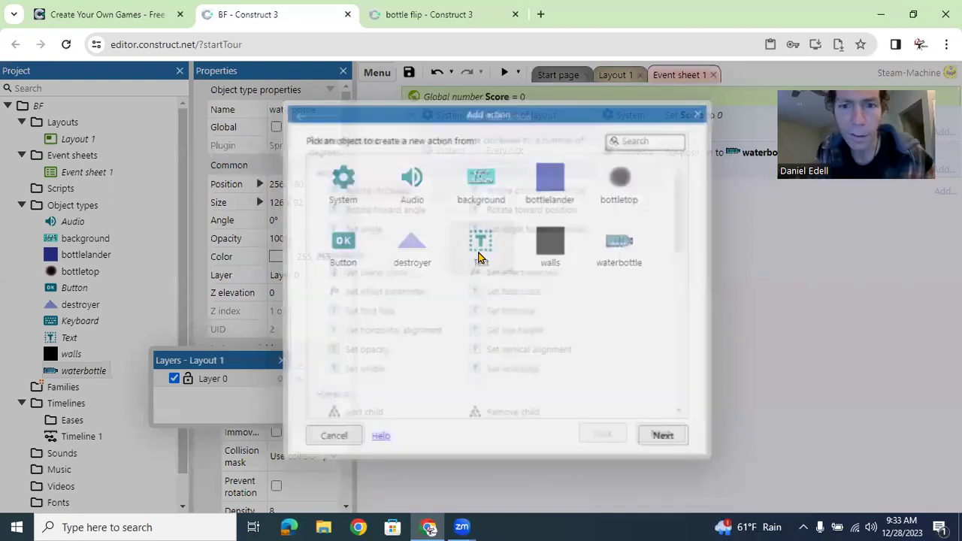
text(set)
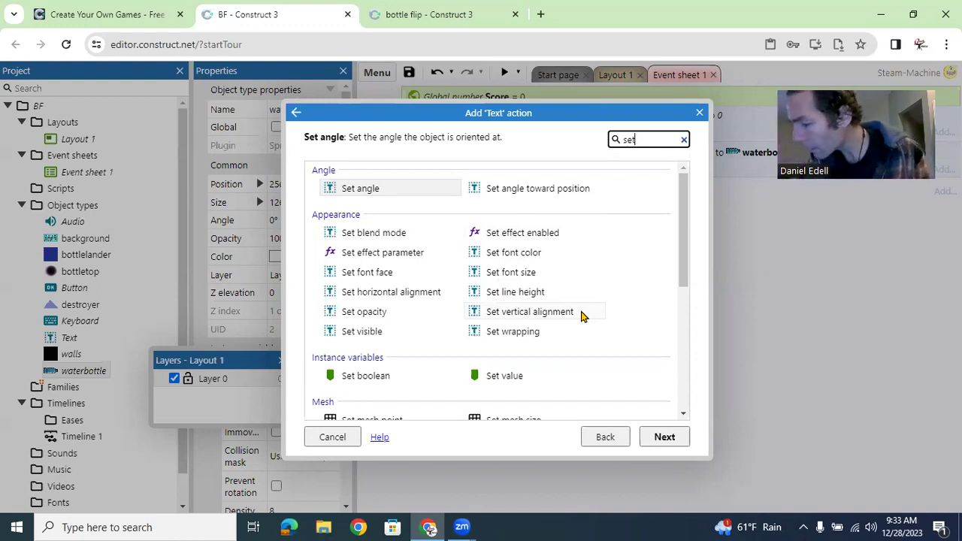
text(tex)
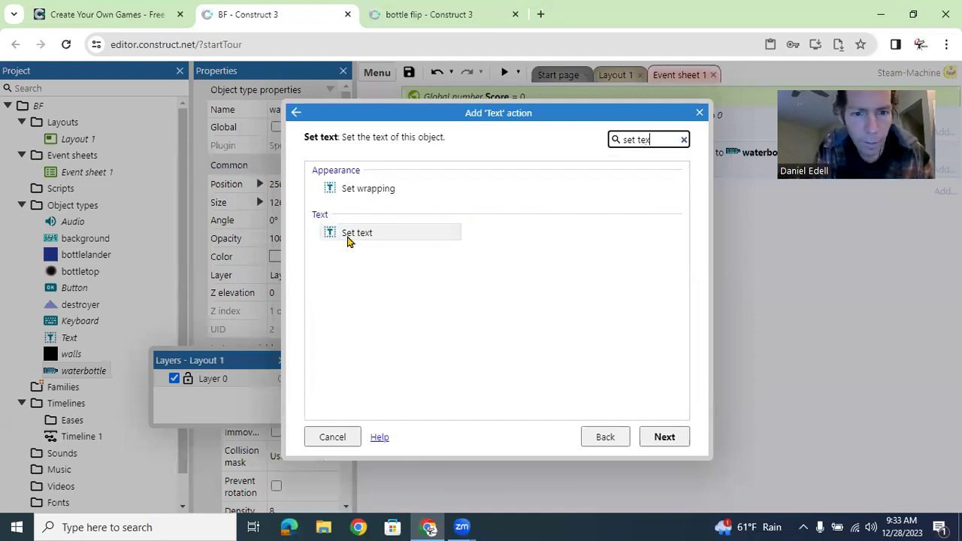
double_click(348, 237)
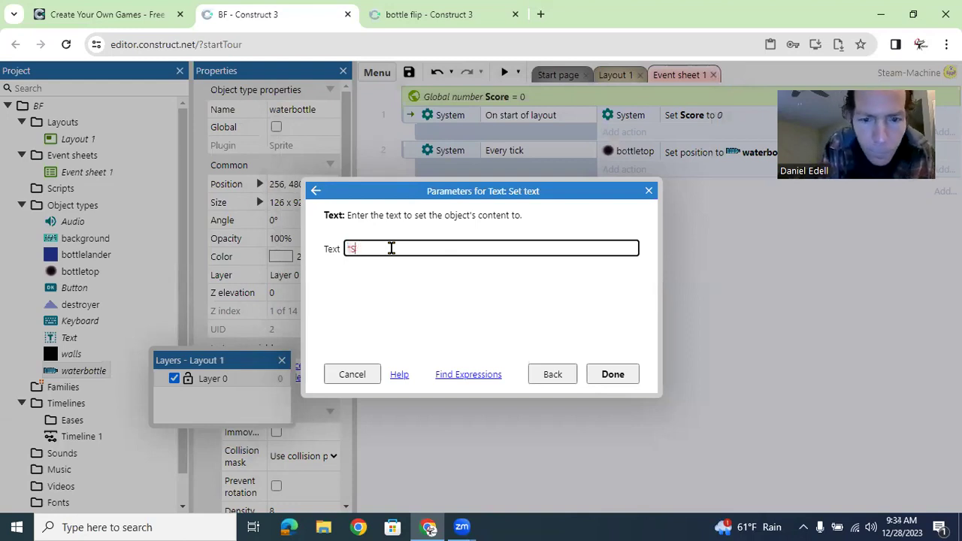
text(S)
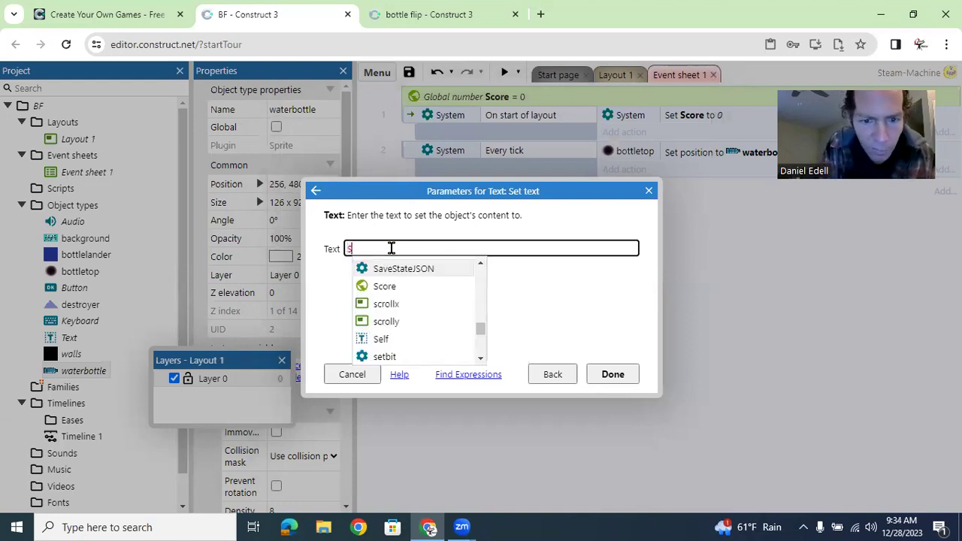
click(384, 291)
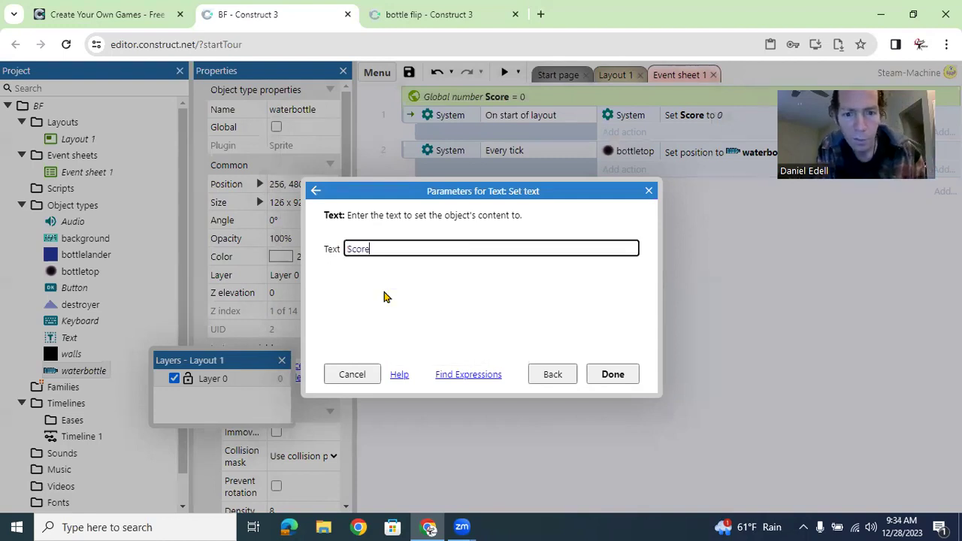
click(611, 374)
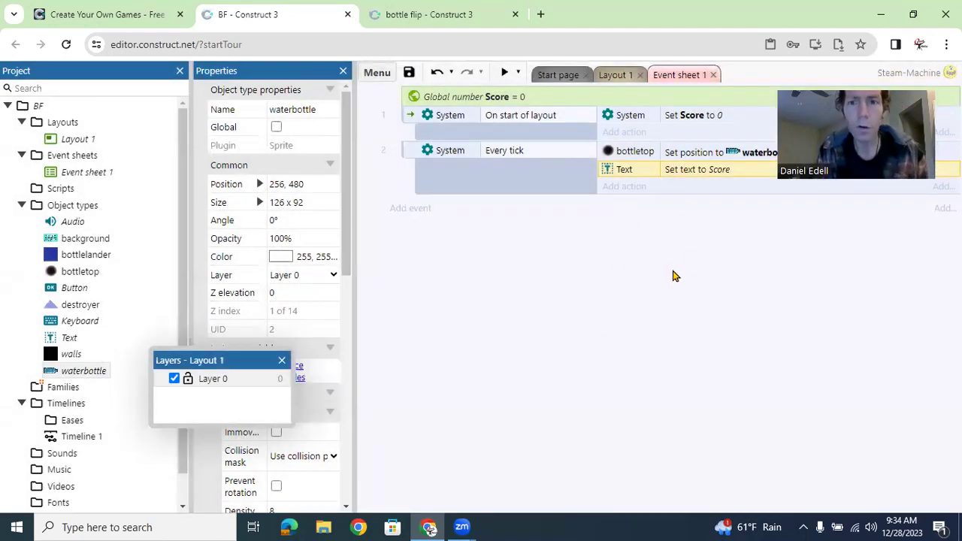
click(502, 71)
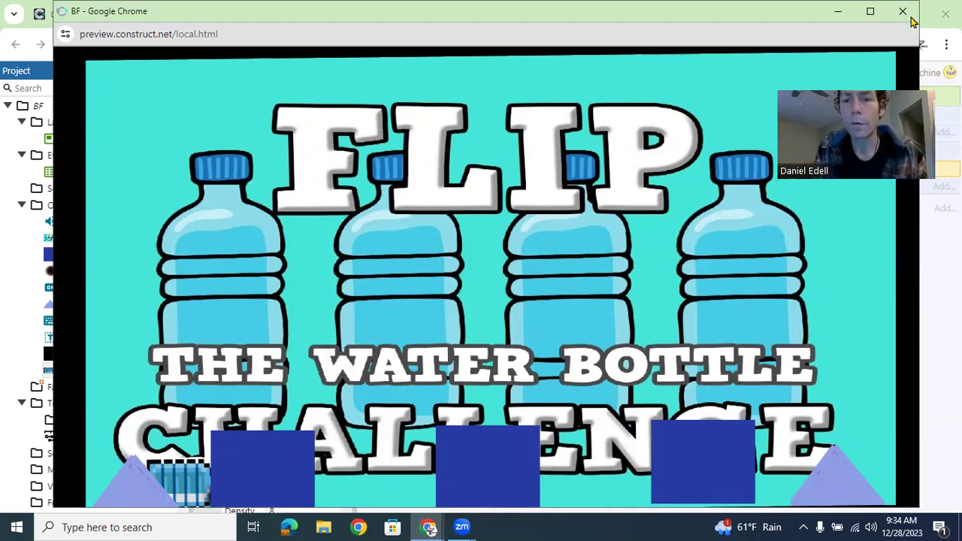
- Close the game preview and return to the BF project's Layout 1
key(ctrl+w)
click(615, 75)
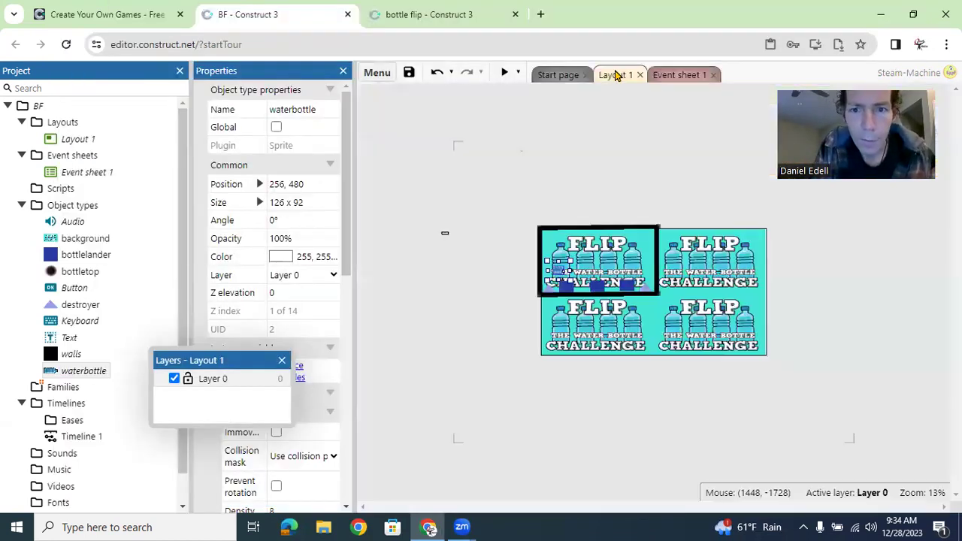
click(671, 81)
click(610, 78)
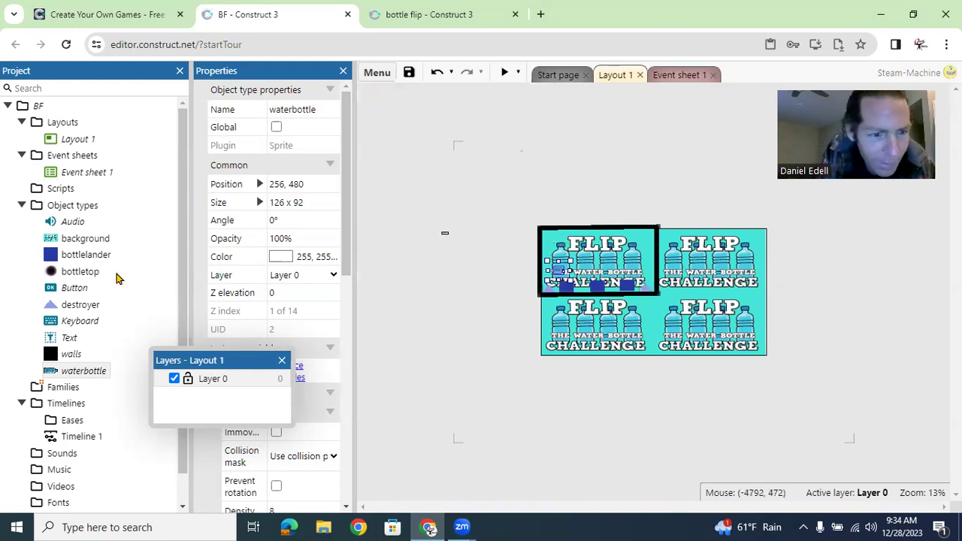
- Try placing and stretching Text instances near the layout's top-left and above it
click(70, 338)
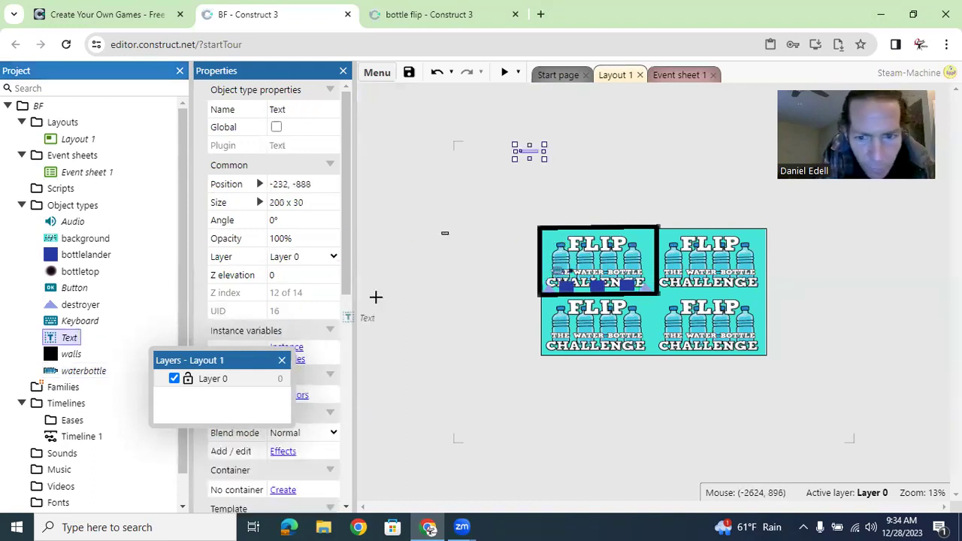
drag(502, 240, 530, 232)
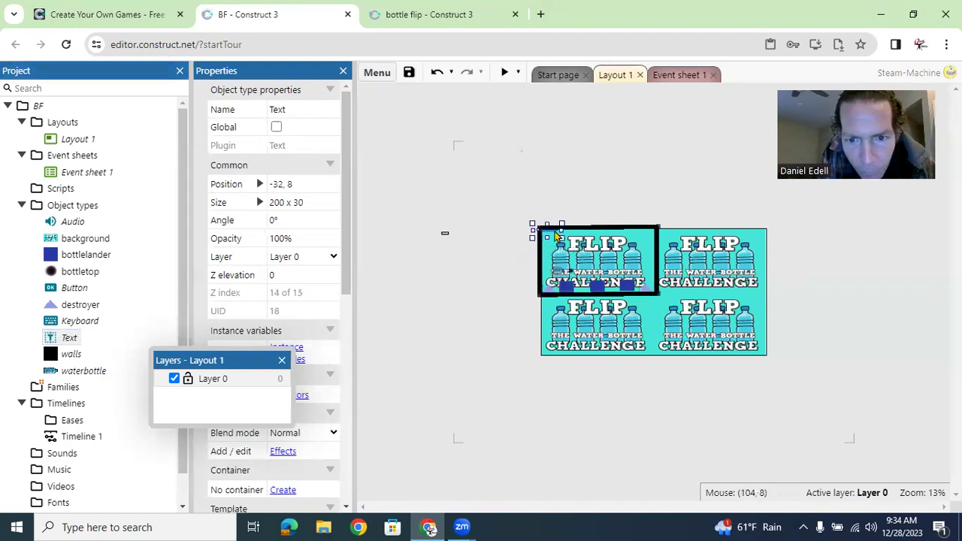
mouse_move(551, 225)
mouse_down()
mouse_move(551, 250)
mouse_move(557, 241)
mouse_up()
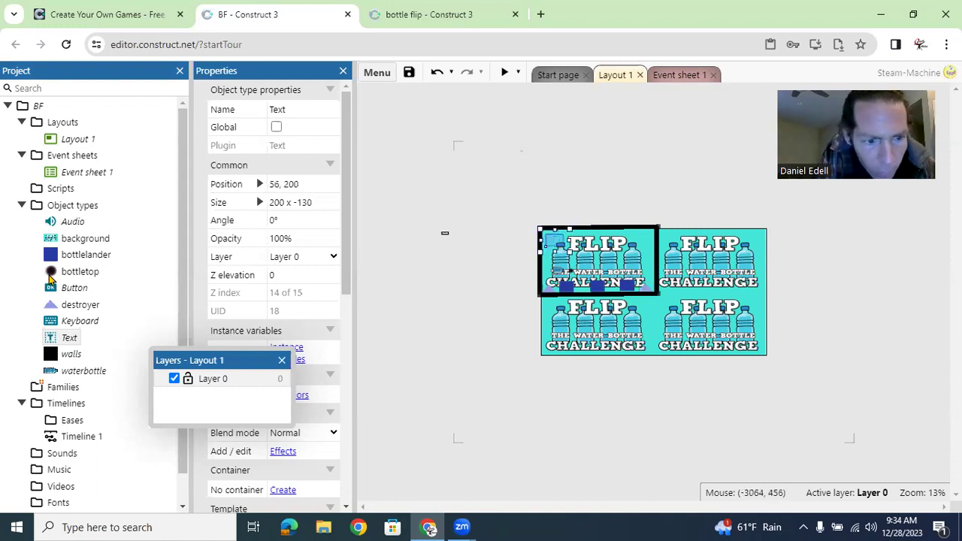
drag(67, 338, 527, 154)
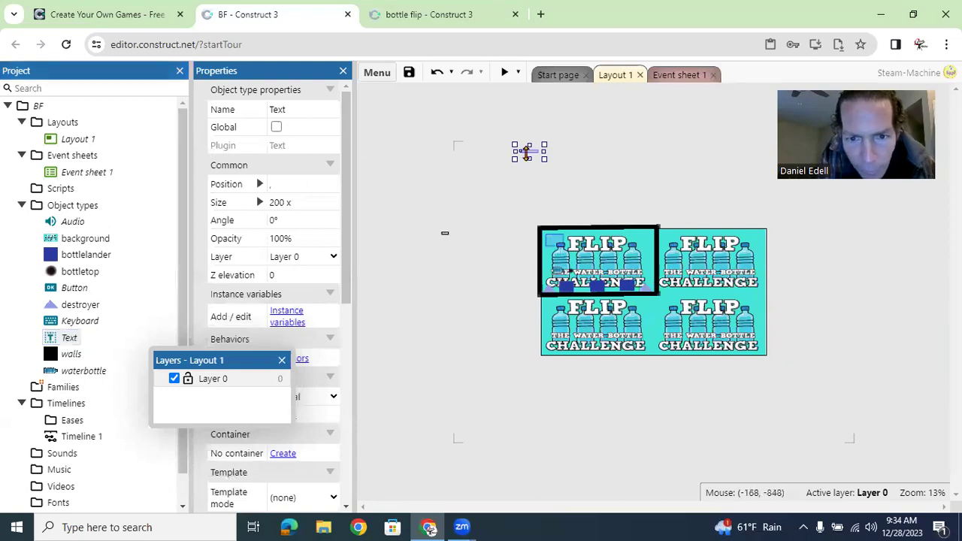
right_click(531, 154)
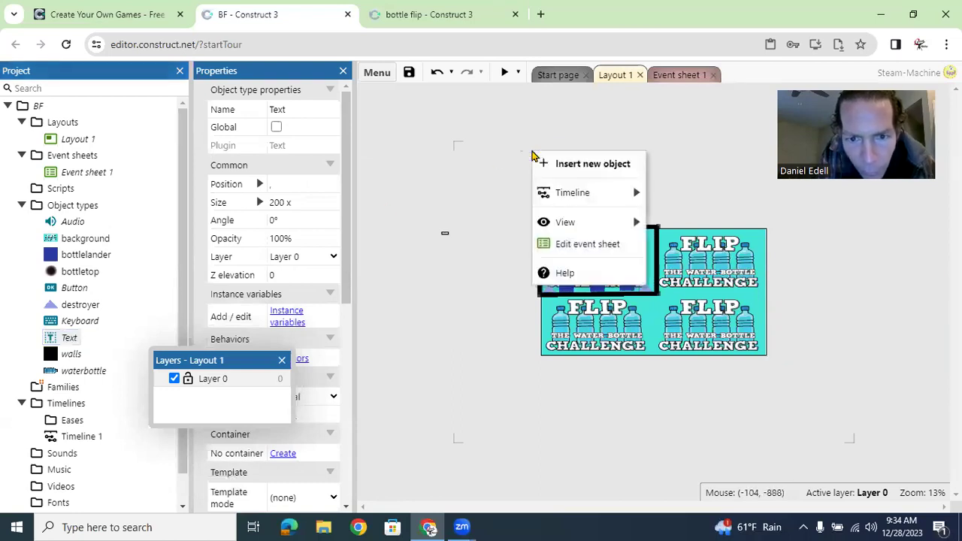
click(485, 206)
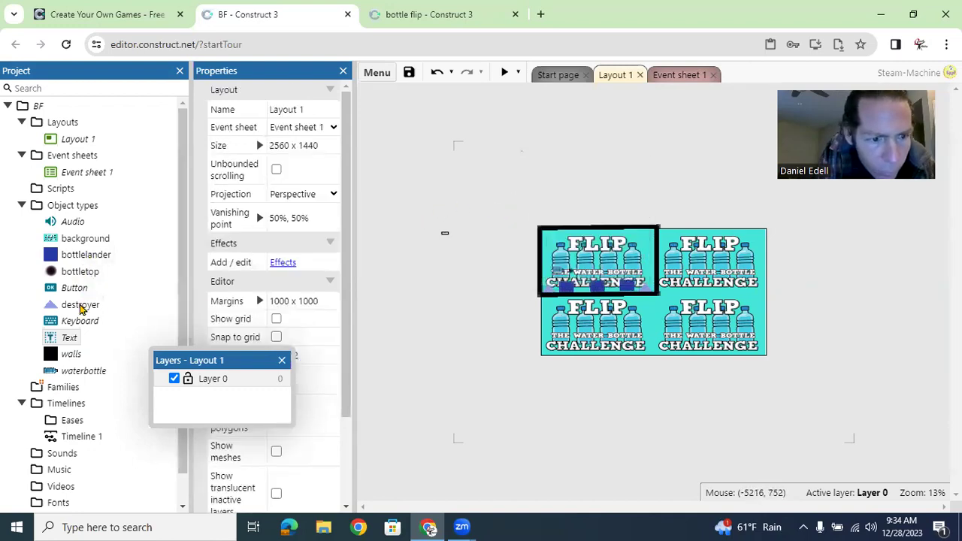
- Delete the old Text instance from the layout
click(80, 338)
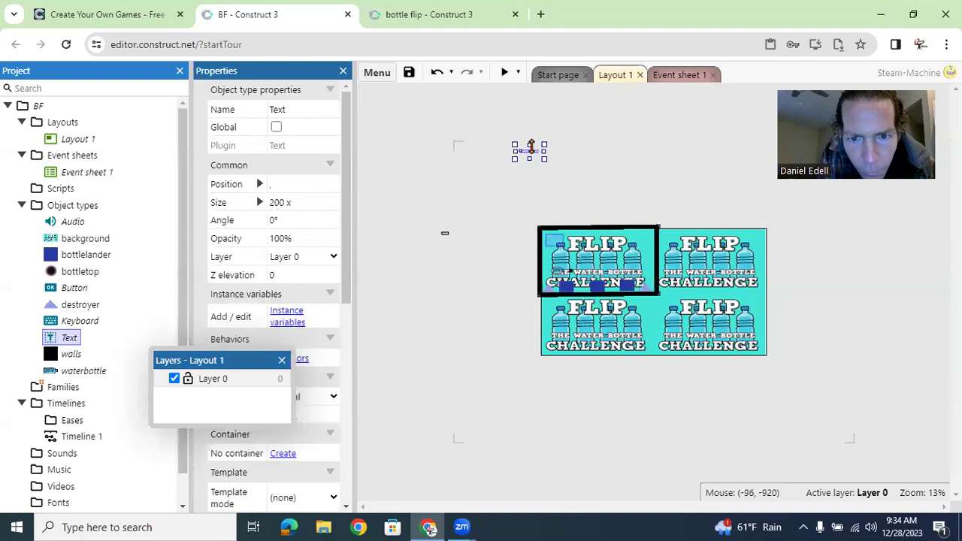
click(536, 156)
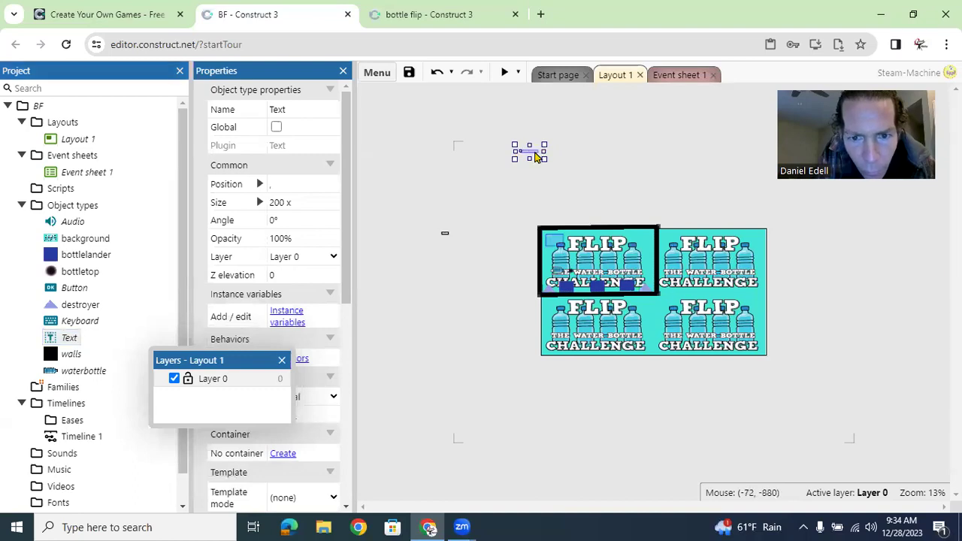
right_click(536, 155)
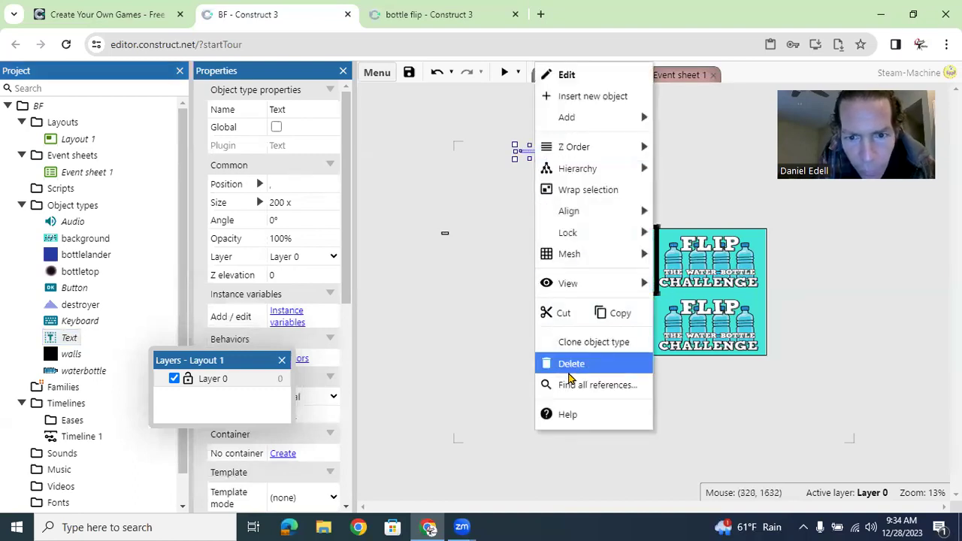
click(569, 363)
click(490, 272)
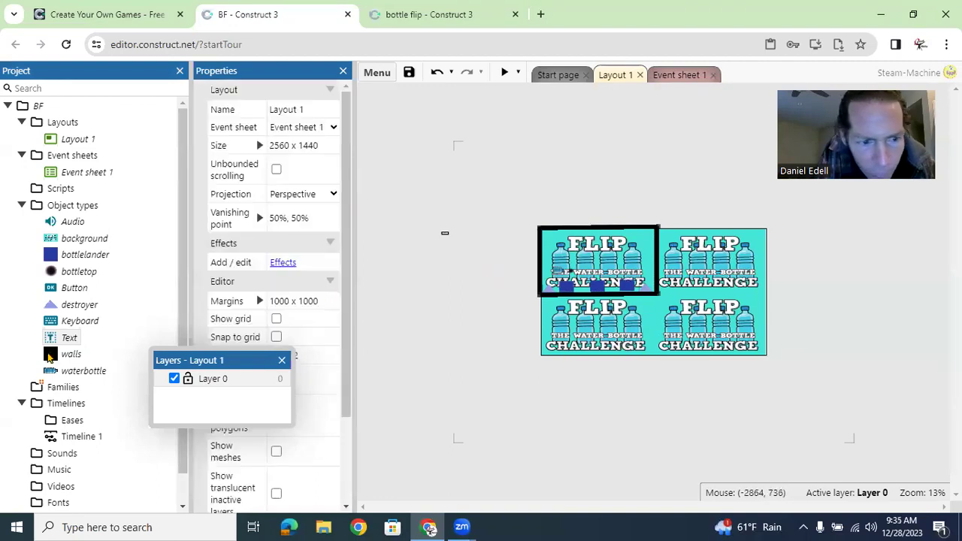
- Drag a fresh Text instance onto the layout's top-left corner at 24, 72
click(68, 337)
click(68, 338)
drag(68, 338, 550, 240)
click(553, 238)
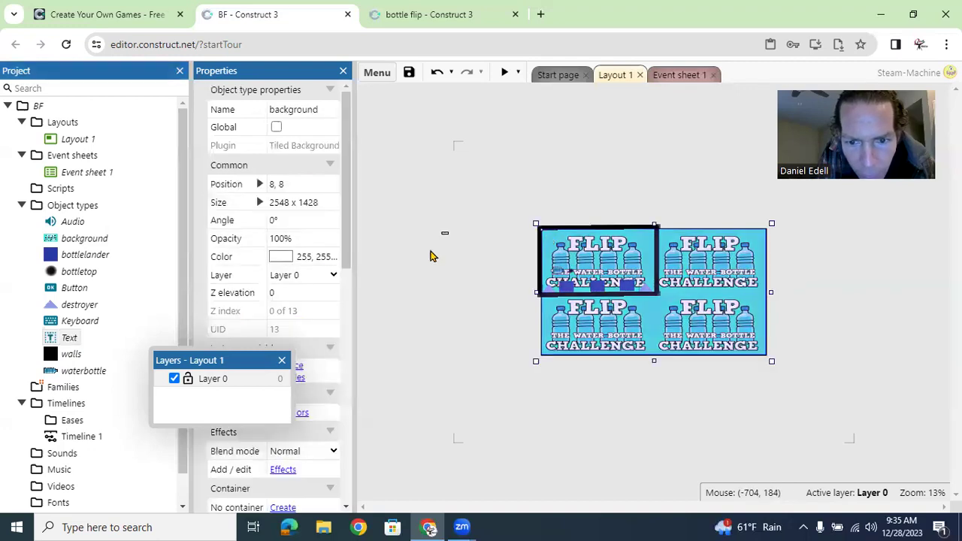
click(70, 339)
click(71, 340)
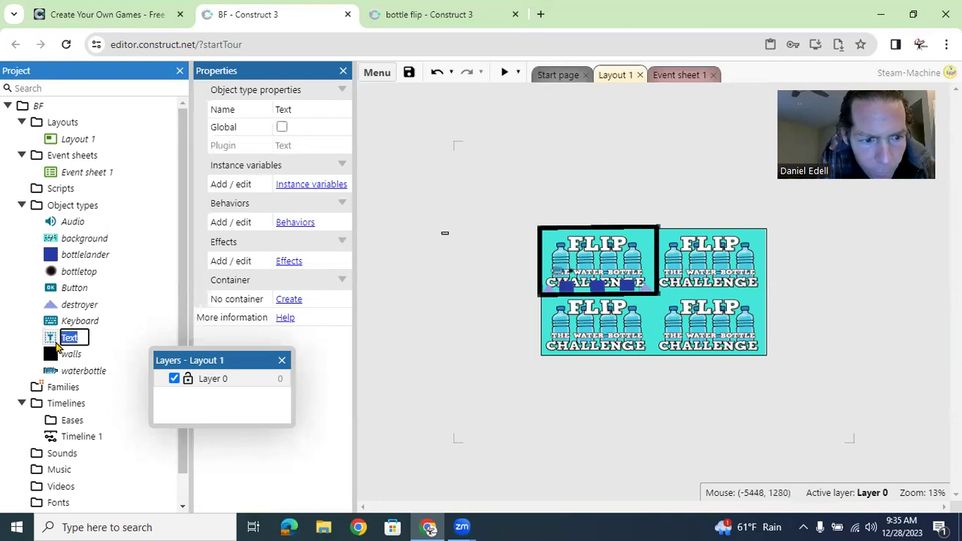
click(51, 342)
drag(51, 342, 560, 241)
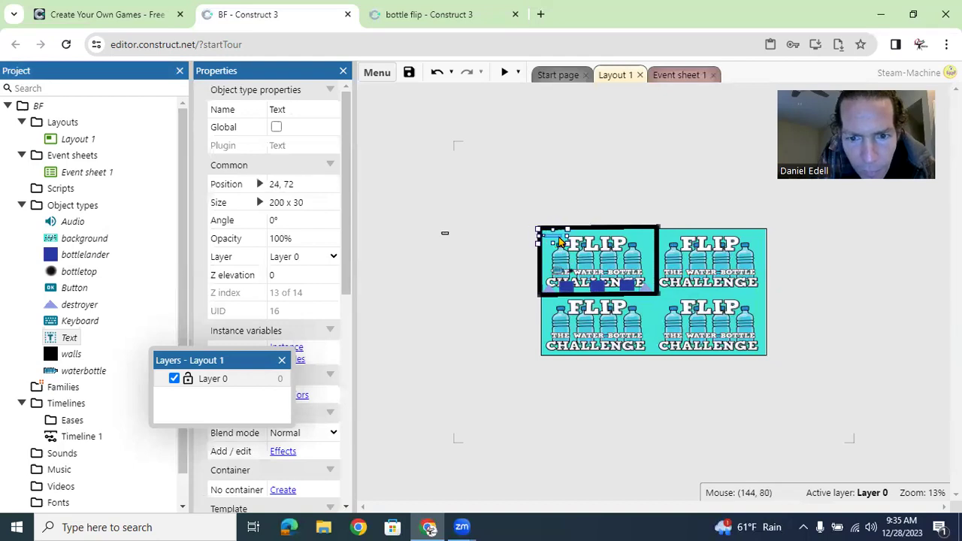
- Replace the new text object's contents with 0
double_click(559, 240)
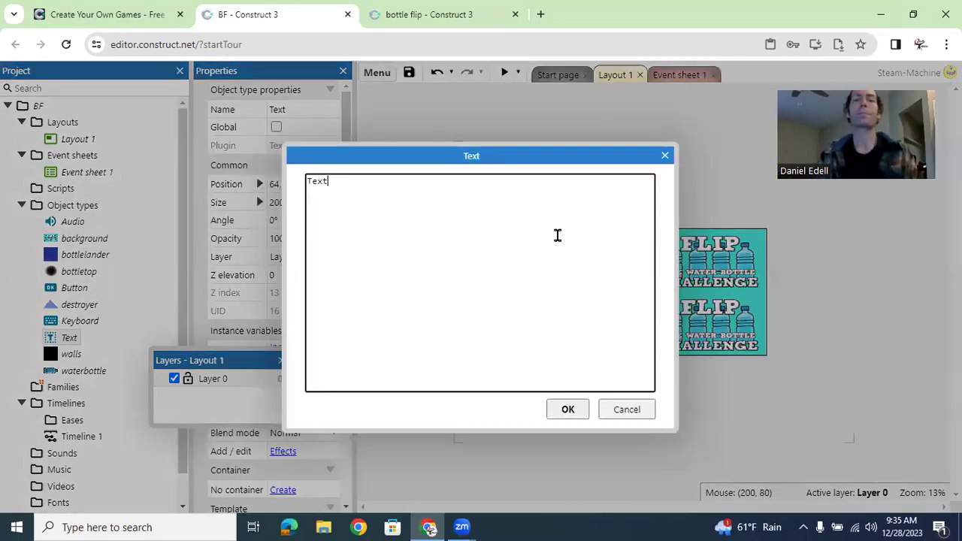
key(BackSpace)
text(0)
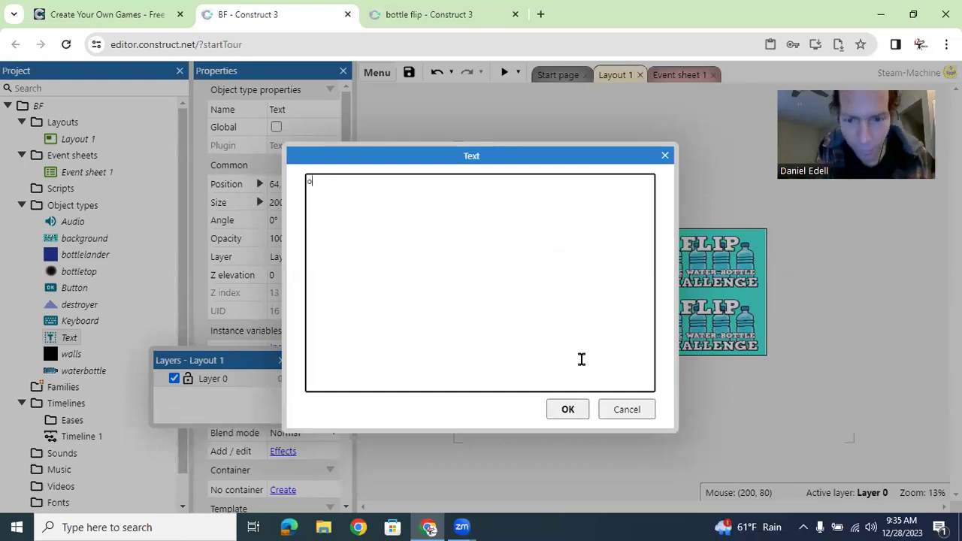
click(565, 409)
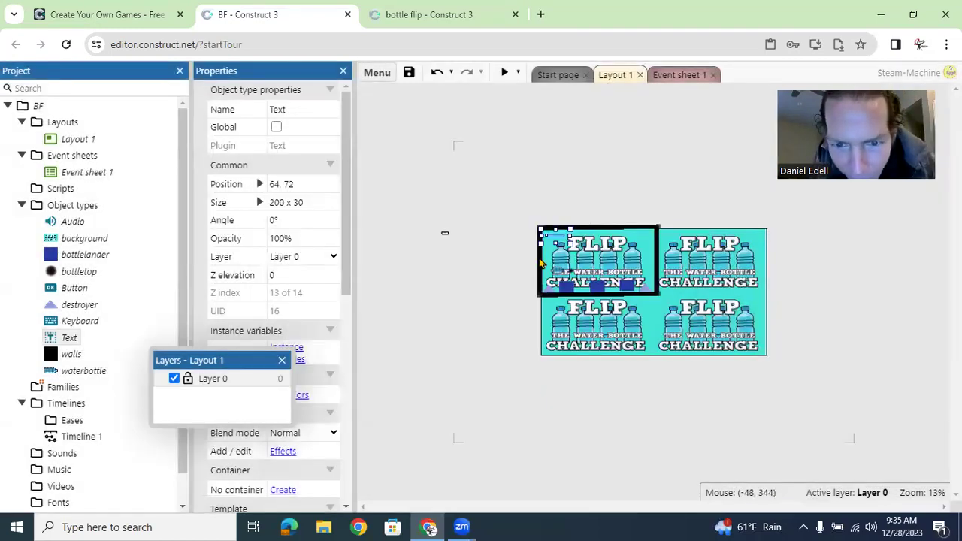
- Tilt the label to 2.5° and set its font size to 76
drag(558, 246, 554, 252)
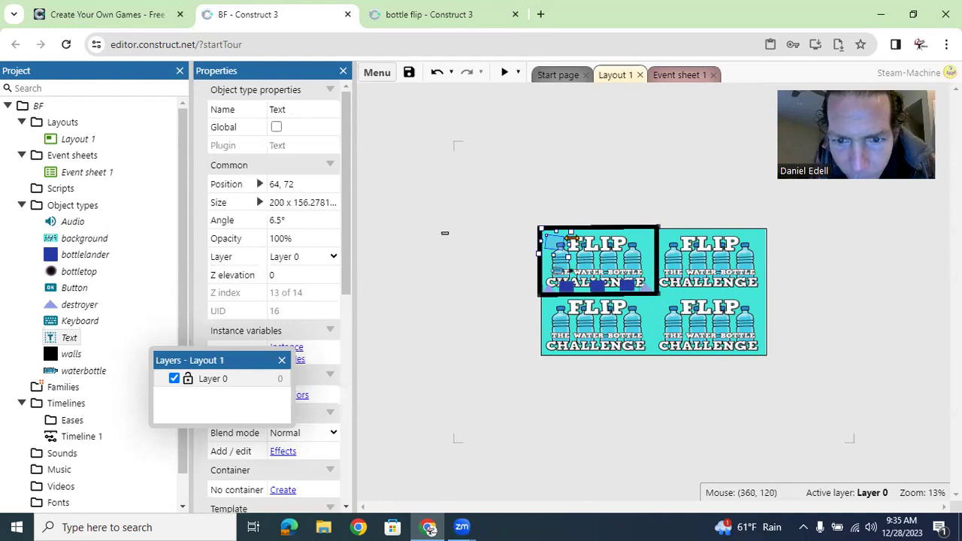
drag(571, 234, 557, 242)
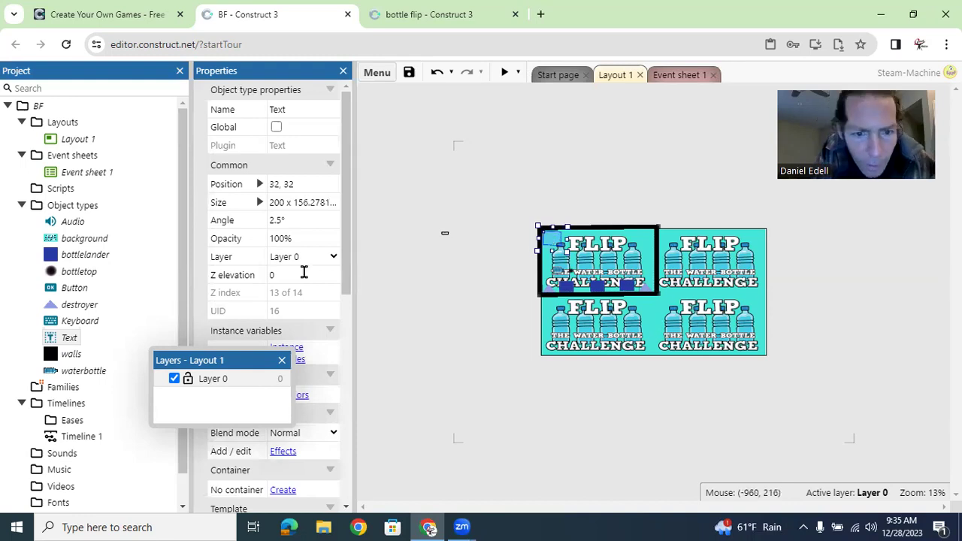
drag(345, 281, 350, 429)
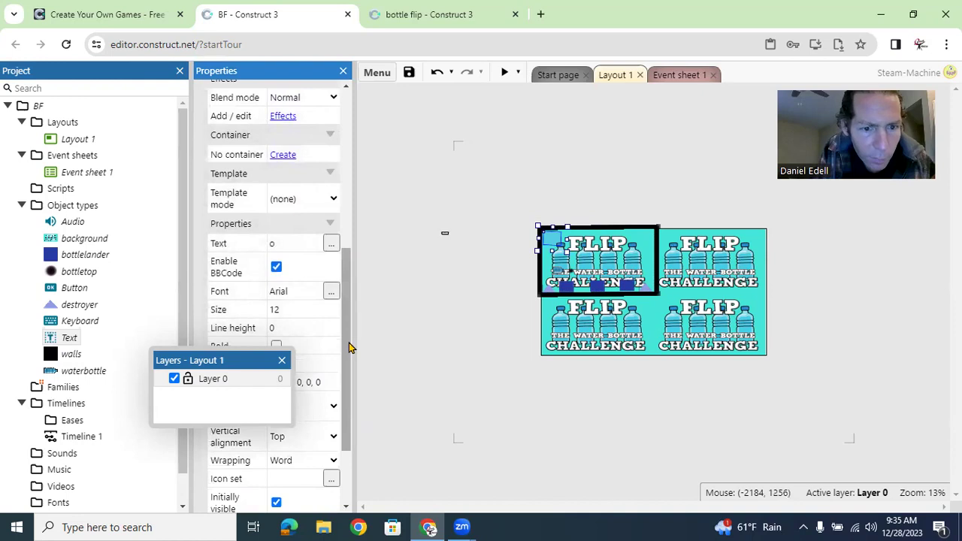
drag(349, 347, 349, 384)
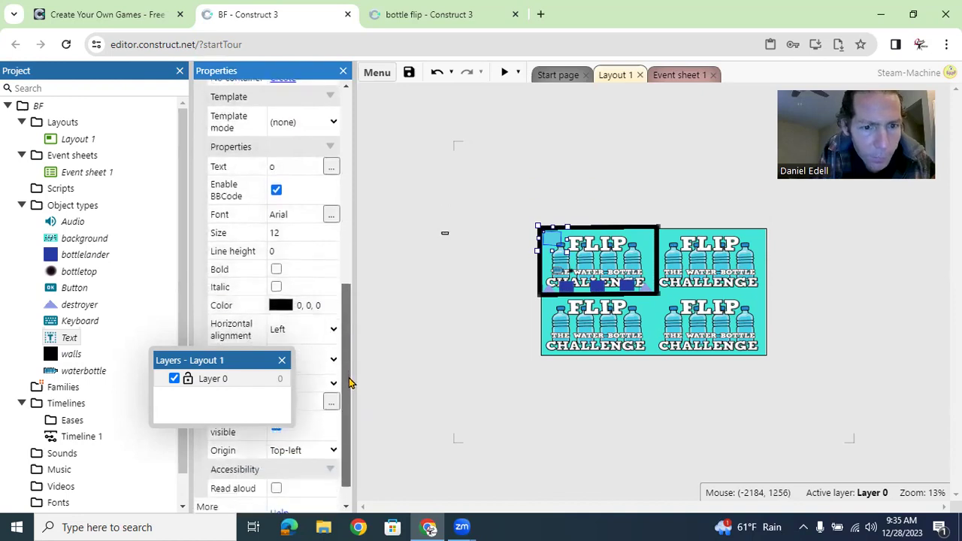
click(333, 231)
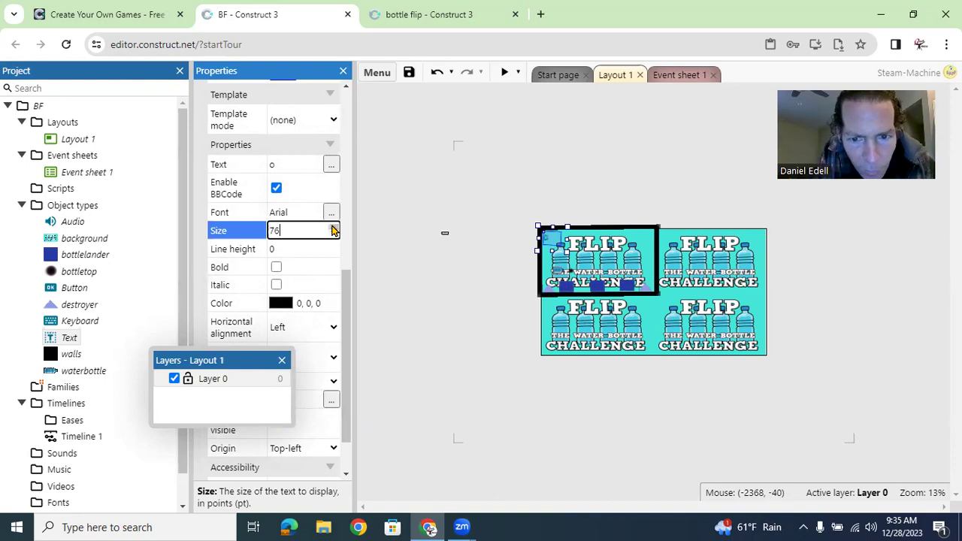
click(504, 72)
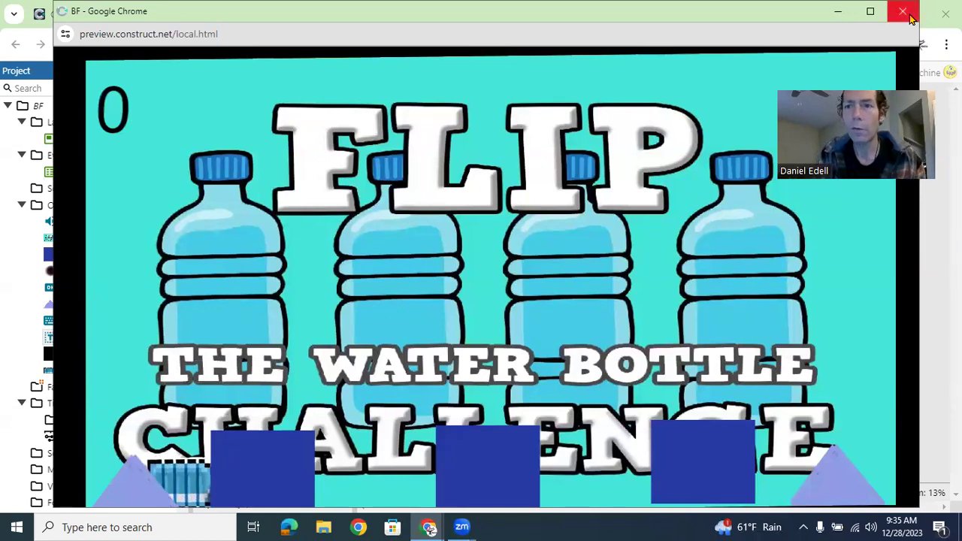
- Close the test preview showing the 0 score and select bottlelander
click(909, 18)
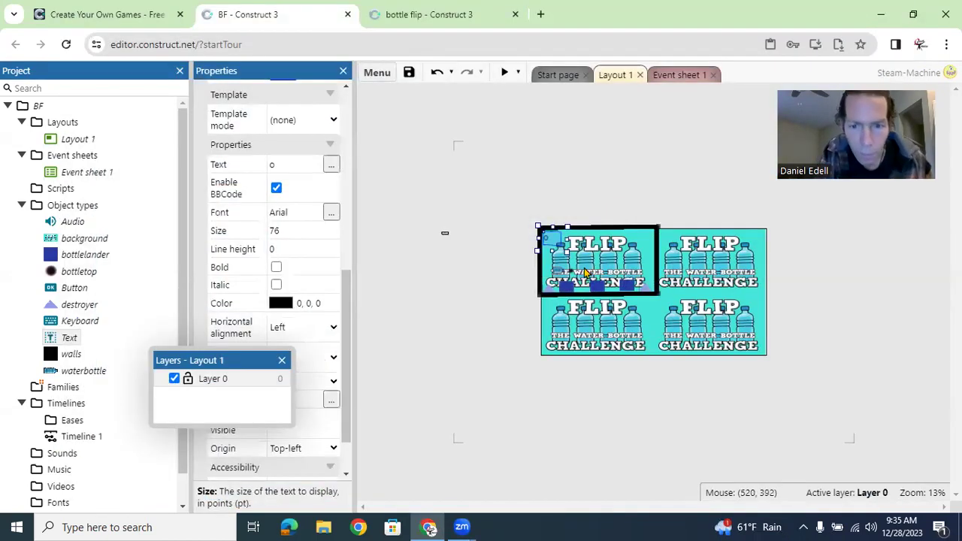
click(84, 255)
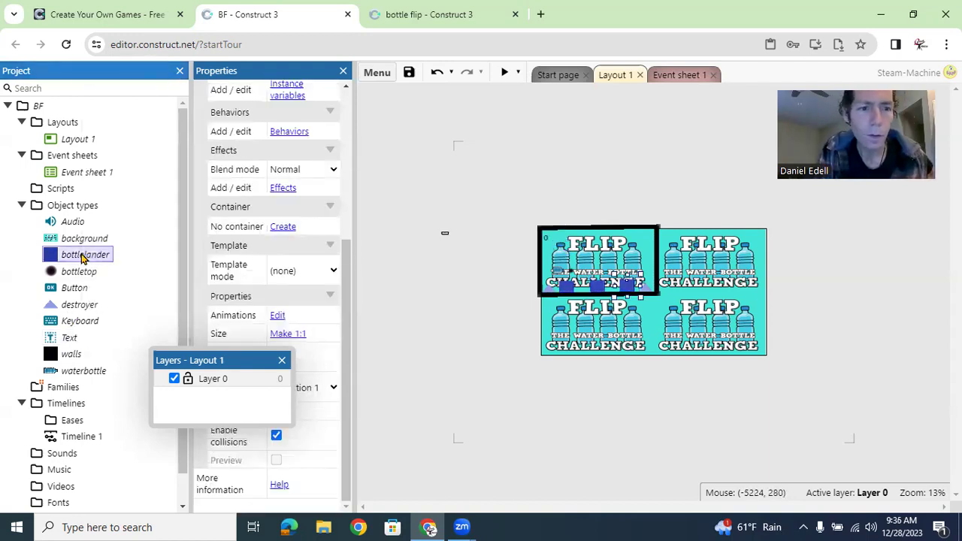
- Add the Physics behavior to bottlelander through Edit behaviors
right_click(84, 257)
click(135, 126)
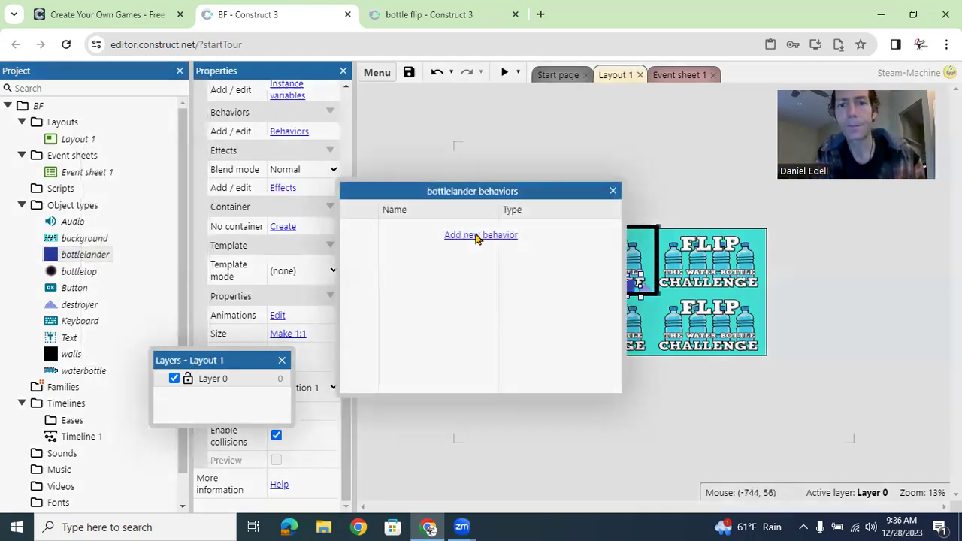
click(475, 236)
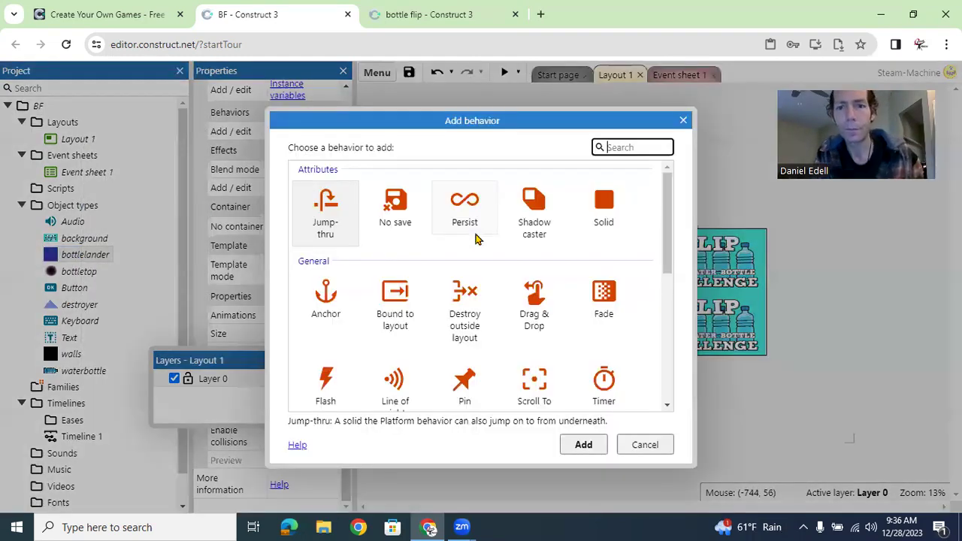
text(phys)
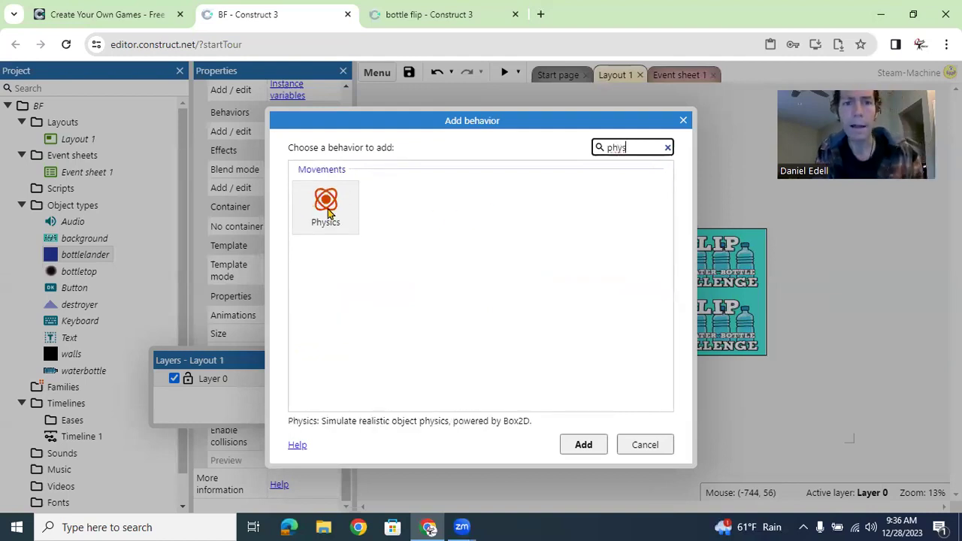
click(329, 212)
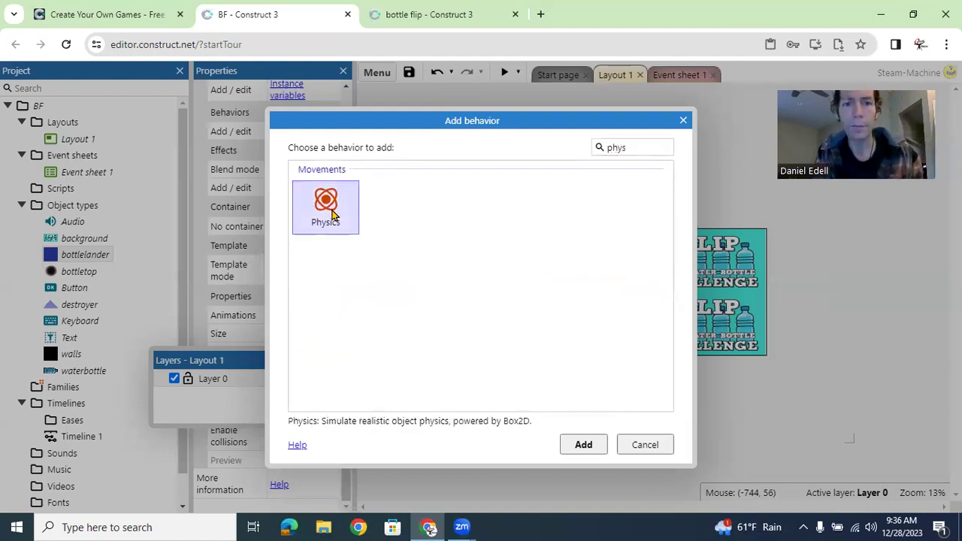
click(583, 447)
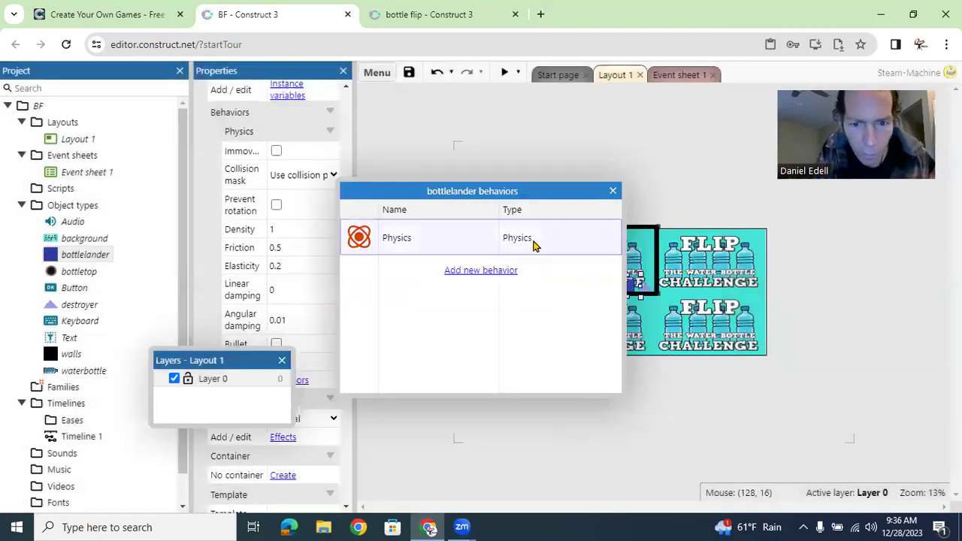
click(612, 193)
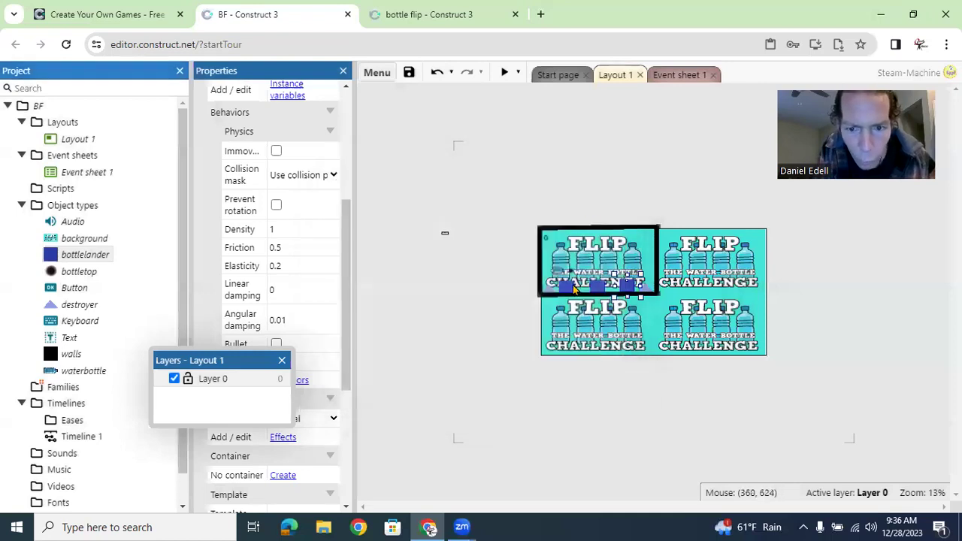
- Tick Immovable on bottlelander's Physics, then run and close a test preview
click(94, 254)
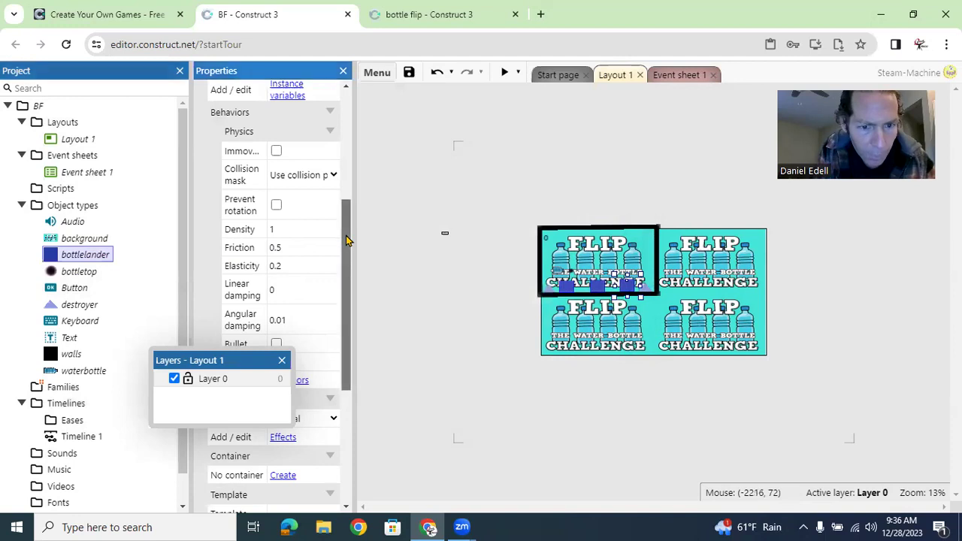
scroll(345, 257, down, 1)
mouse_move(345, 257)
mouse_down()
mouse_move(349, 277)
mouse_move(350, 249)
mouse_up()
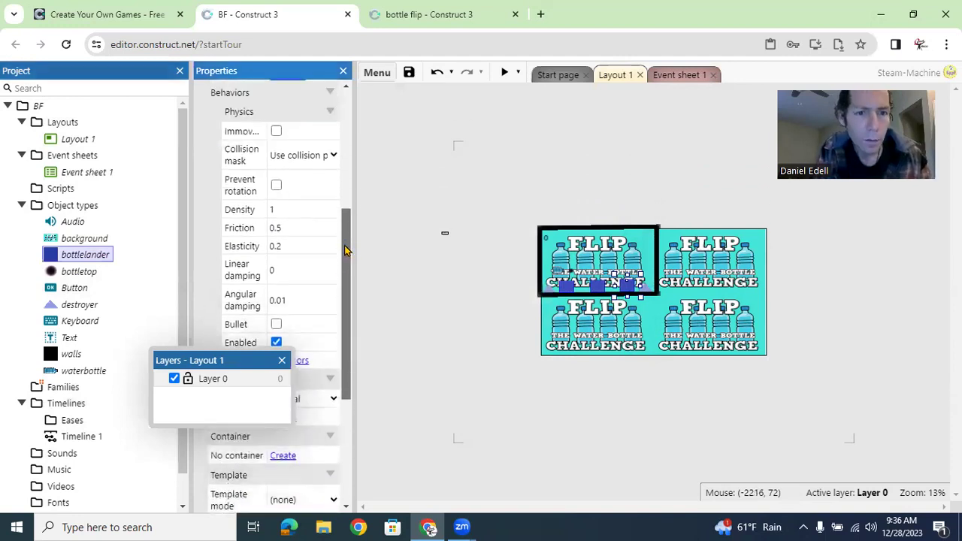
click(277, 131)
click(504, 72)
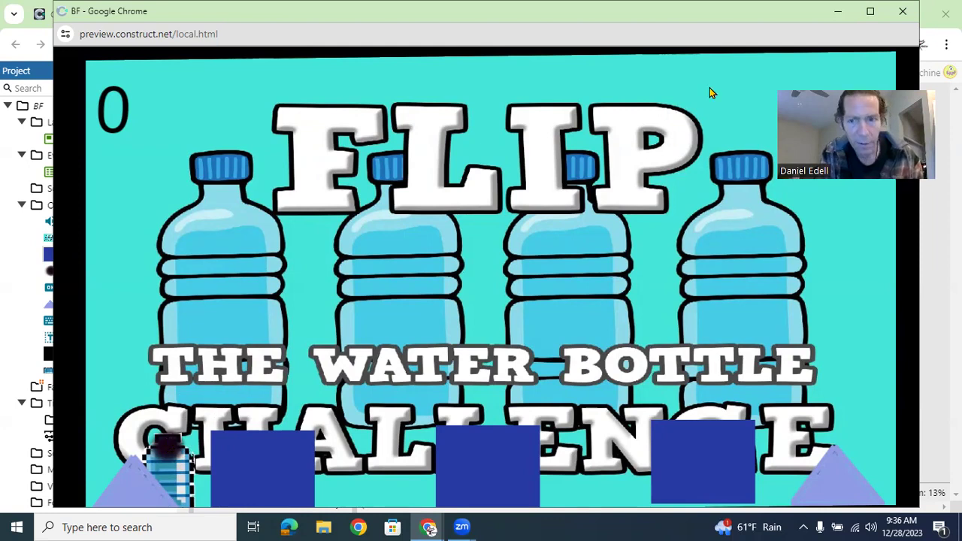
click(902, 11)
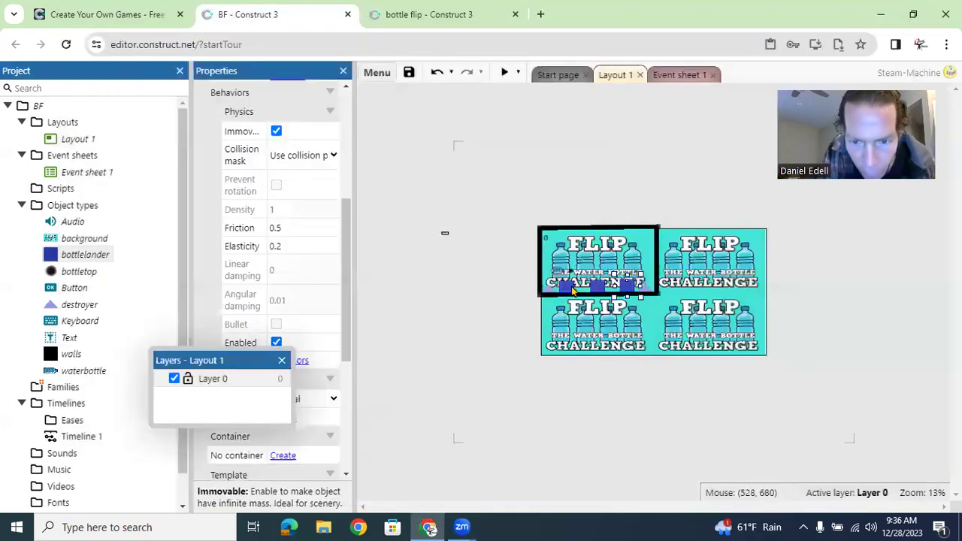
- Pull the waterbottle's two right-side collision points inward around the neck, then preview
double_click(560, 277)
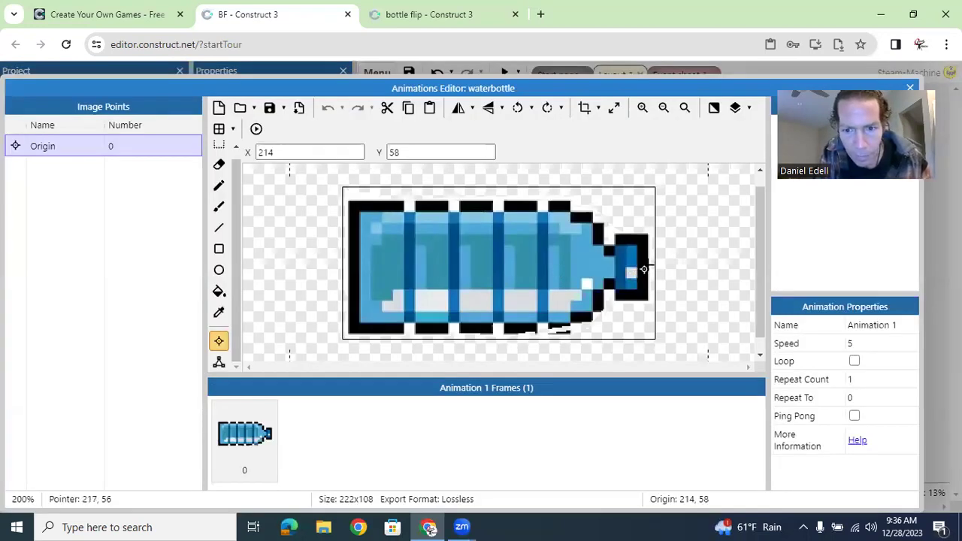
click(218, 367)
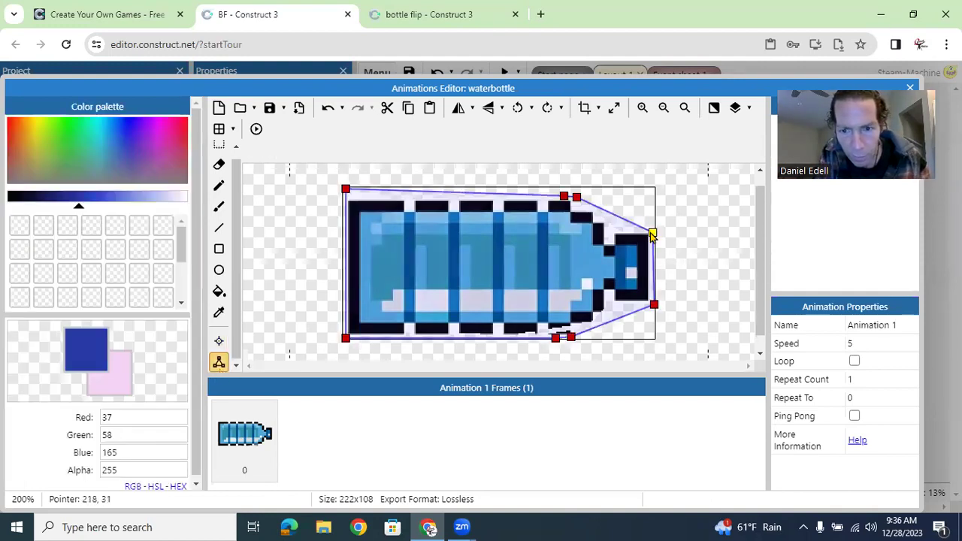
drag(654, 306, 649, 303)
drag(652, 232, 649, 234)
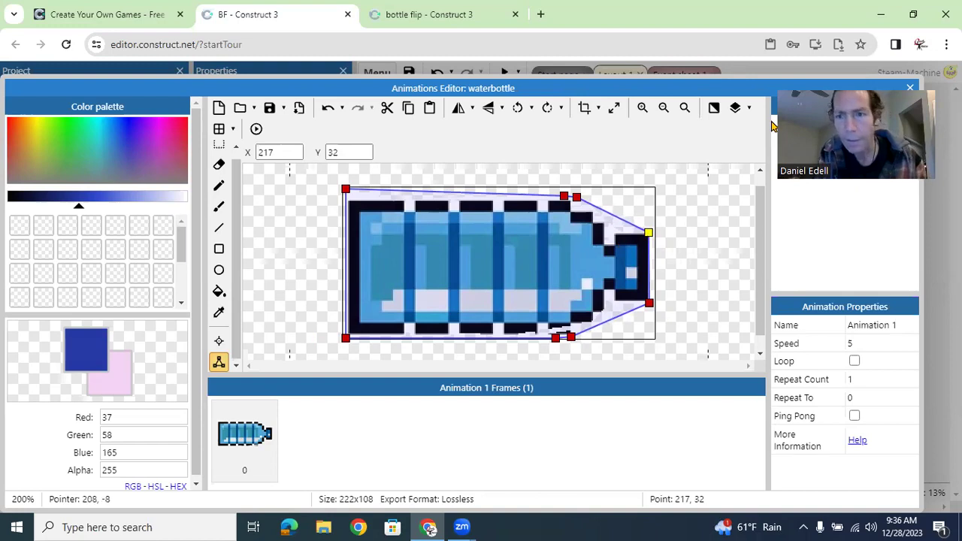
click(910, 88)
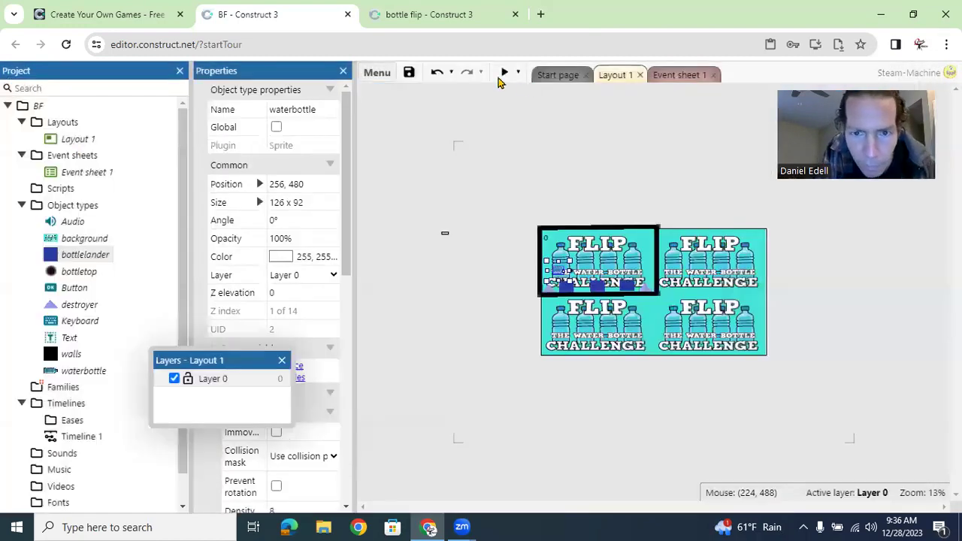
click(500, 75)
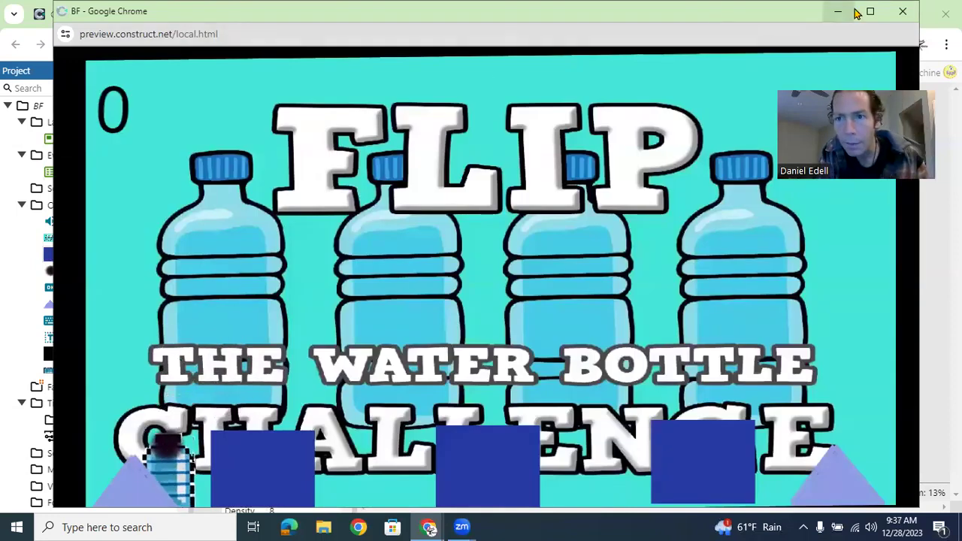
- Close the preview and inspect the bottletop sprite in its image editor
click(903, 11)
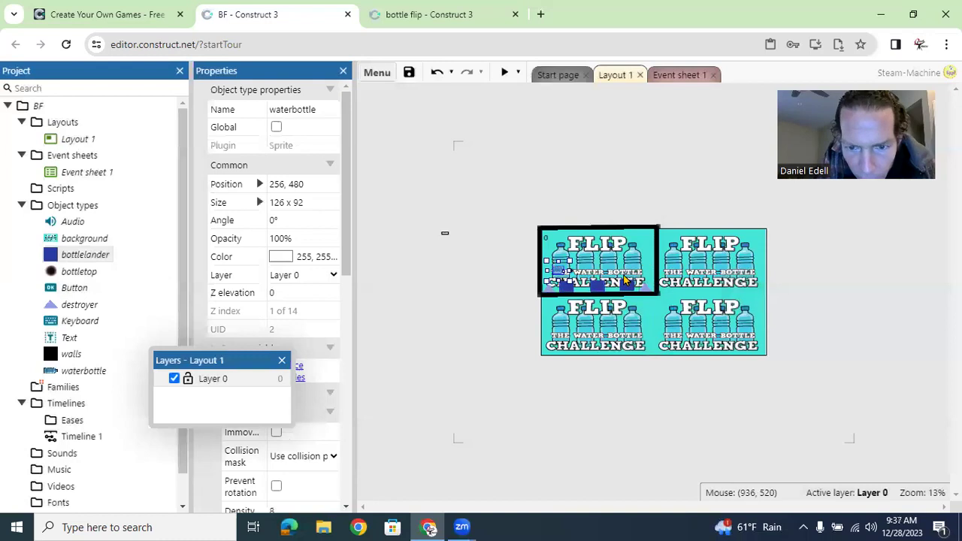
click(87, 273)
double_click(86, 274)
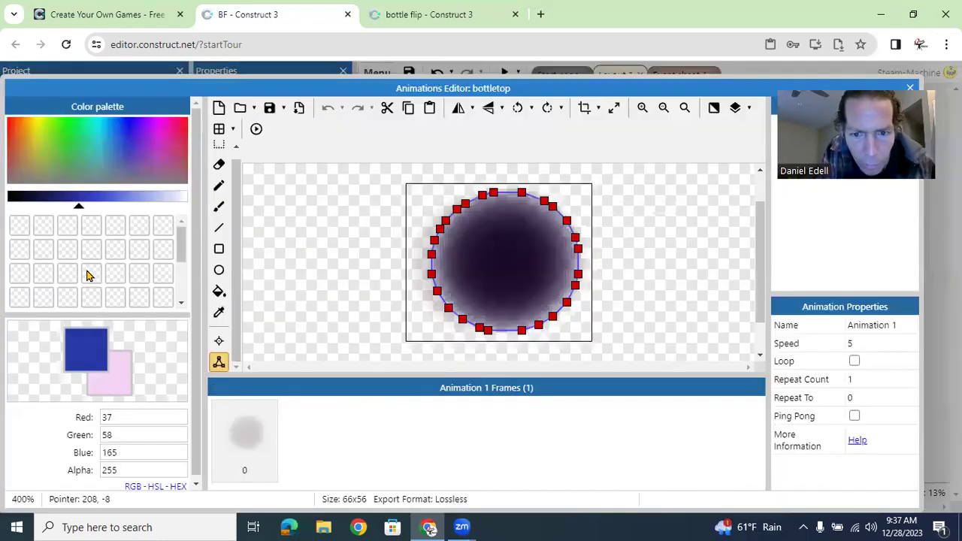
click(909, 87)
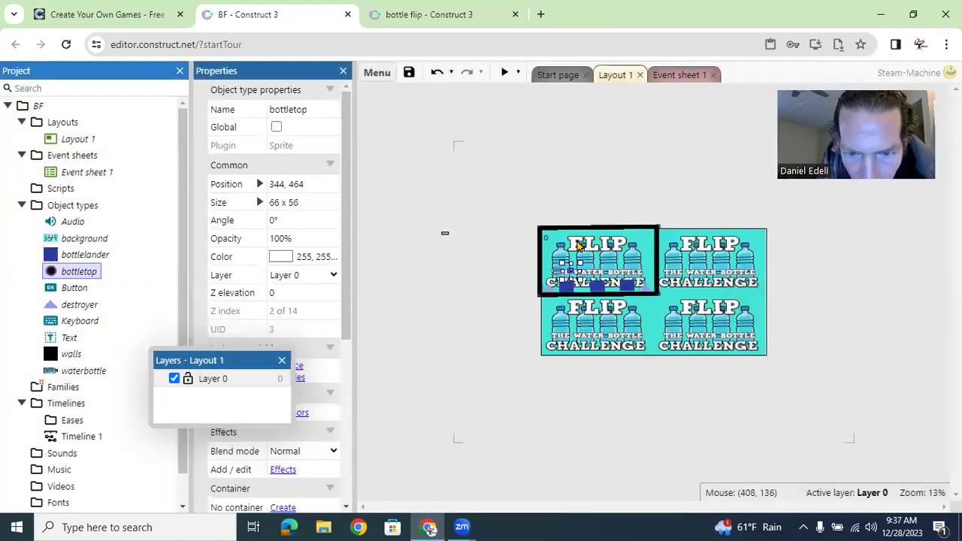
- Zoom the layout in and narrow bottletop from 66 to 50 pixels wide, then preview
right_click(577, 245)
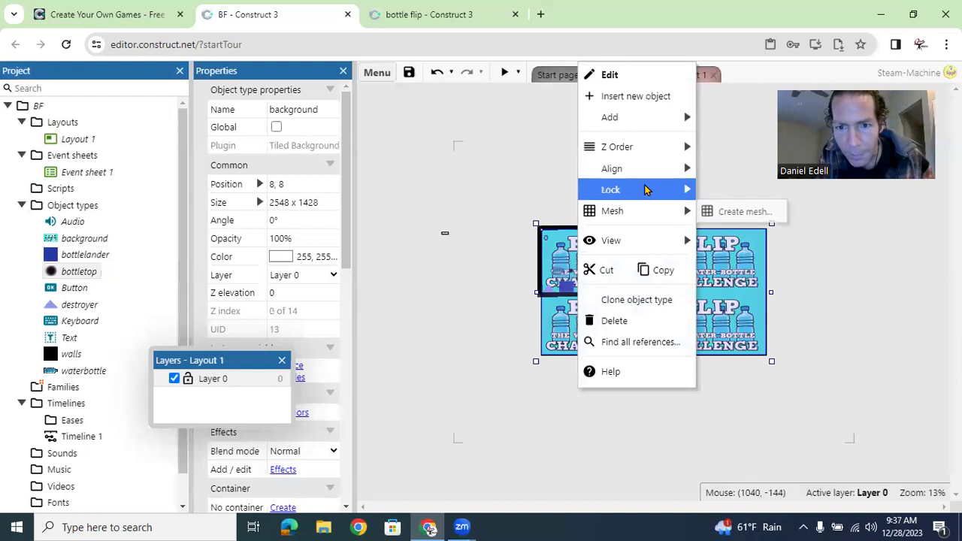
mouse_move(652, 126)
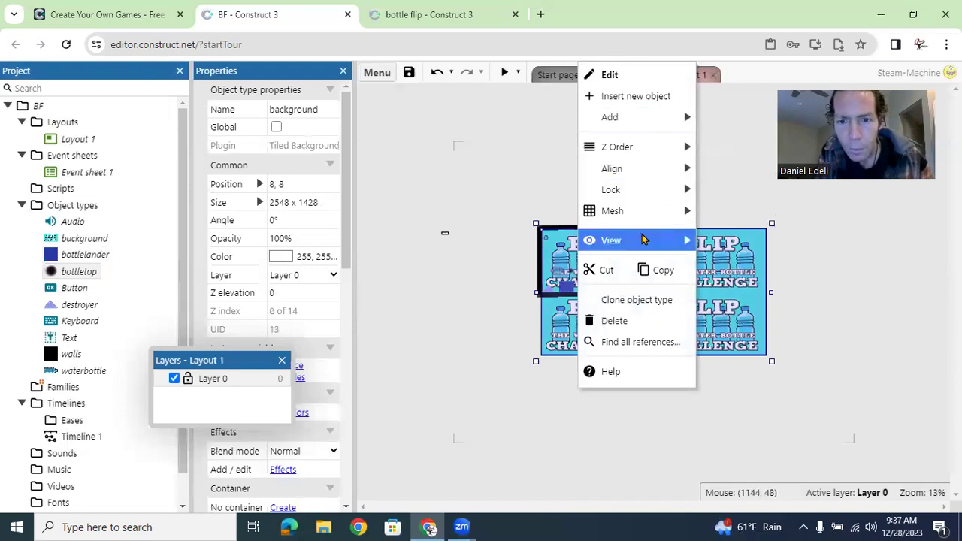
mouse_move(644, 240)
click(725, 291)
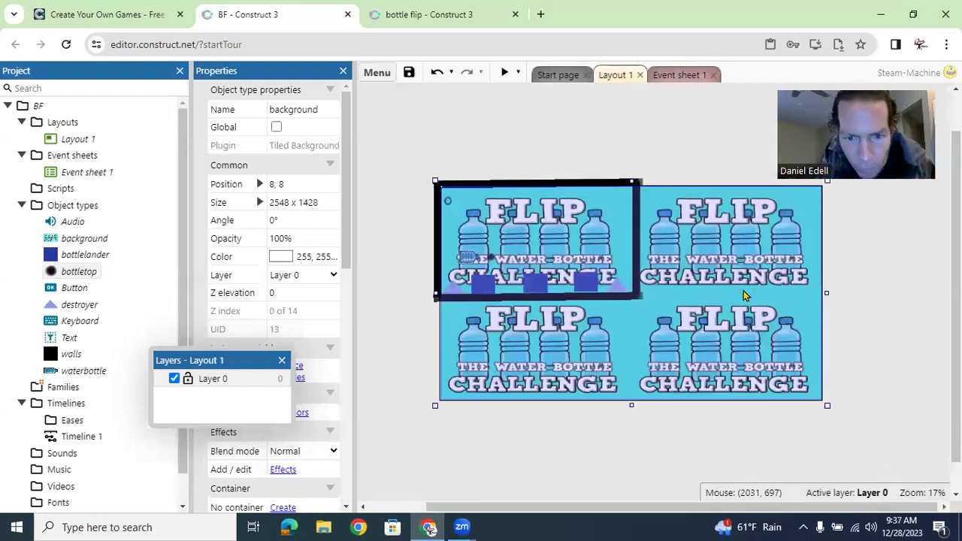
click(441, 255)
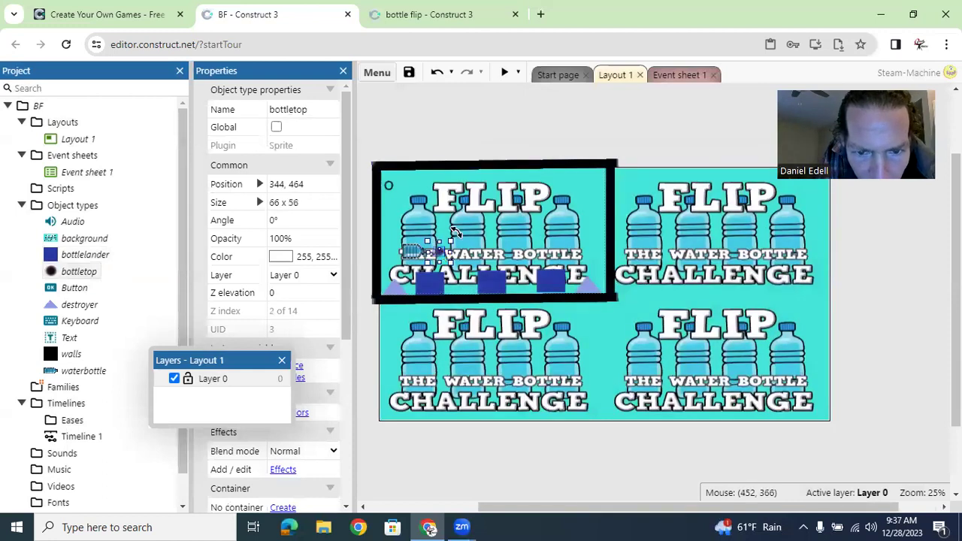
drag(449, 240, 446, 240)
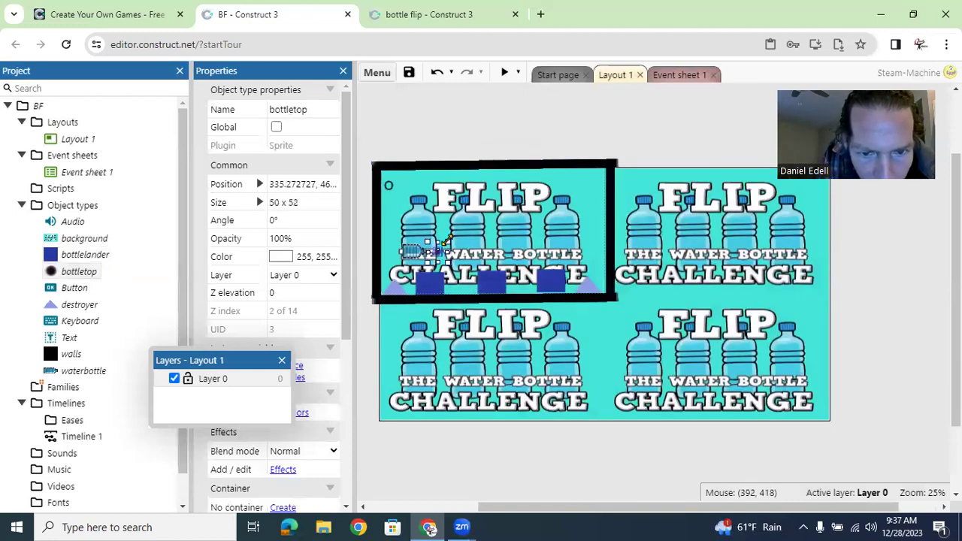
click(504, 72)
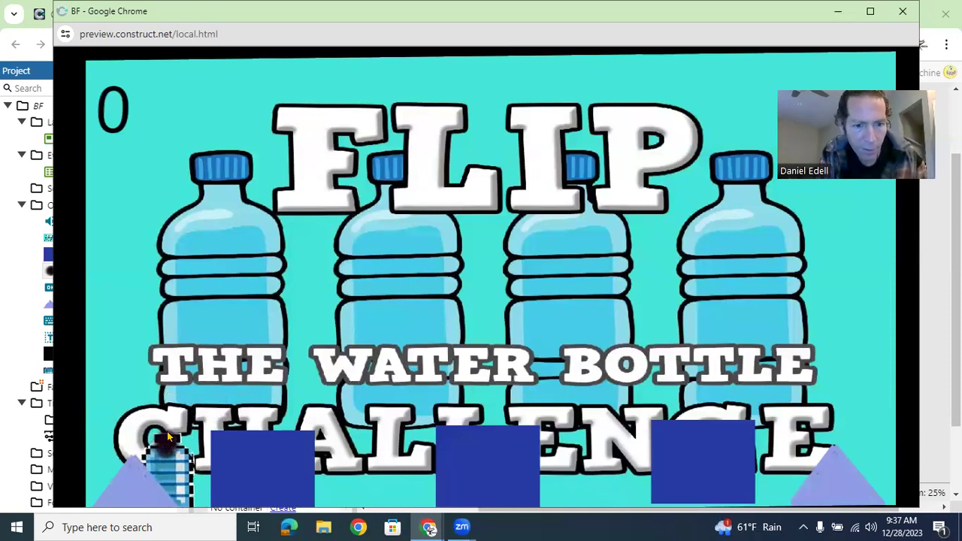
- Place the waterbottle's origin image point on its right edge at 222, 55
click(904, 11)
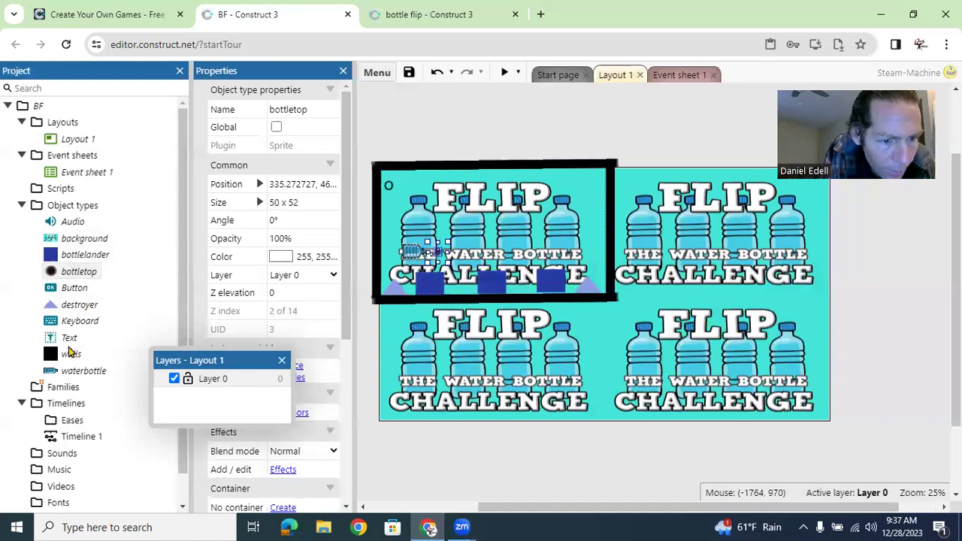
click(74, 371)
double_click(75, 371)
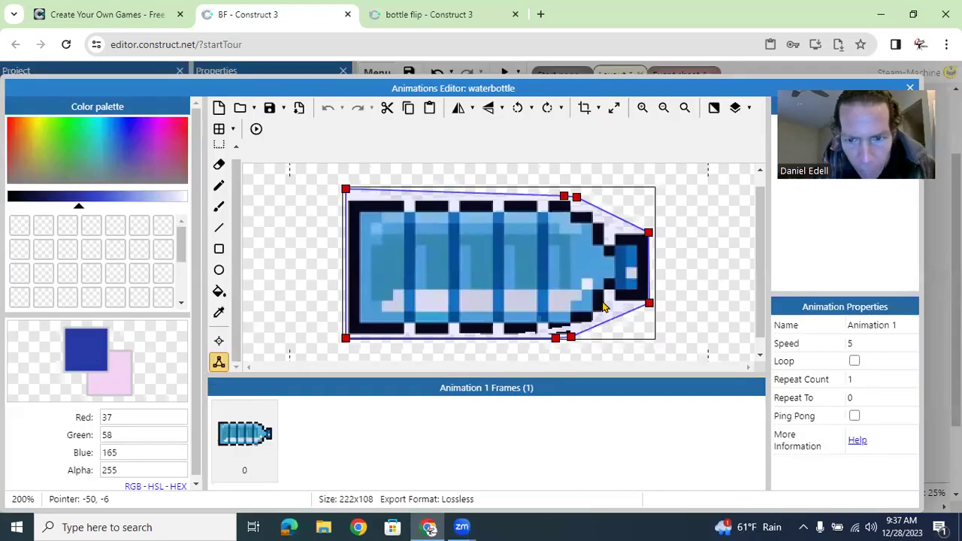
click(219, 342)
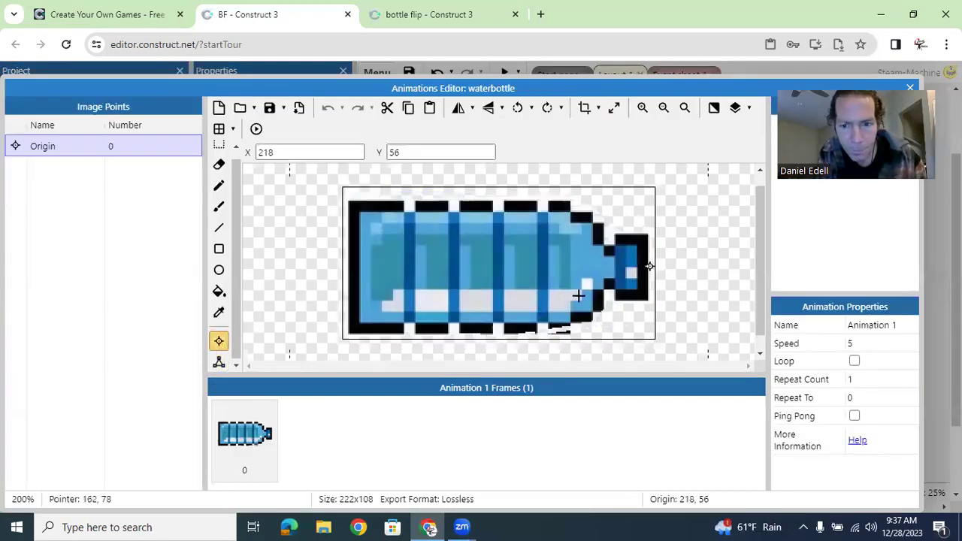
click(653, 265)
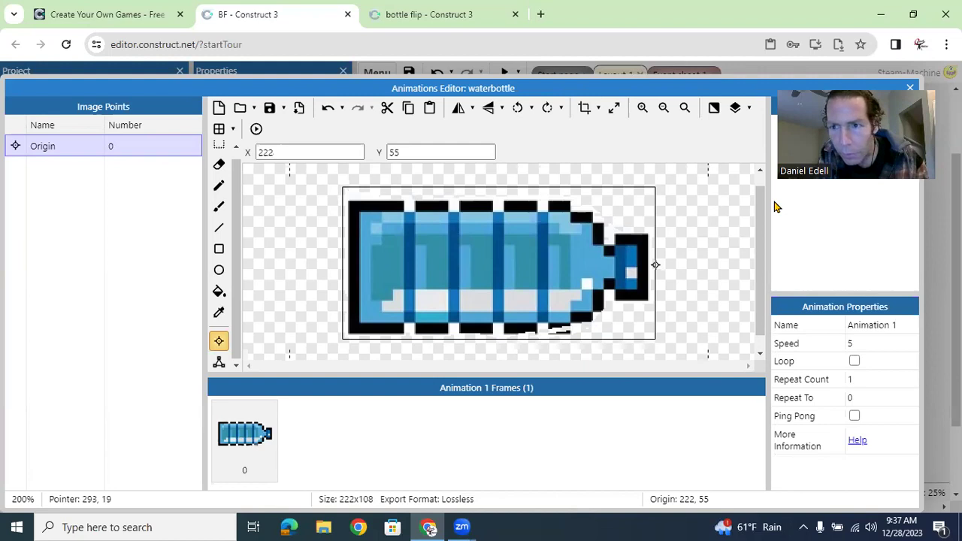
click(909, 86)
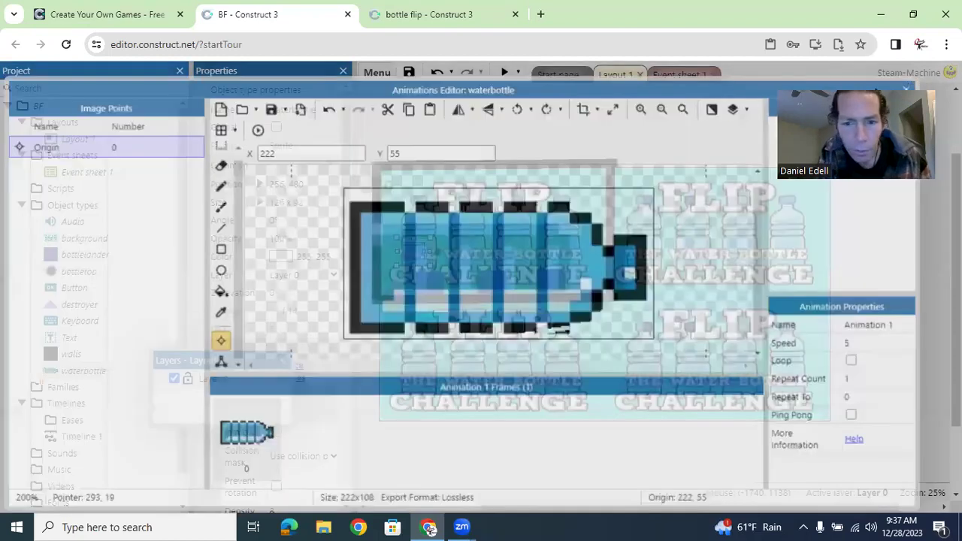
- Run and close a test preview, then switch to Event sheet 1
click(504, 72)
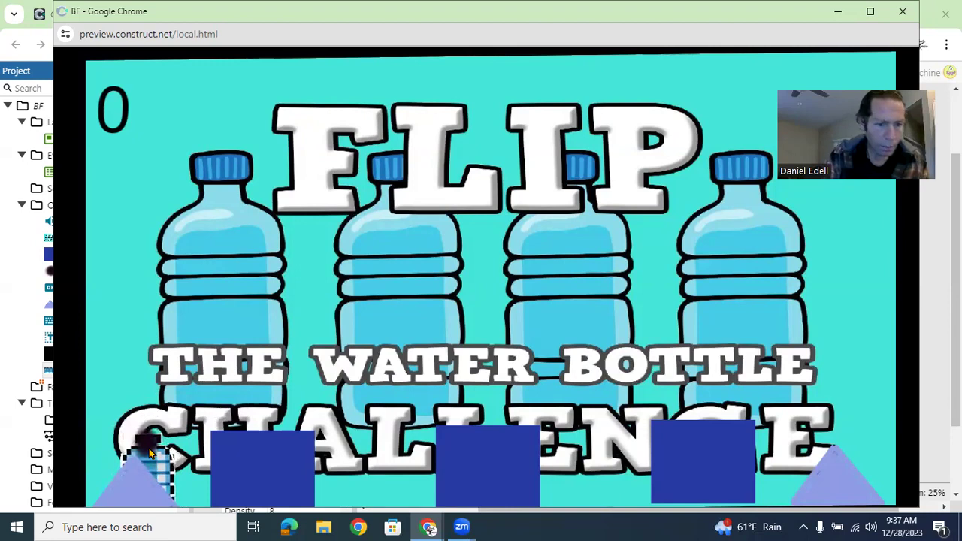
click(903, 11)
click(678, 75)
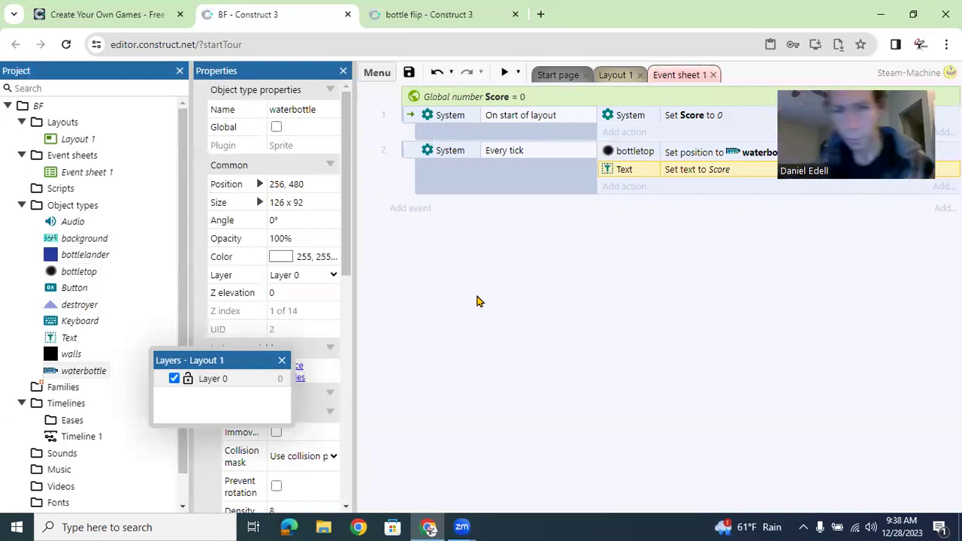
- Create event 3: bottletop On collision with another object, bottlelander
click(413, 211)
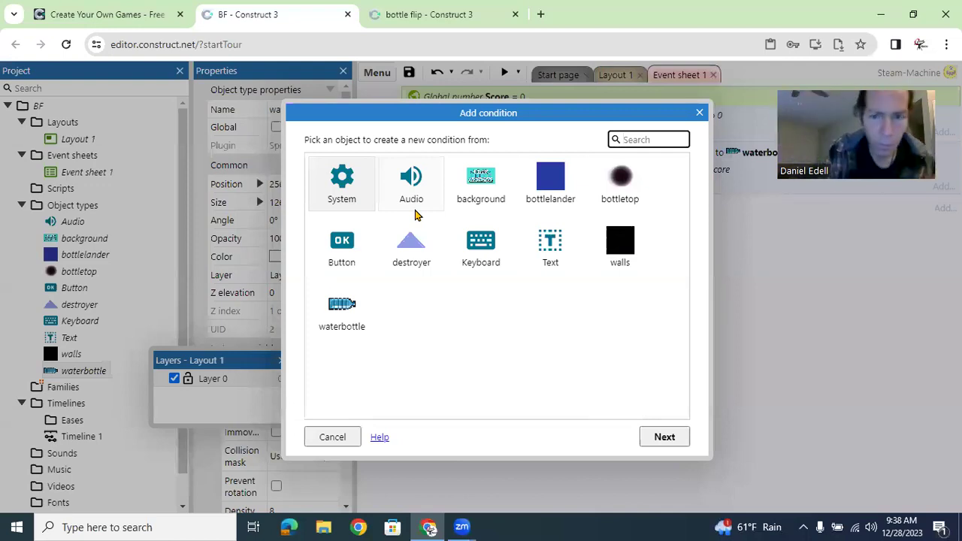
double_click(610, 187)
text(on co)
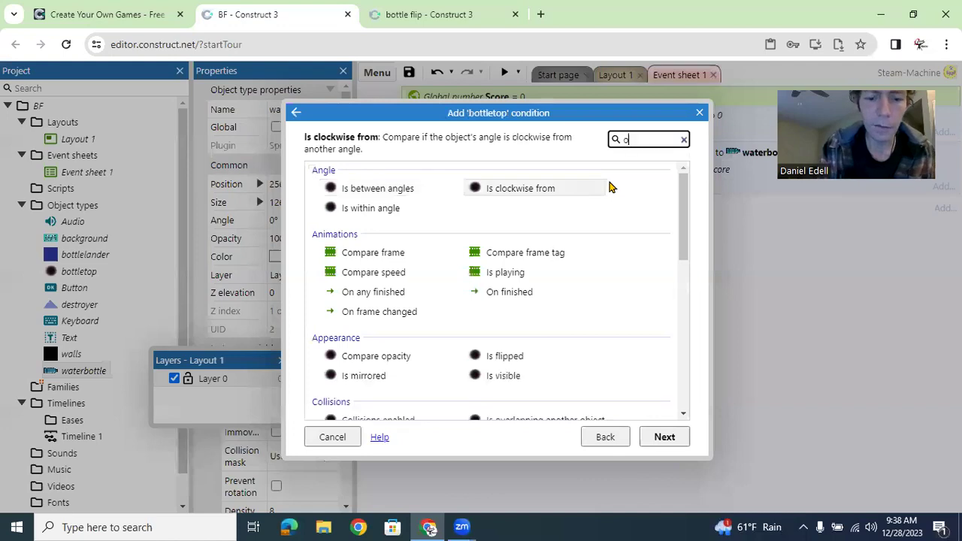
double_click(431, 195)
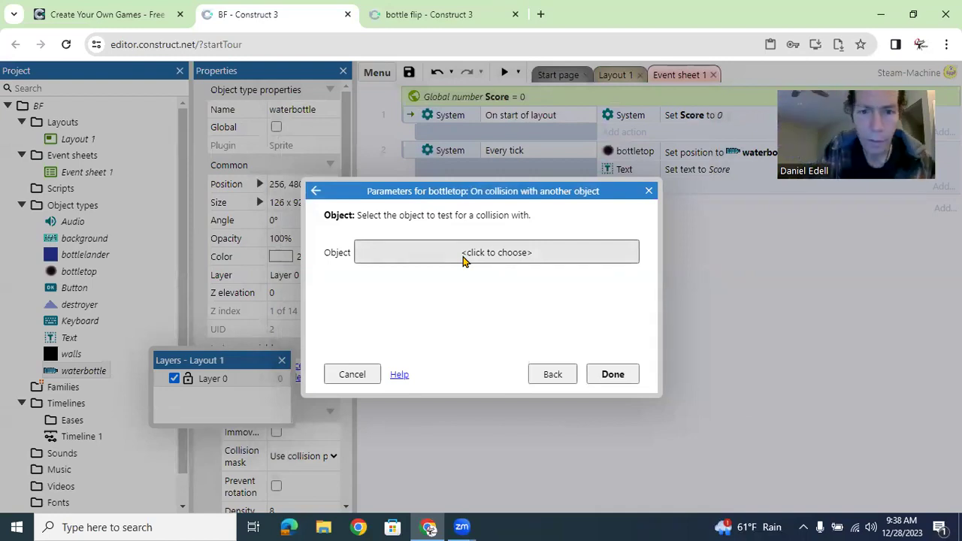
click(464, 259)
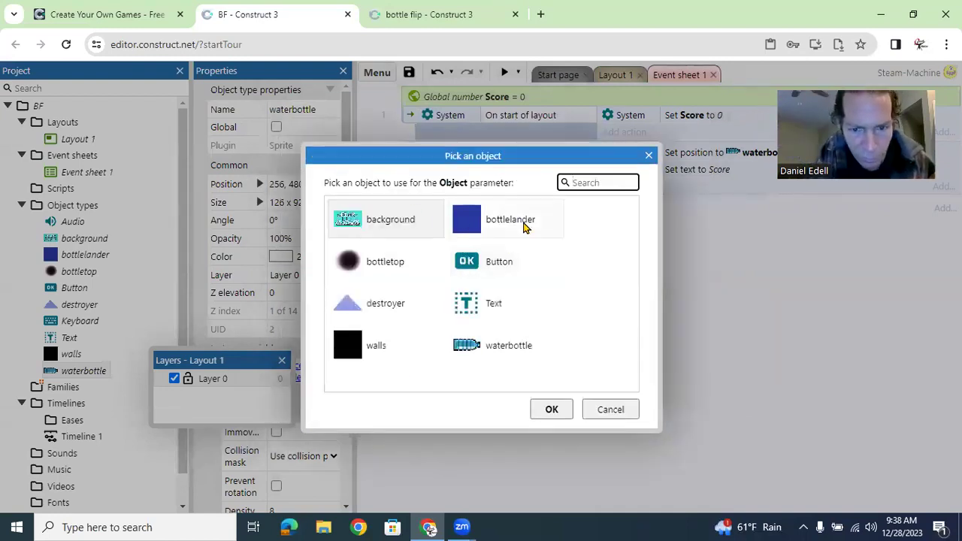
double_click(519, 222)
click(611, 372)
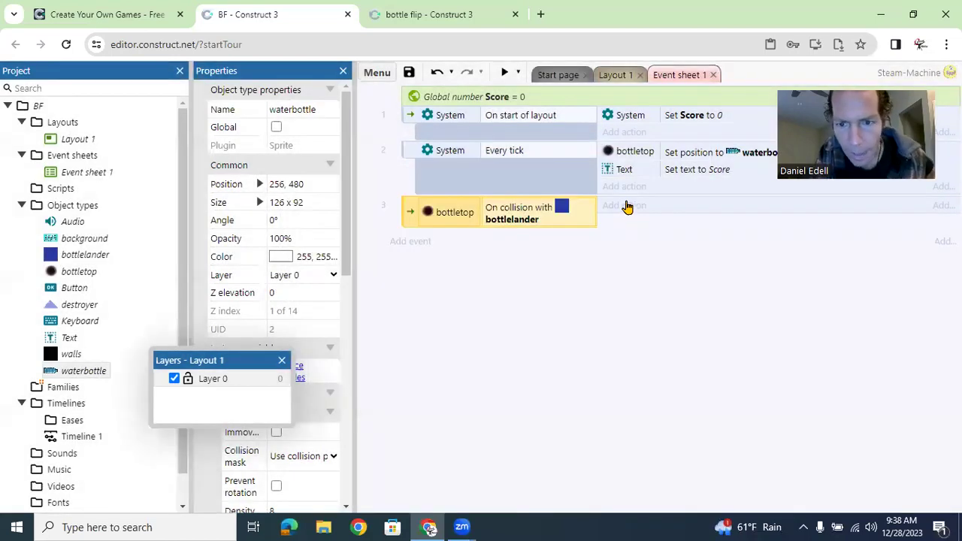
click(625, 206)
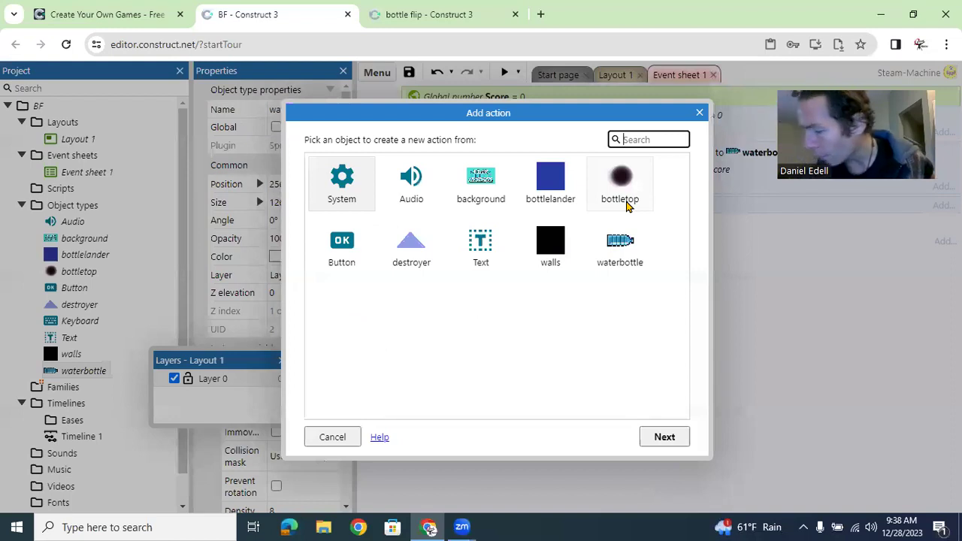
- Give the collision event a System 'Add to' action adding 0.5 to Score
double_click(342, 178)
text(add)
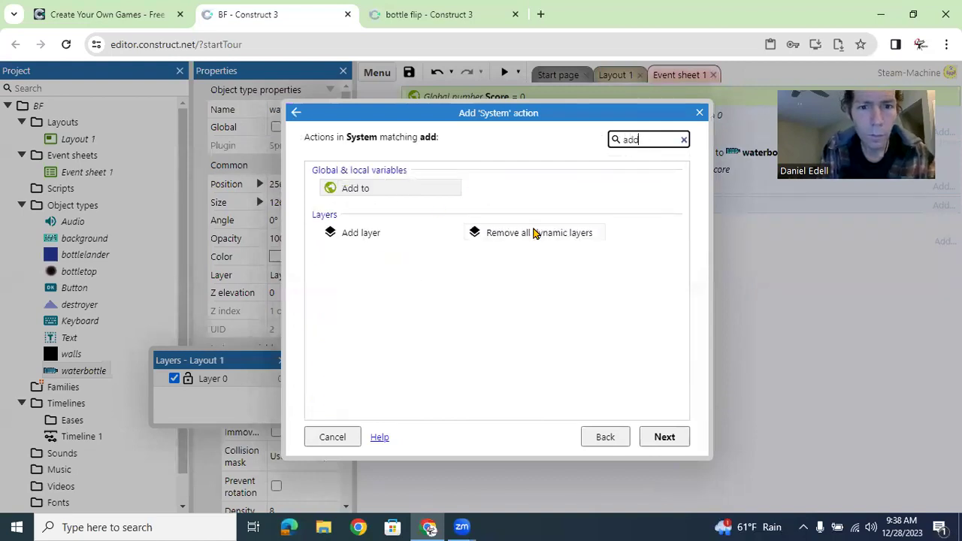
double_click(348, 189)
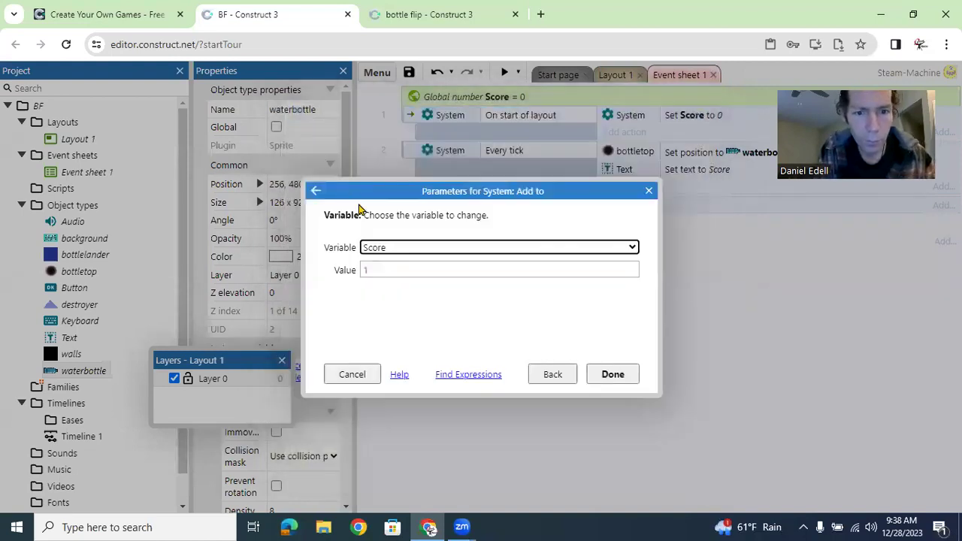
click(422, 271)
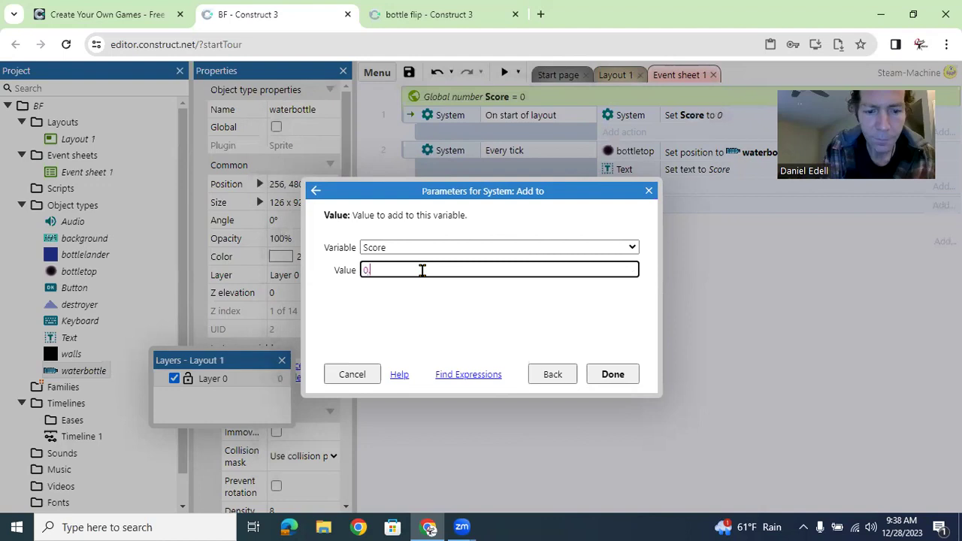
text(0.5)
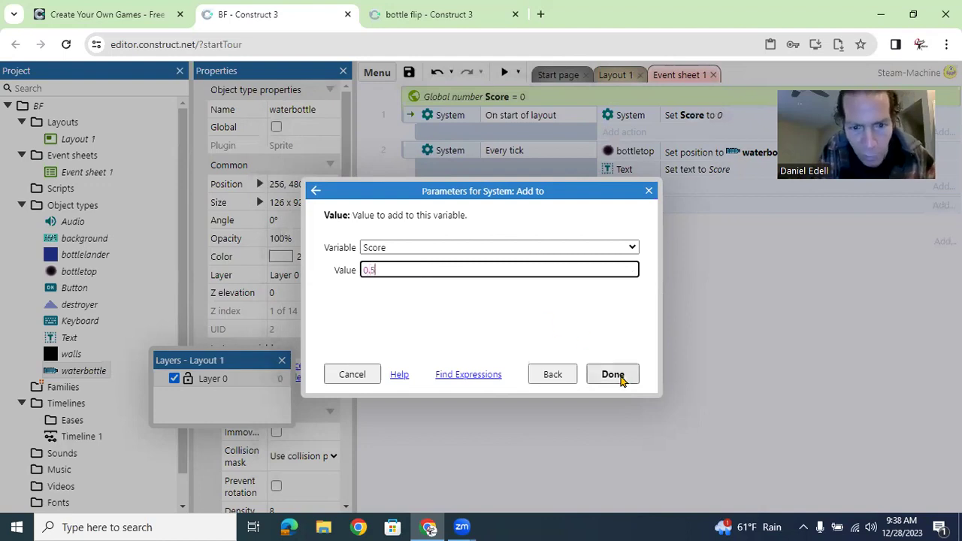
click(612, 374)
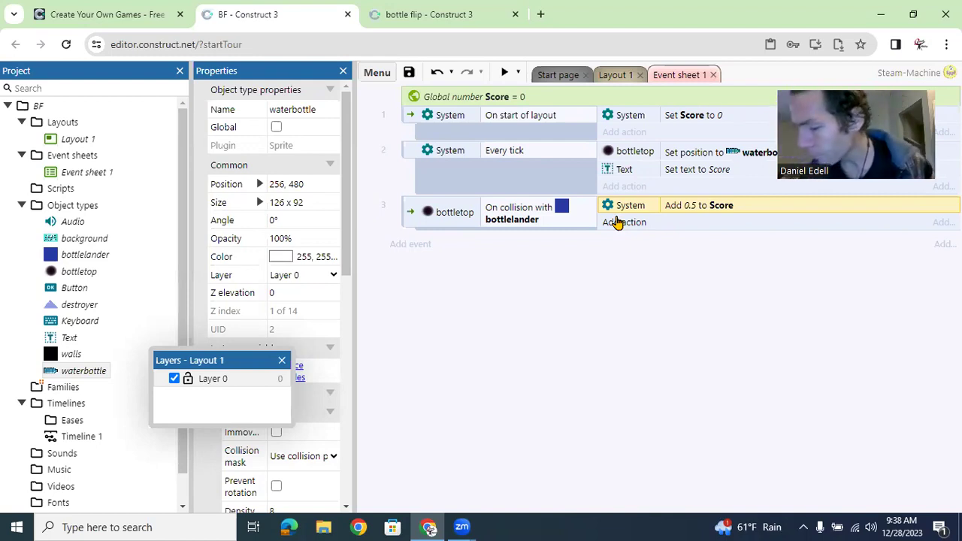
- Create event 4: Keyboard On key pressed with the Space key
click(412, 250)
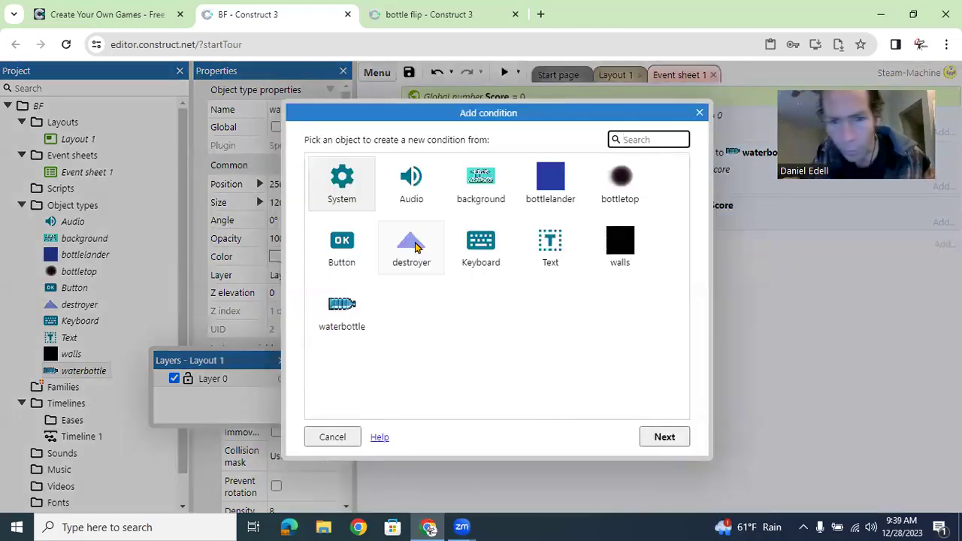
double_click(488, 257)
text(on key)
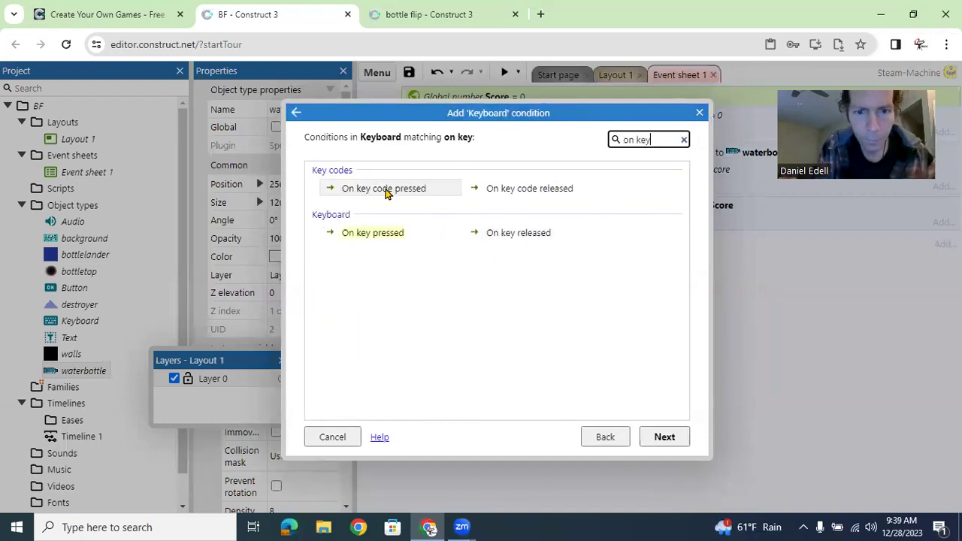
double_click(382, 234)
click(438, 254)
key(space)
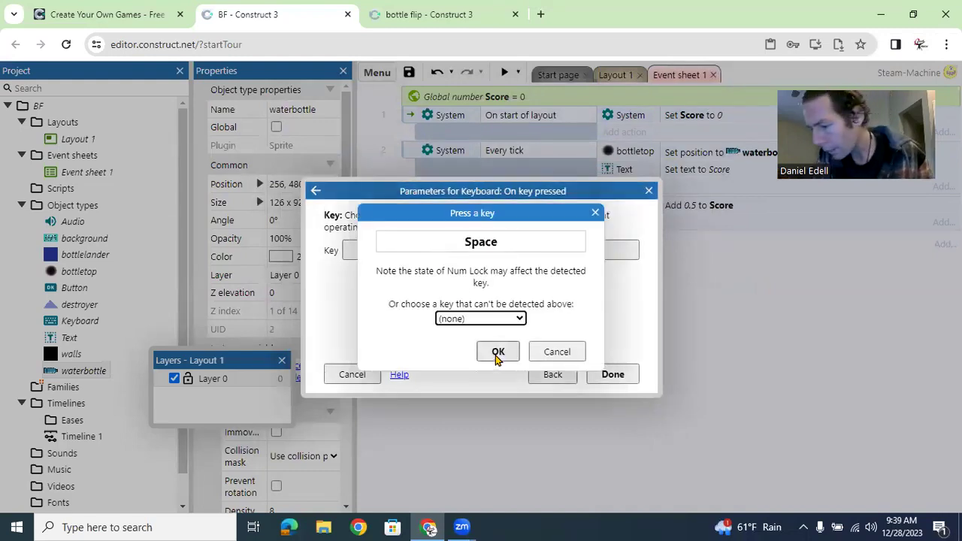
click(495, 357)
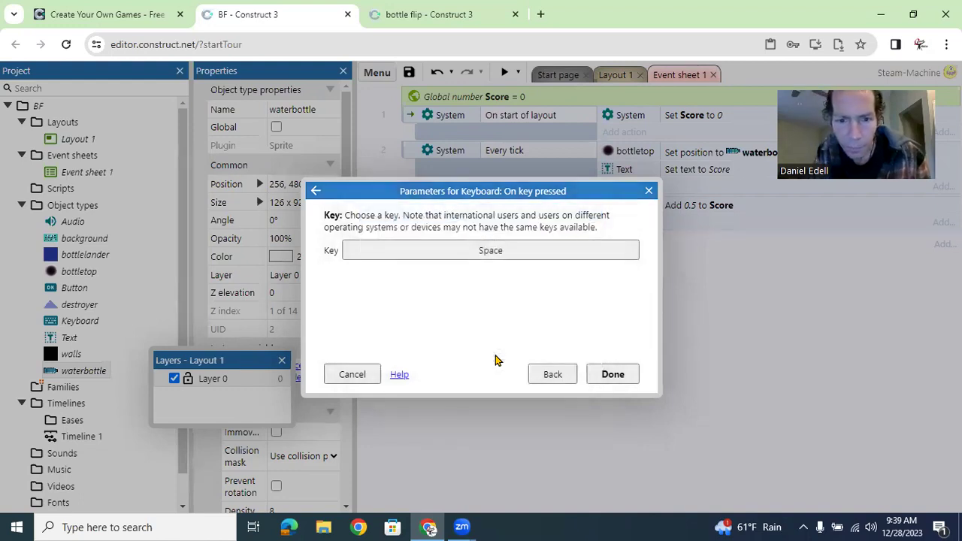
click(620, 383)
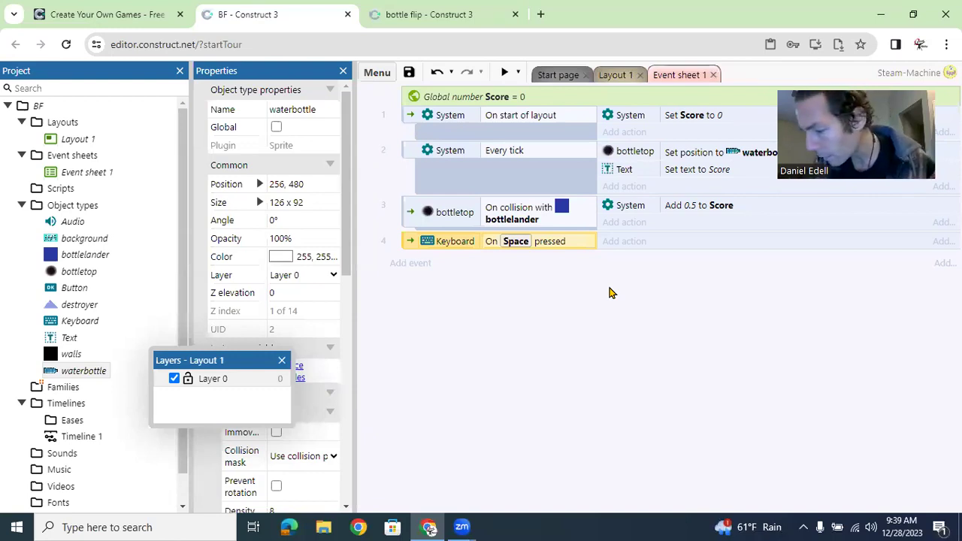
- Add a waterbottle Physics Apply impulse action with X 50 and Y 800 to event 4
click(623, 239)
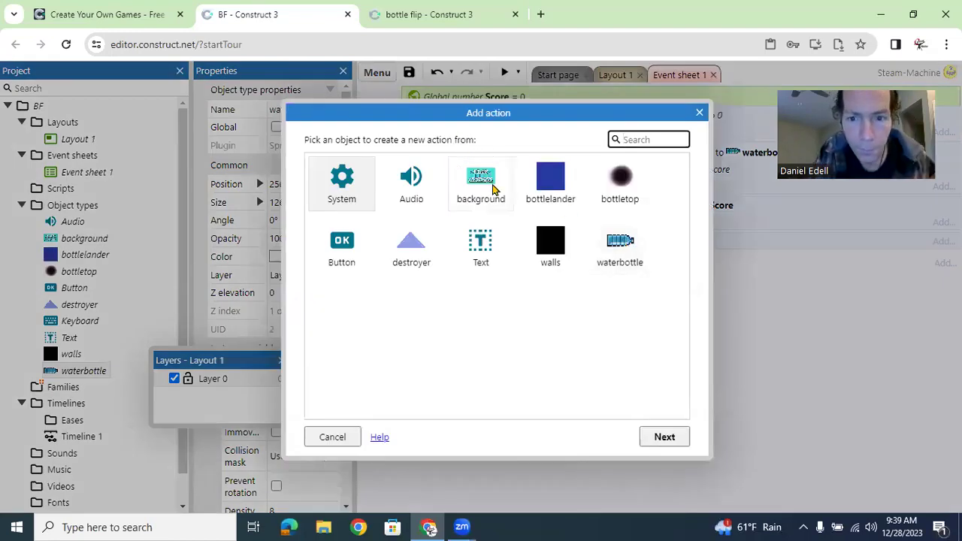
double_click(620, 251)
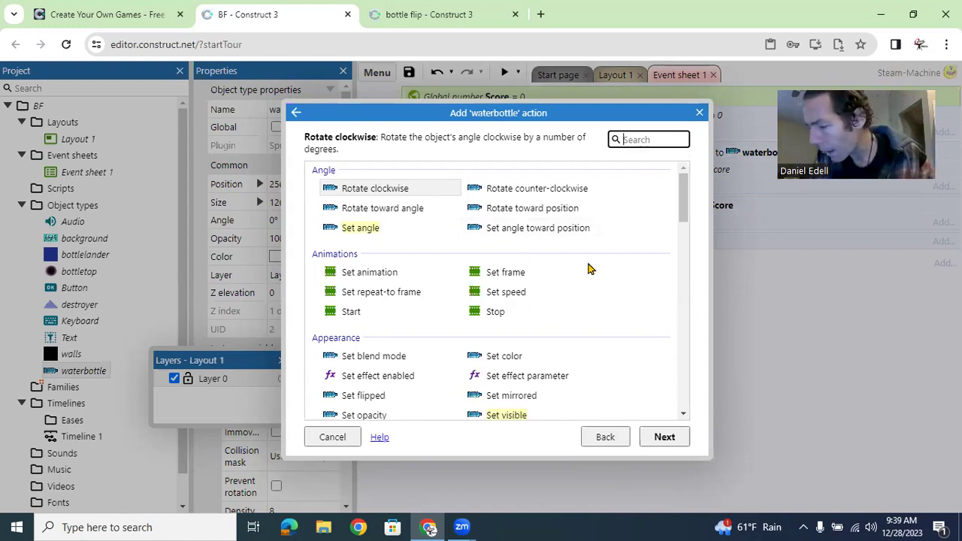
click(599, 436)
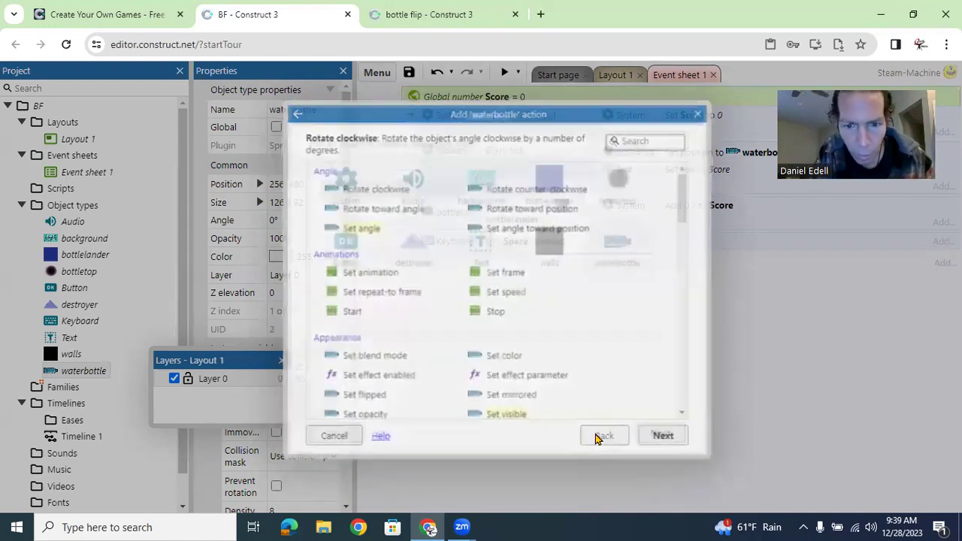
double_click(614, 248)
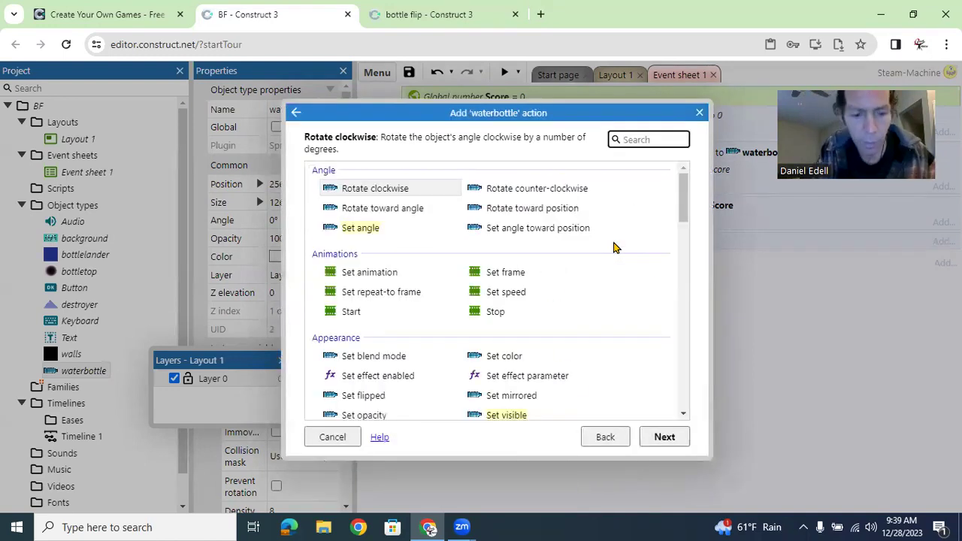
text(apply)
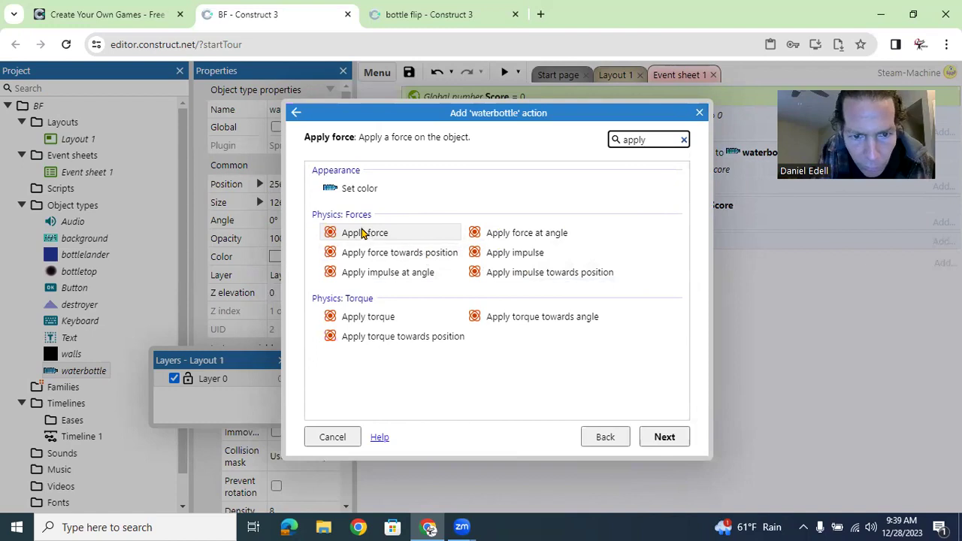
double_click(507, 257)
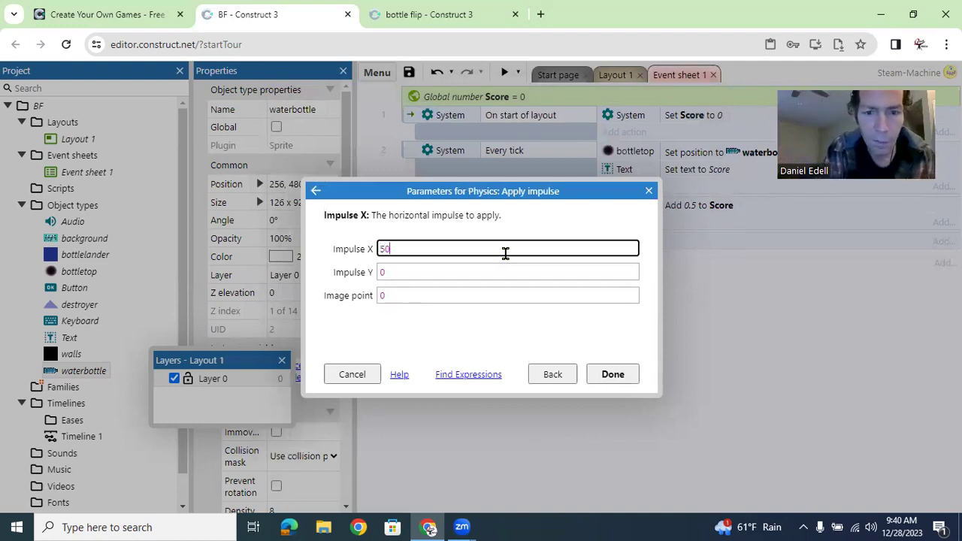
click(410, 269)
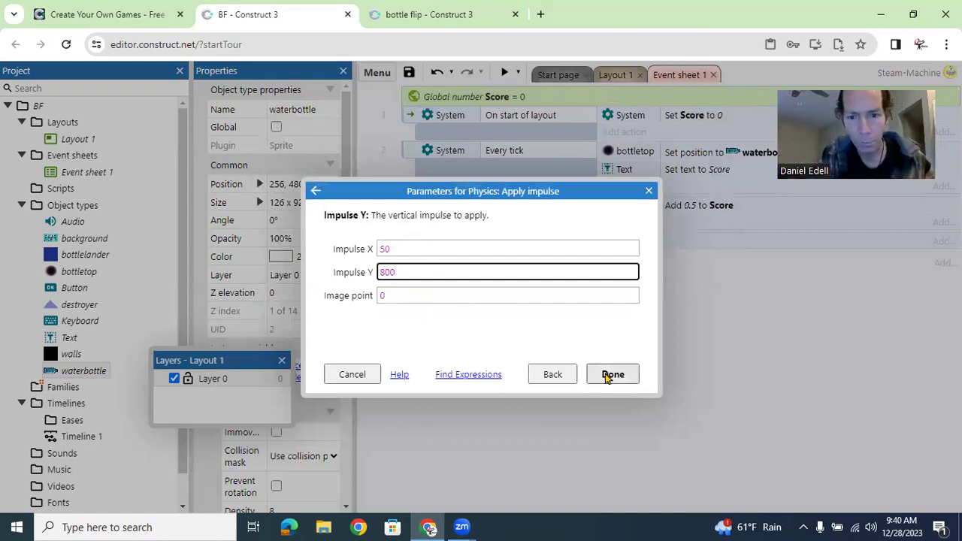
click(612, 383)
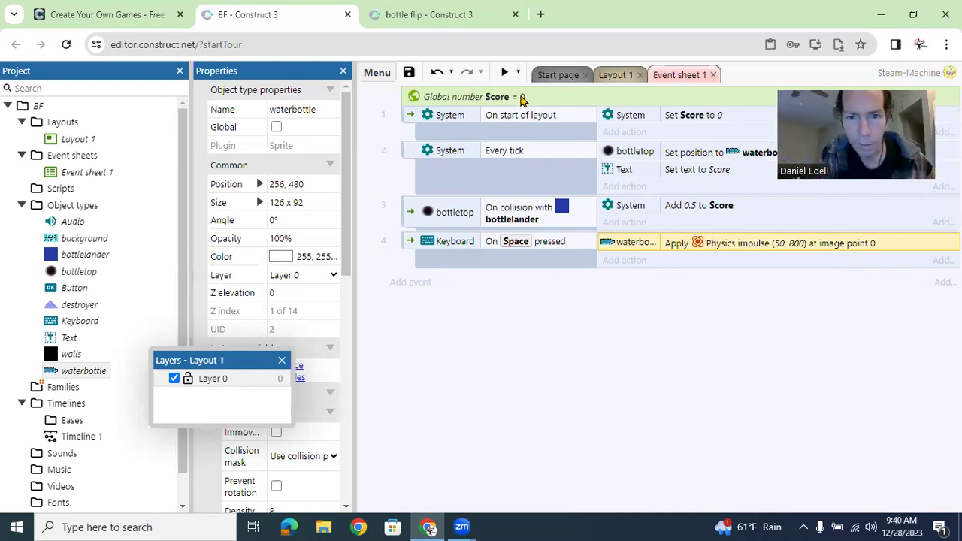
click(504, 72)
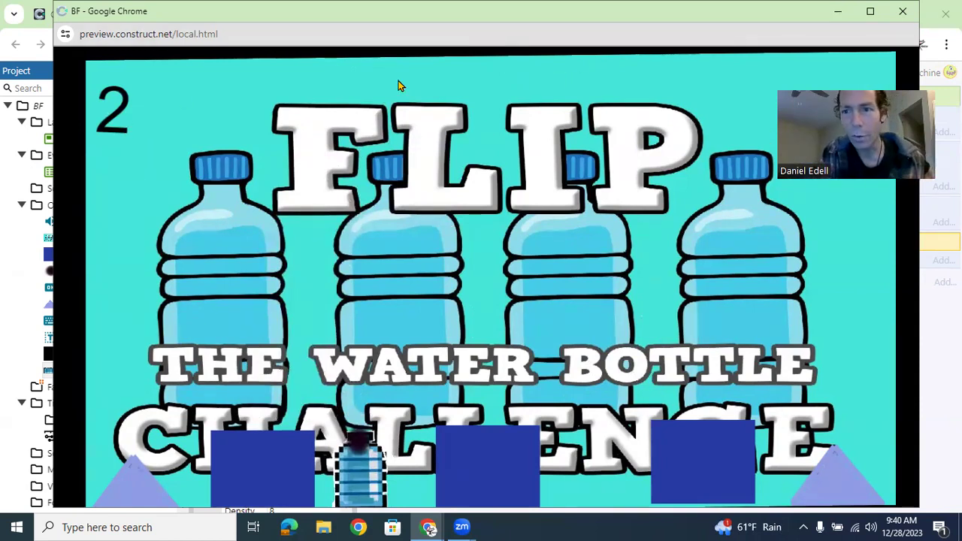
click(904, 10)
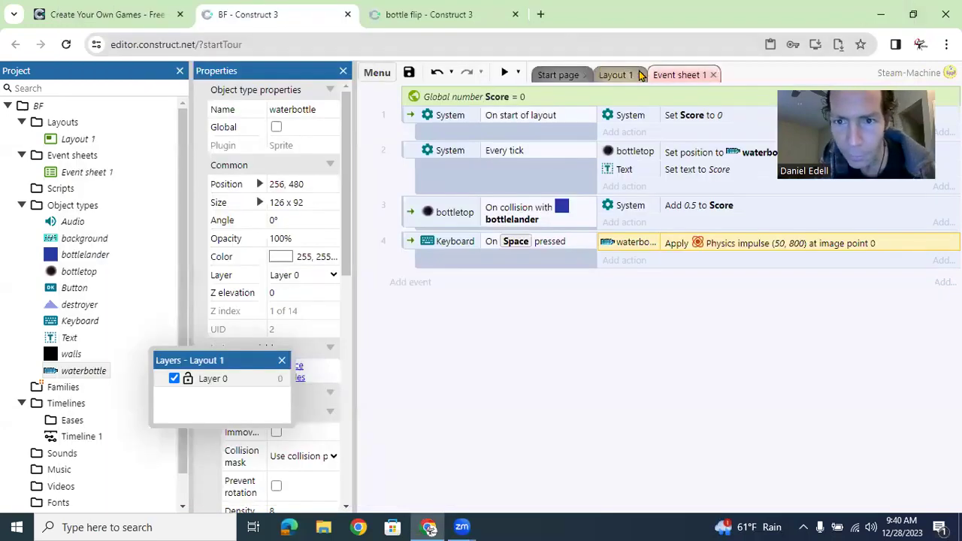
- On Layout 1, drag the waterbottle's bottom edge up to make it 126 x 64, then preview the game
click(614, 76)
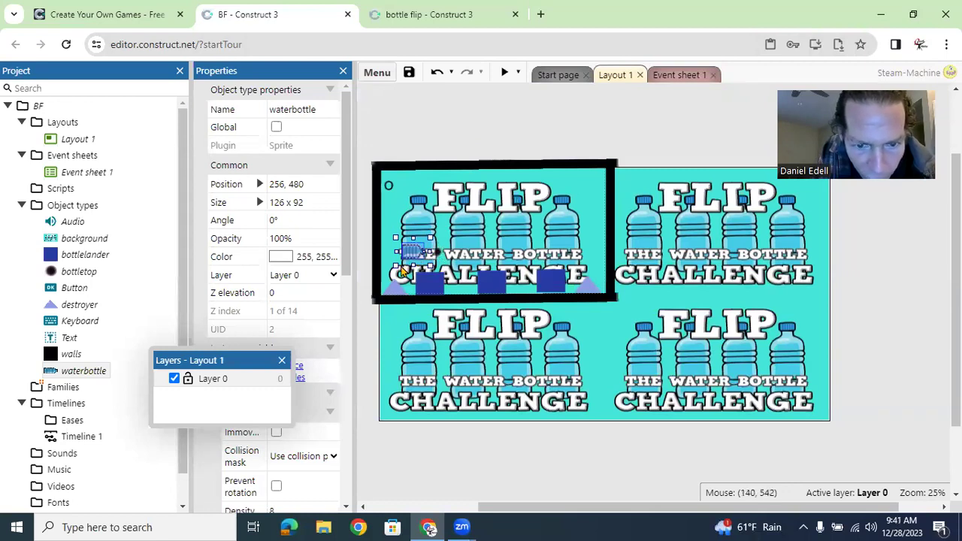
drag(411, 263, 410, 259)
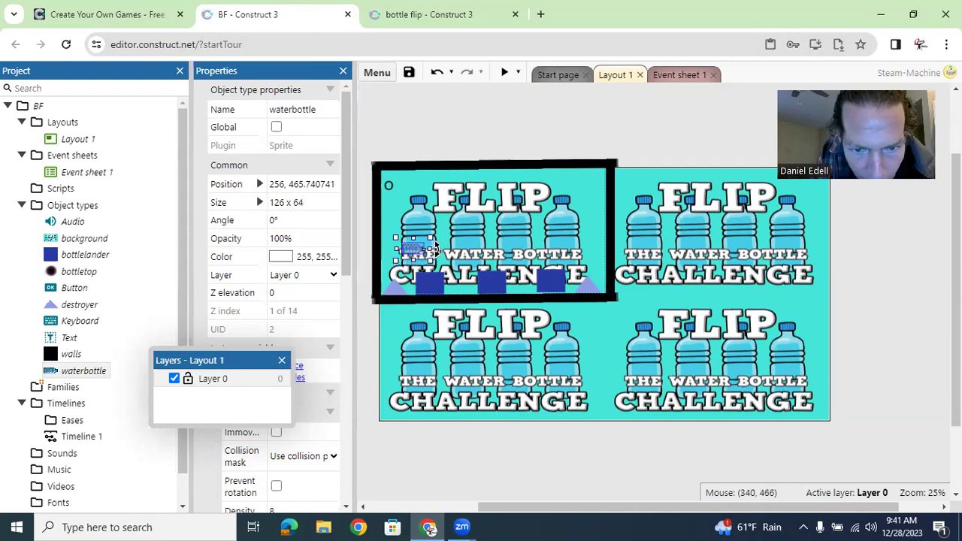
click(503, 73)
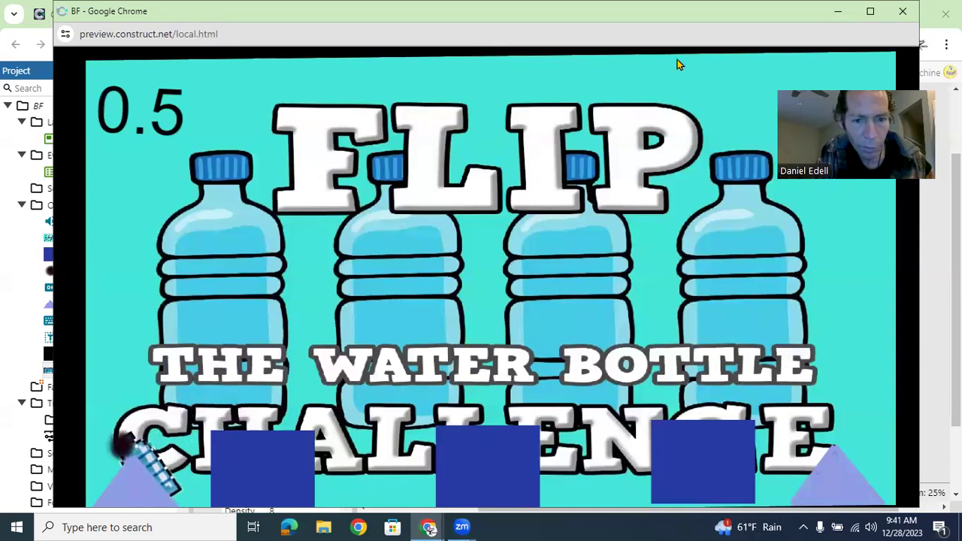
- Close the Chrome preview window to return to Layout 1 in the BF project
click(903, 11)
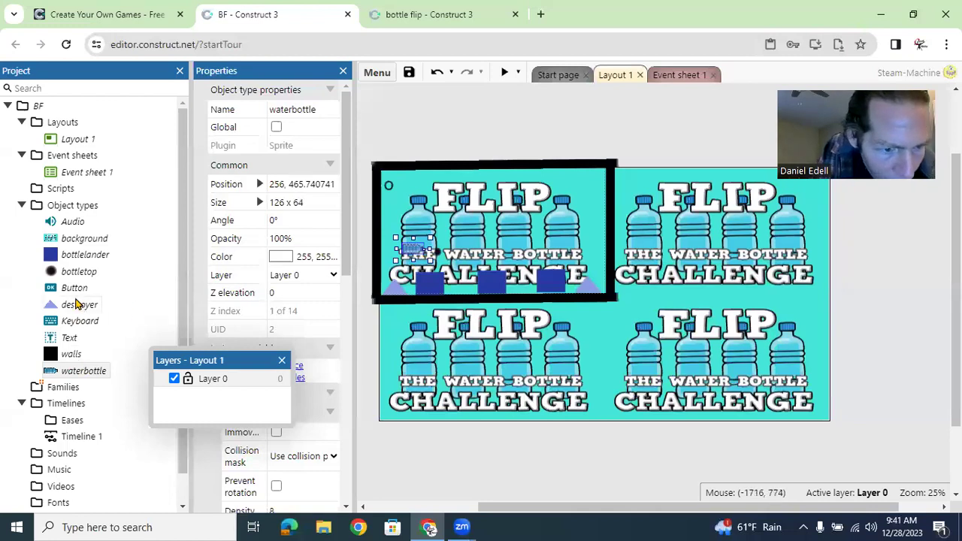
- Resize the bottletop from 50 x 52 to 34 x 40, then launch a preview
click(79, 271)
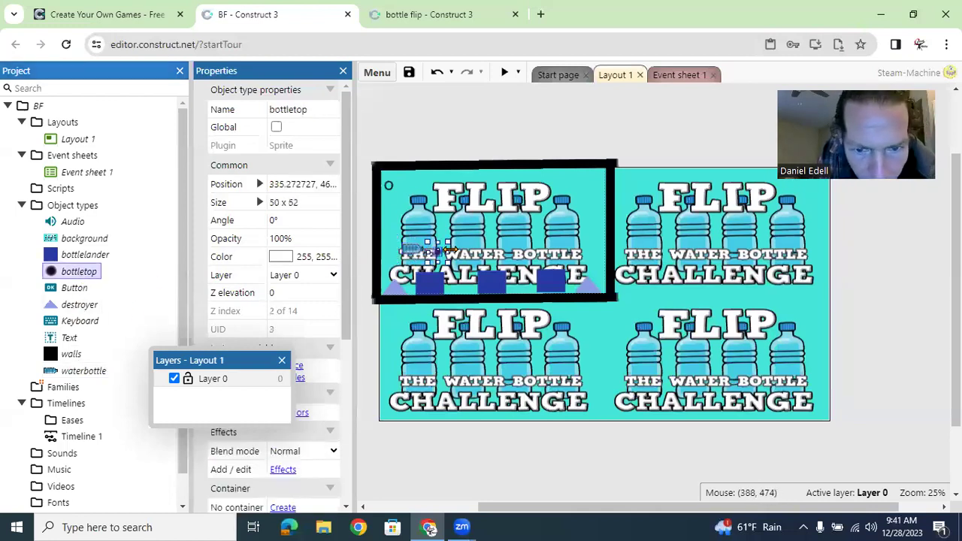
drag(449, 248, 446, 239)
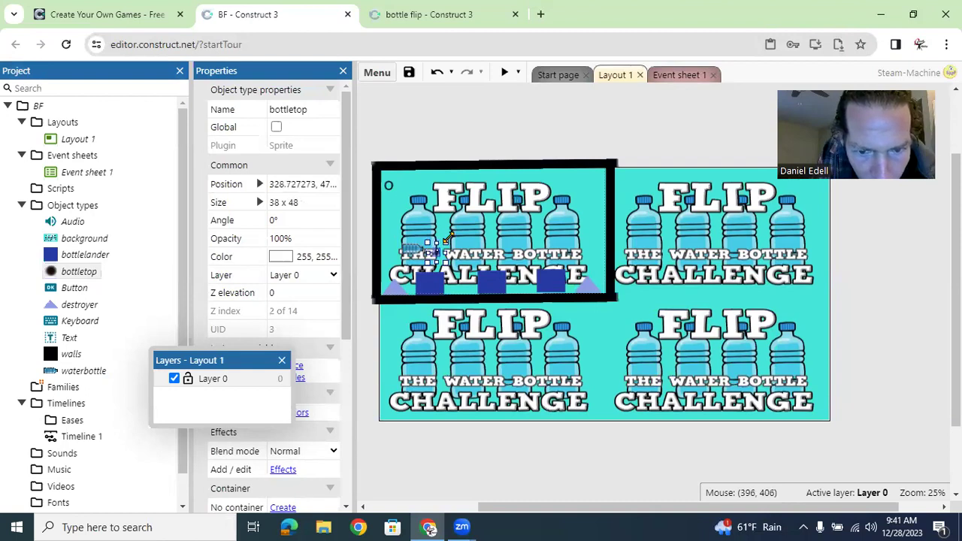
drag(446, 239, 445, 240)
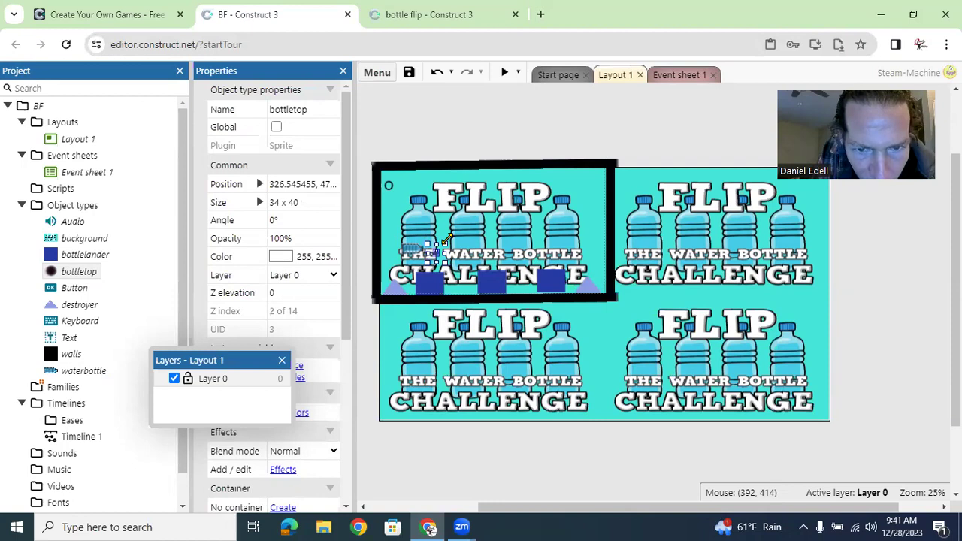
click(505, 72)
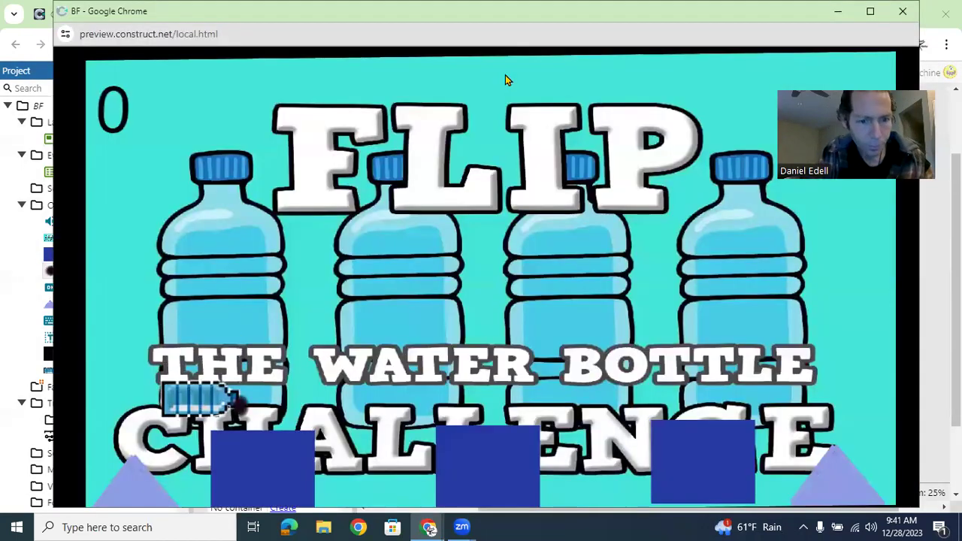
- Test a flip with the 34 x 40 bottletop, which lands flat at score 0, then close the preview
click(505, 80)
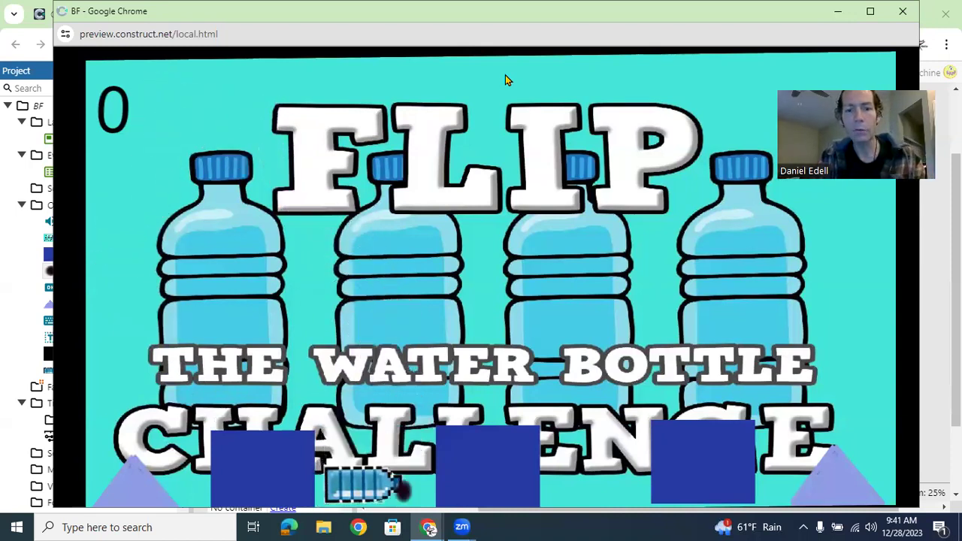
click(902, 11)
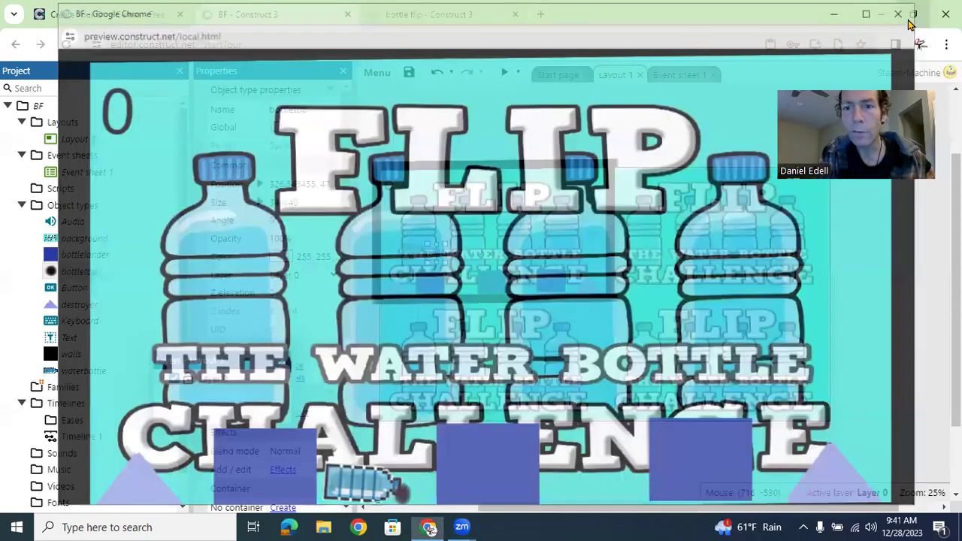
- On Event sheet 1, add event 5 with a Keyboard 'On key pressed' trigger set to Down arrow
click(676, 76)
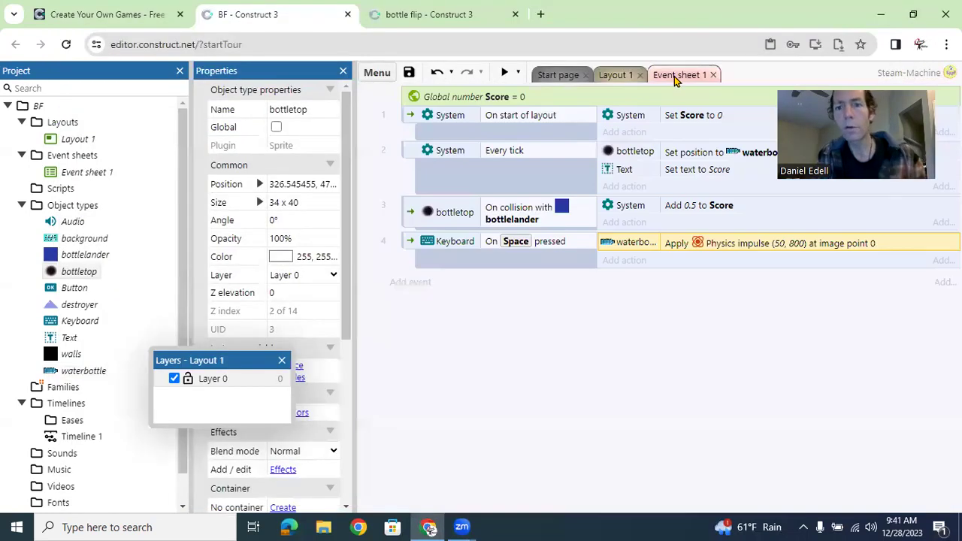
click(410, 286)
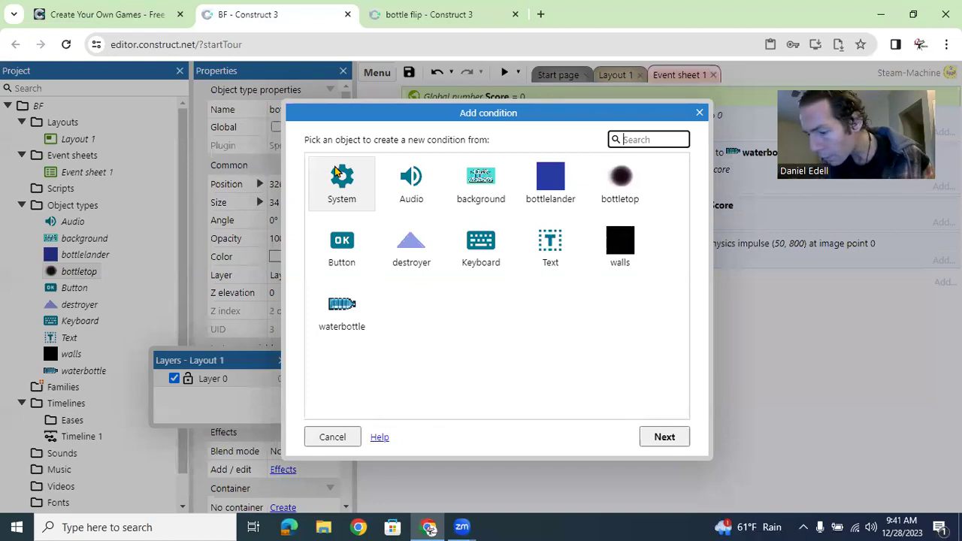
double_click(480, 256)
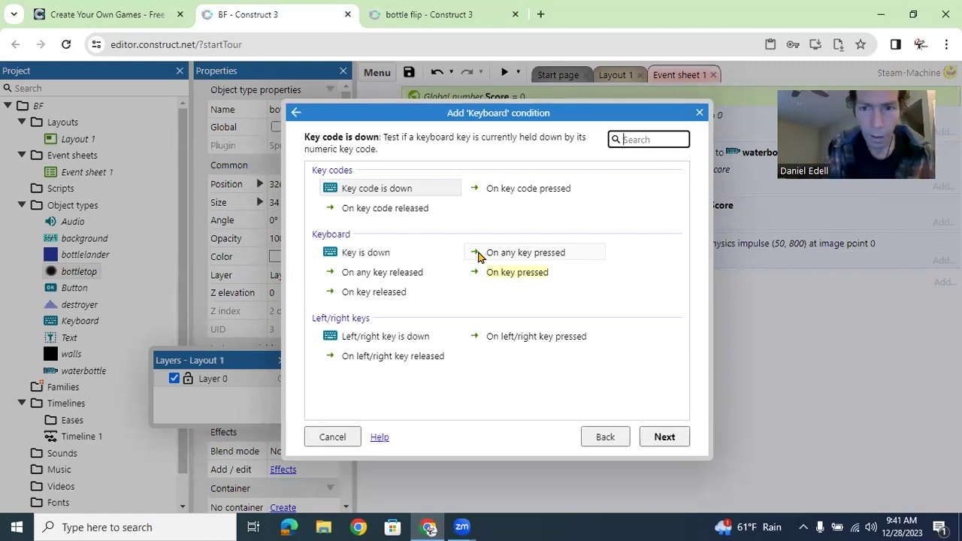
text(on)
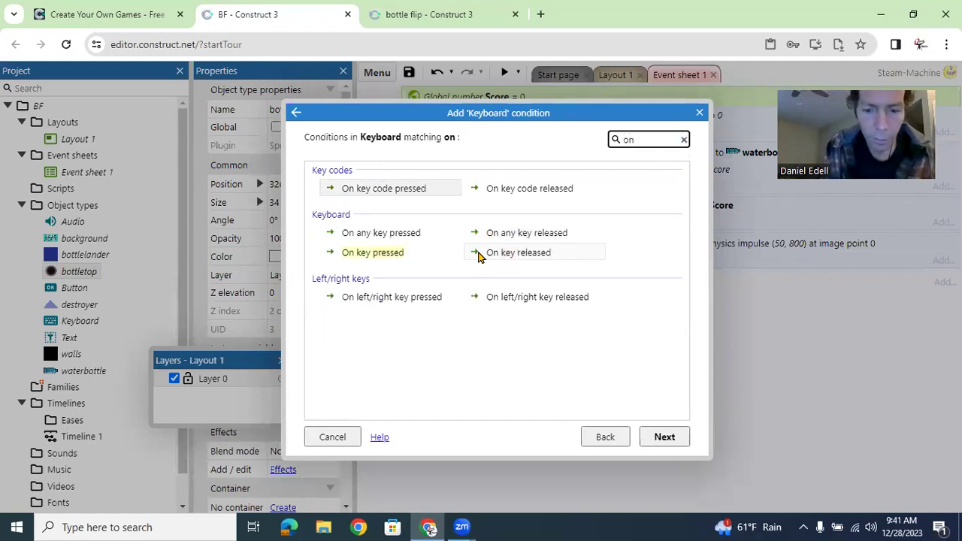
text( key)
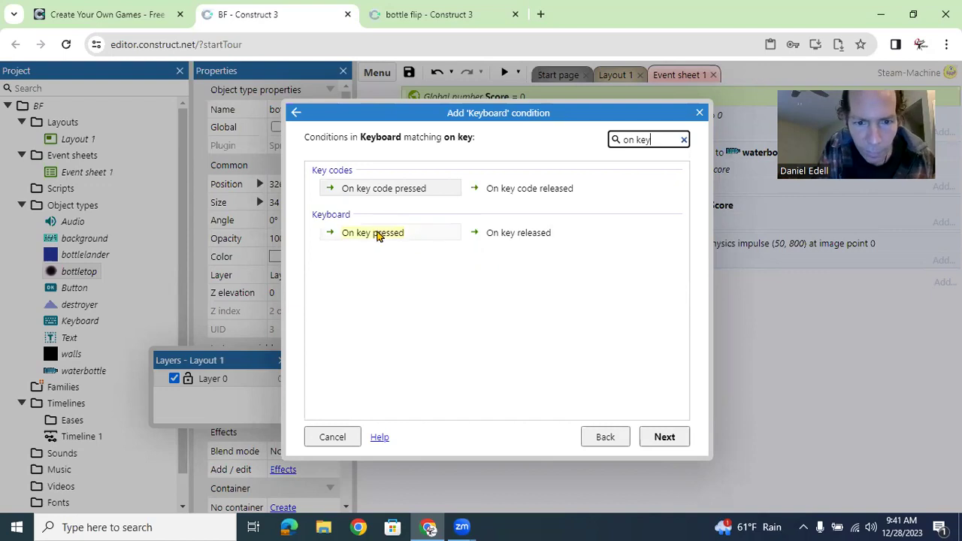
double_click(373, 234)
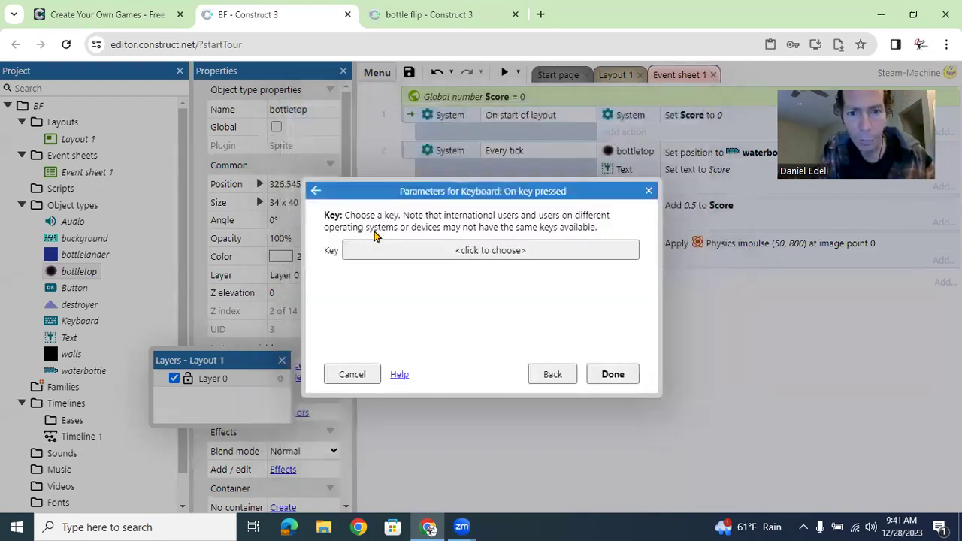
click(469, 250)
key(Down)
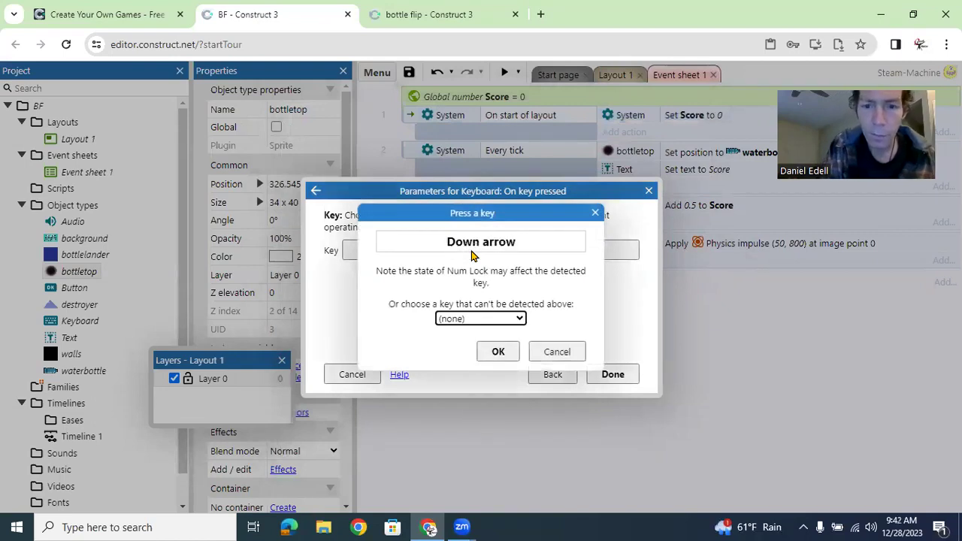
click(499, 354)
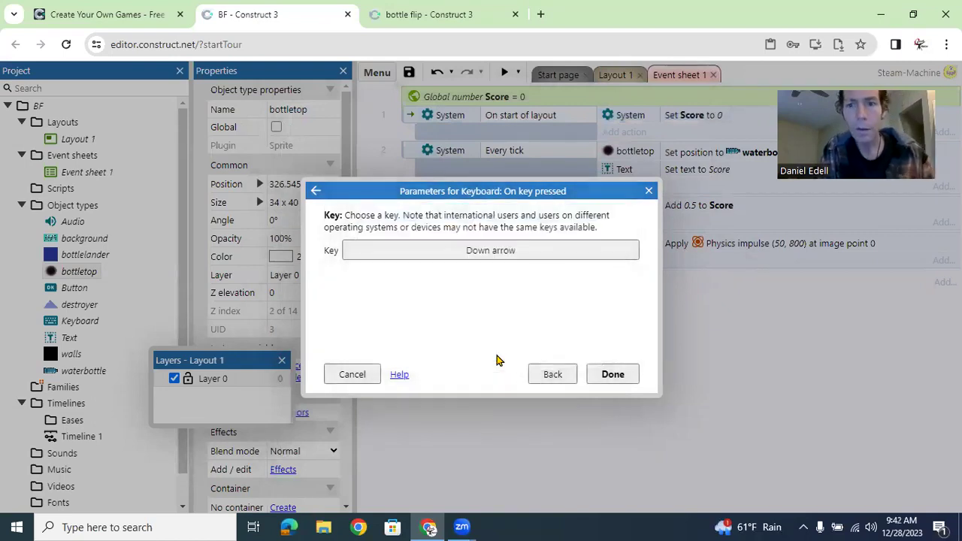
click(613, 375)
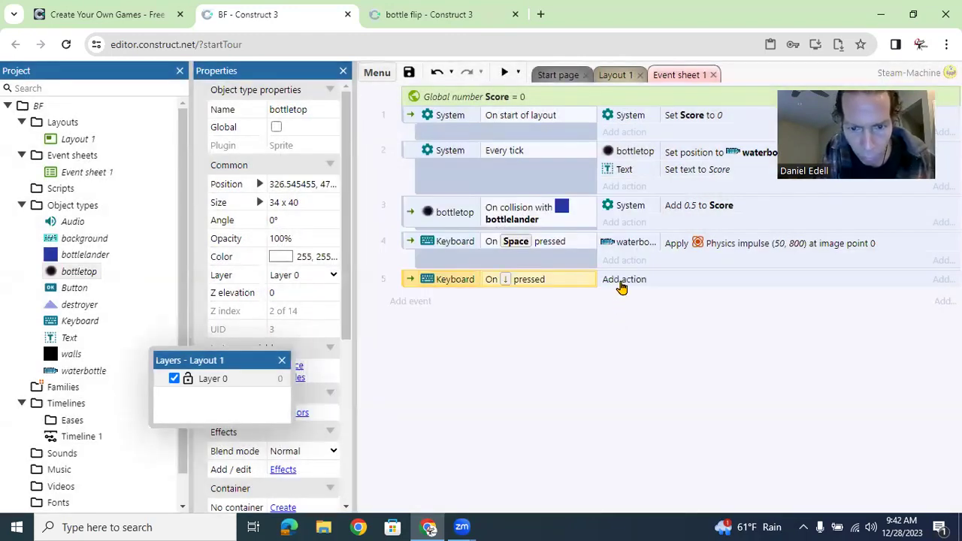
- Add an action to event 5 on the waterbottle and search its actions for 'im'
click(621, 282)
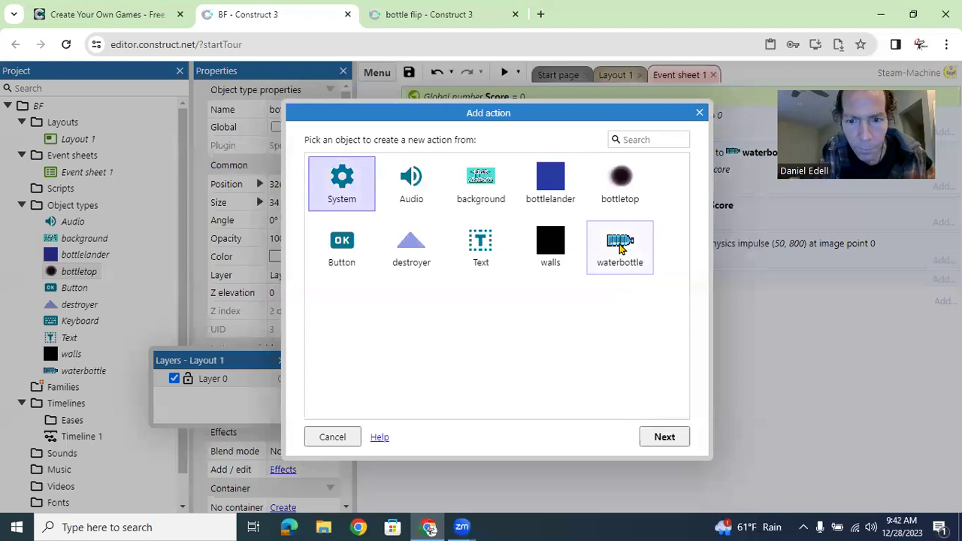
double_click(619, 248)
text(wet)
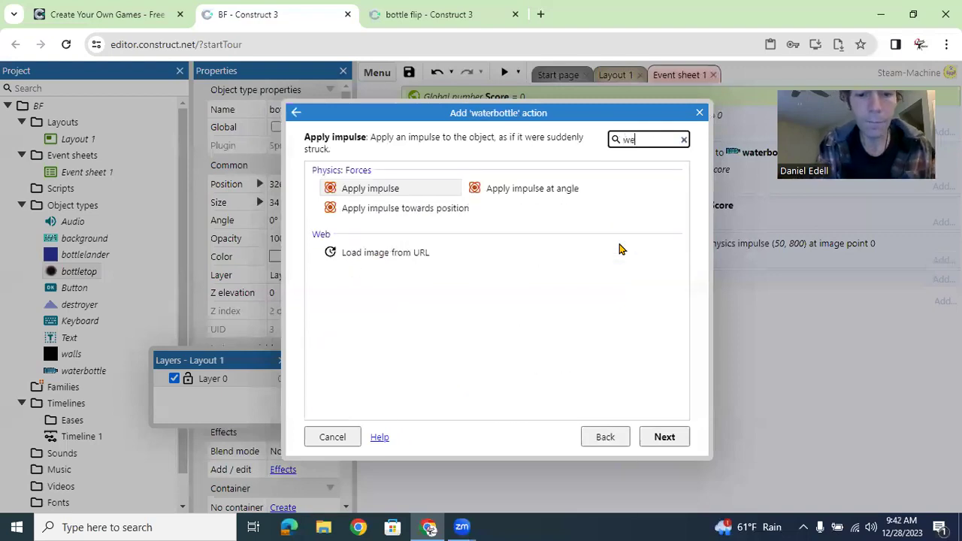
key(BackSpace)
key(BackSpace)
key(BackSpace)
text(im)
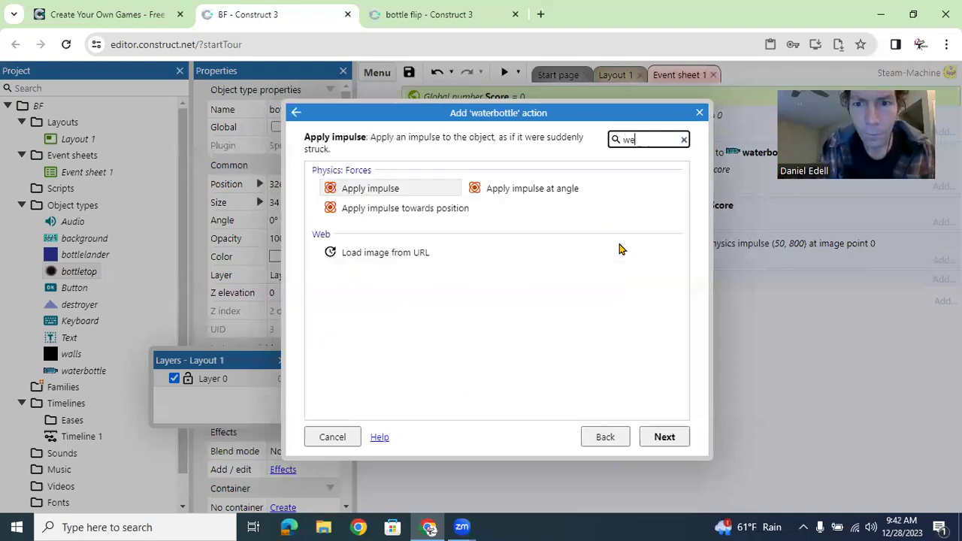
key(BackSpace)
key(BackSpace)
text(set )
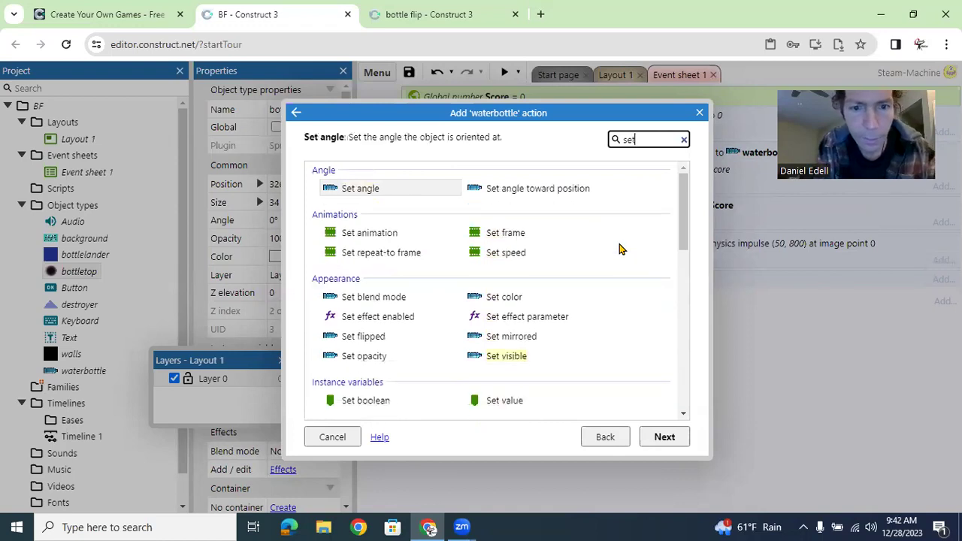
text(phy)
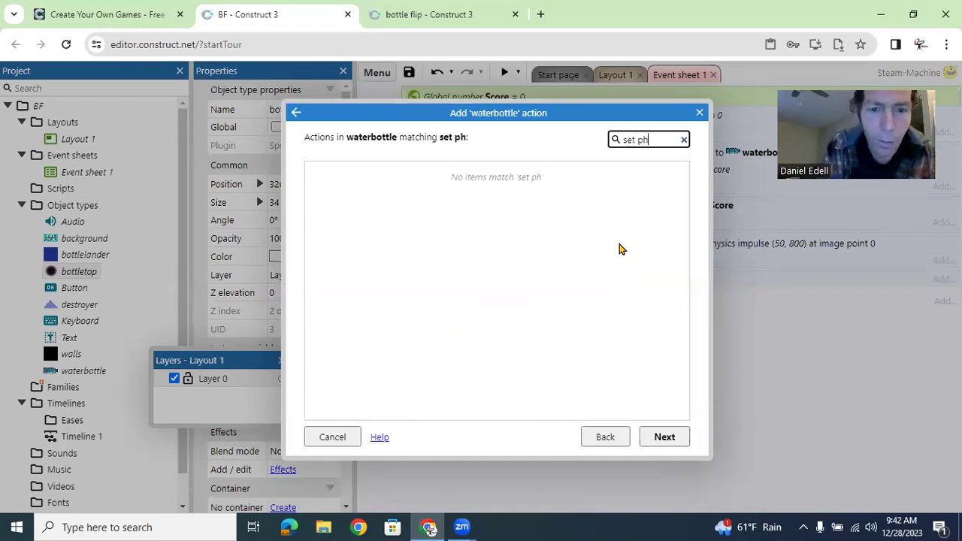
key(BackSpace)
key(BackSpace)
key(BackSpace)
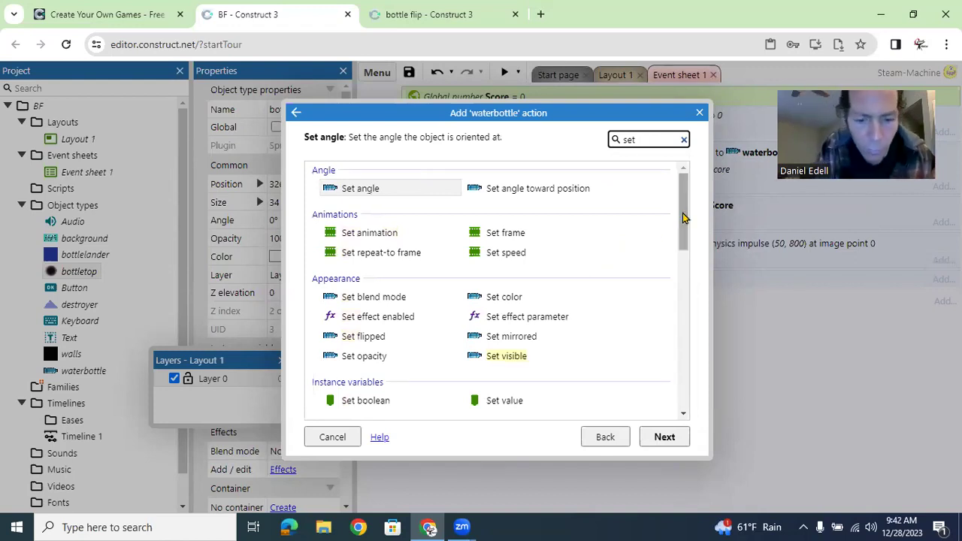
text(im)
- Choose the Physics Set immovable action with the setting Immovable for the waterbottle
double_click(371, 188)
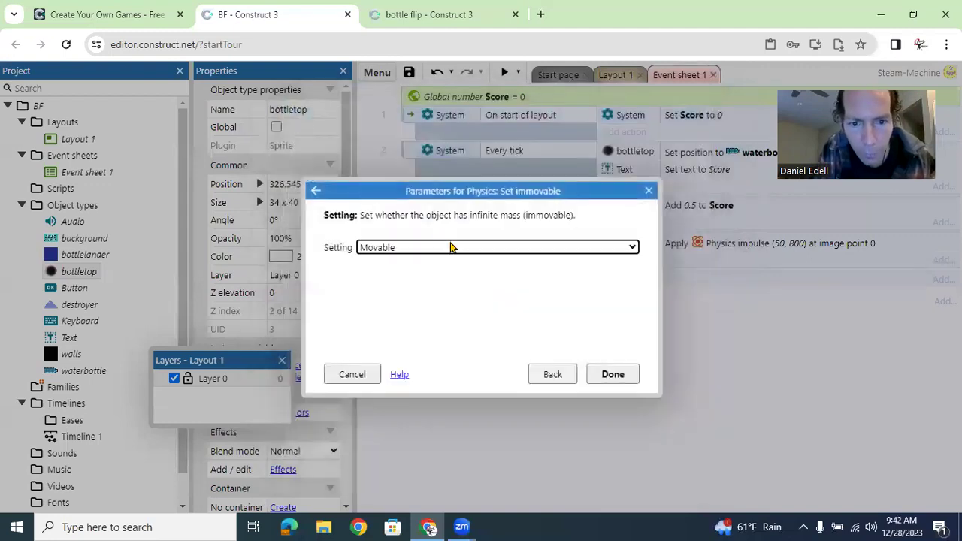
click(452, 246)
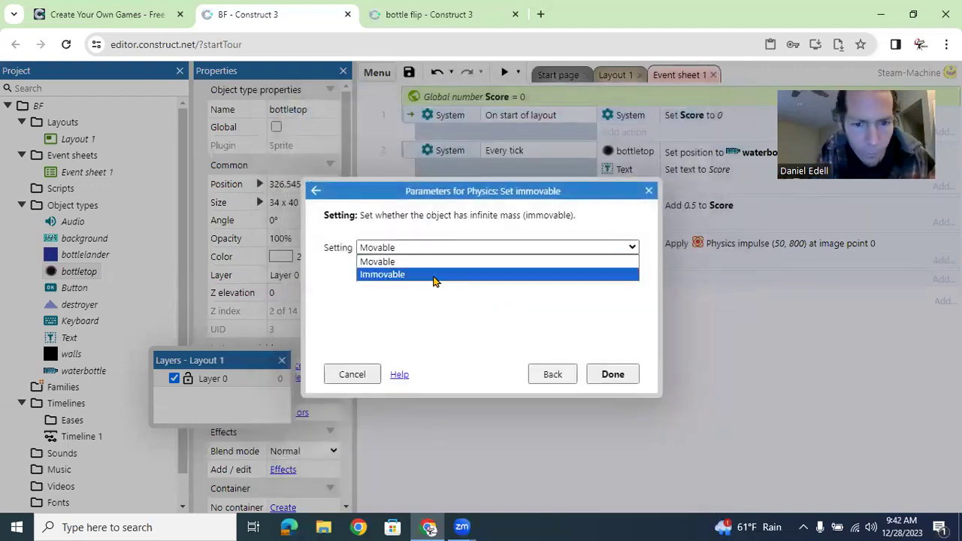
click(435, 276)
click(598, 374)
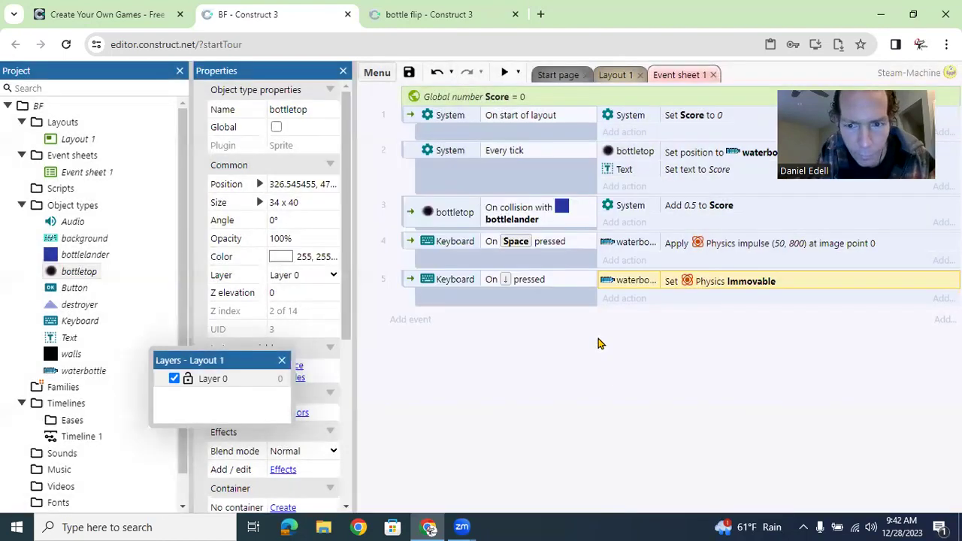
click(623, 302)
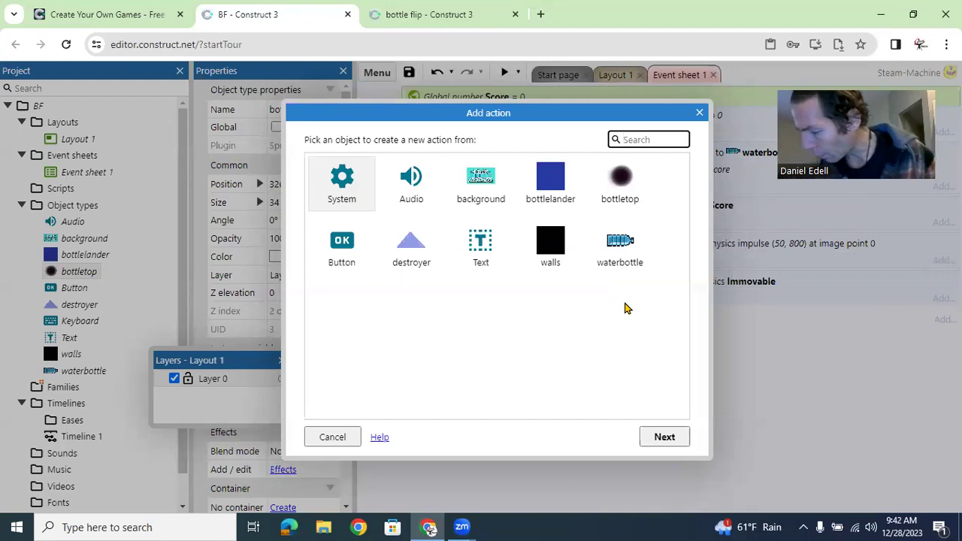
- Add a System Wait action of 0.1 seconds to event 5
double_click(342, 177)
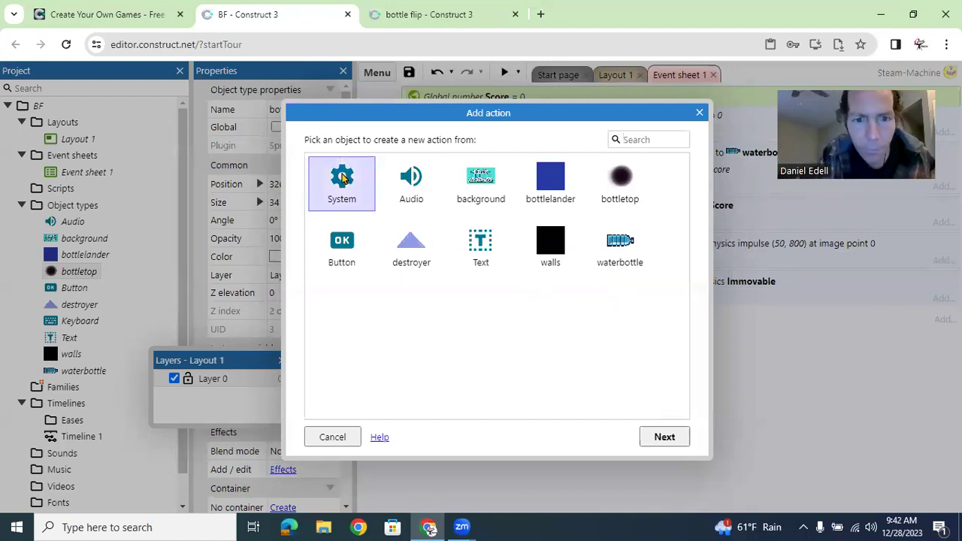
text(wait)
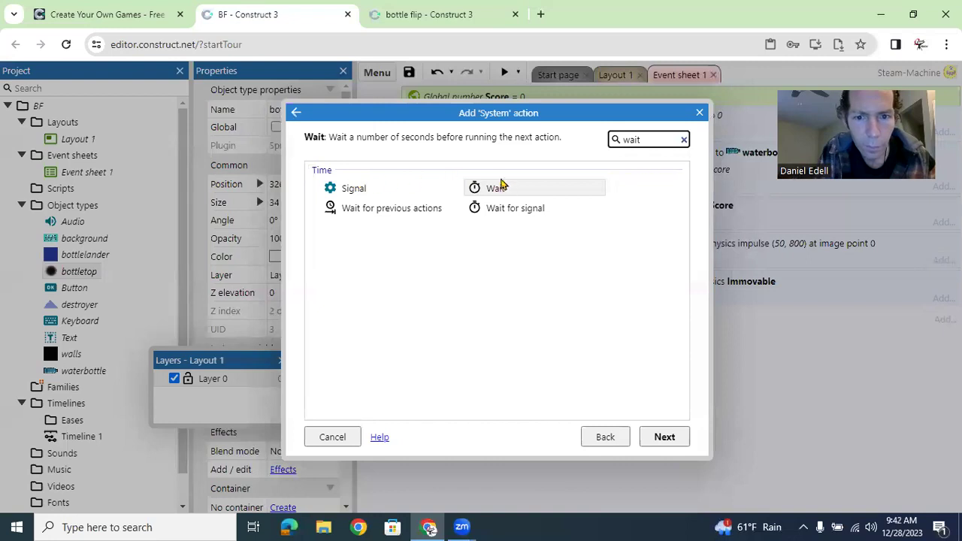
double_click(497, 187)
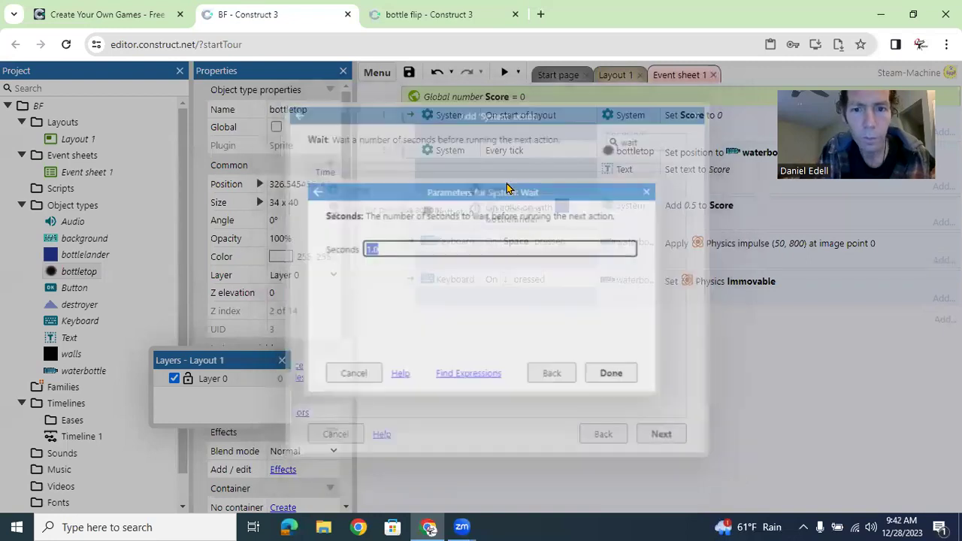
key(BackSpace)
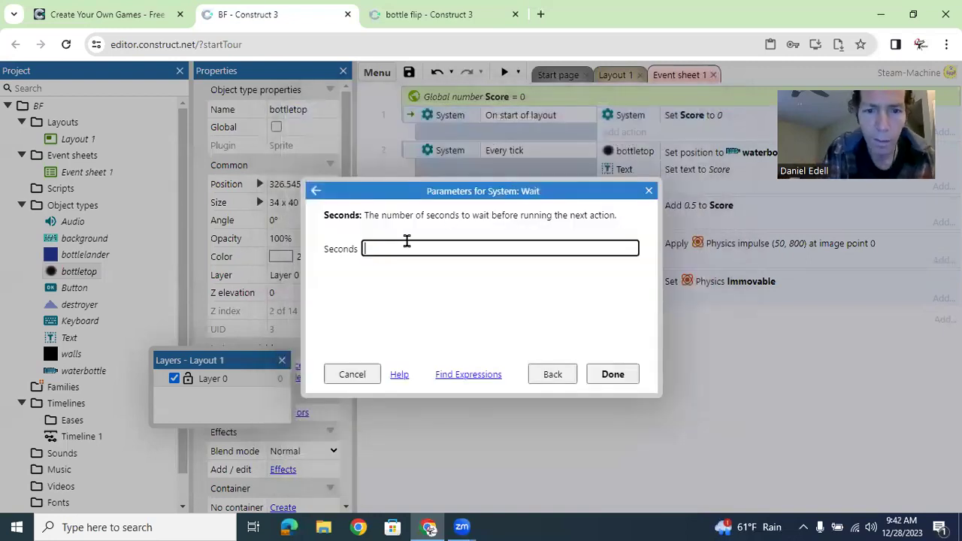
text(0.1)
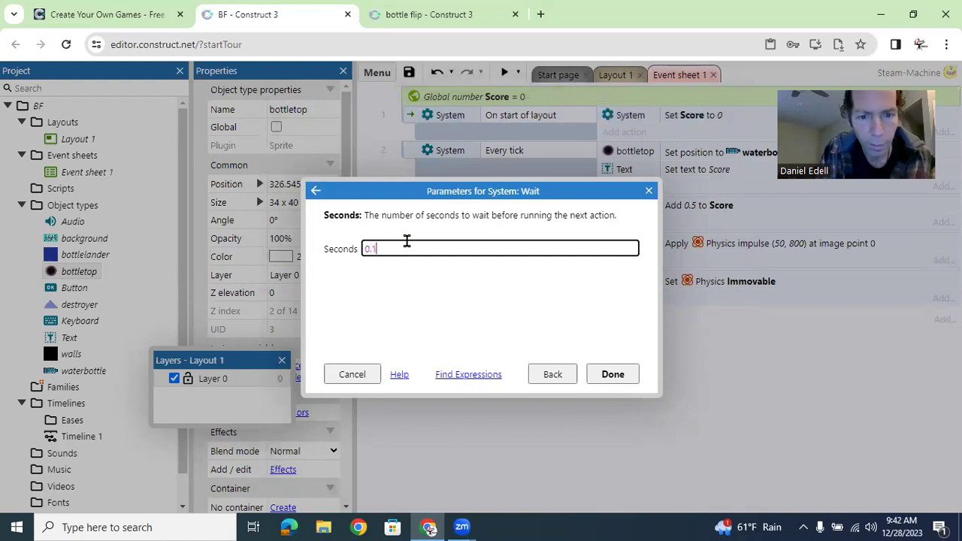
click(612, 374)
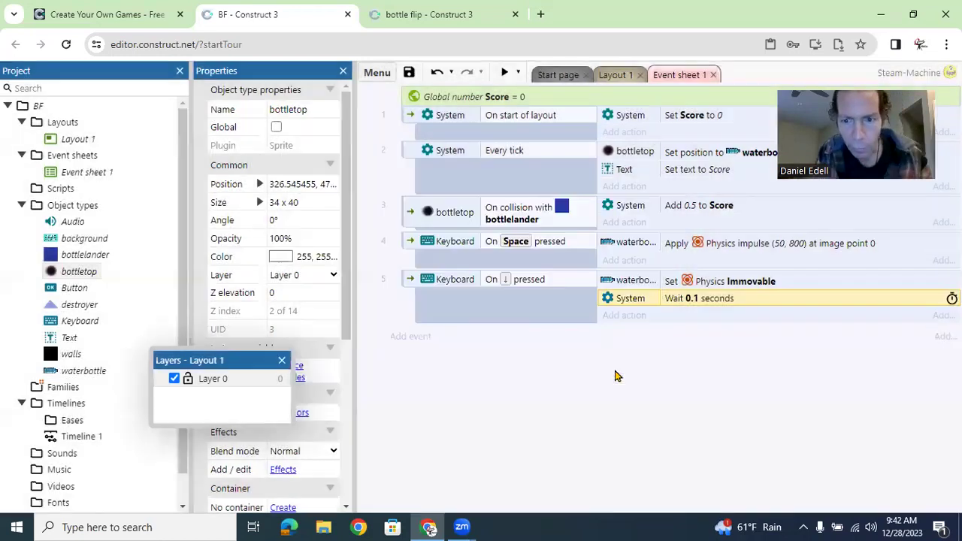
click(621, 317)
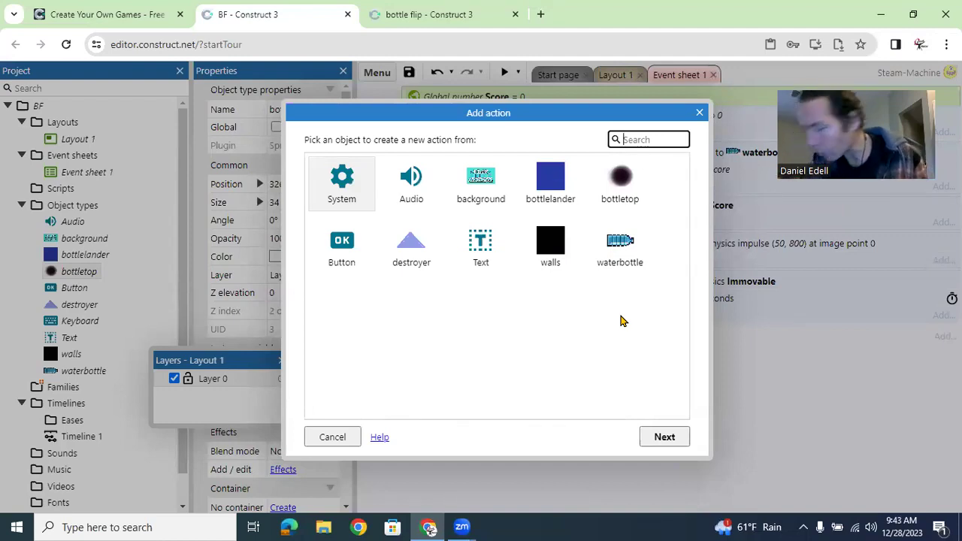
- Add a waterbottle Set immovable action left as Movable to event 5, then preview the game
double_click(613, 246)
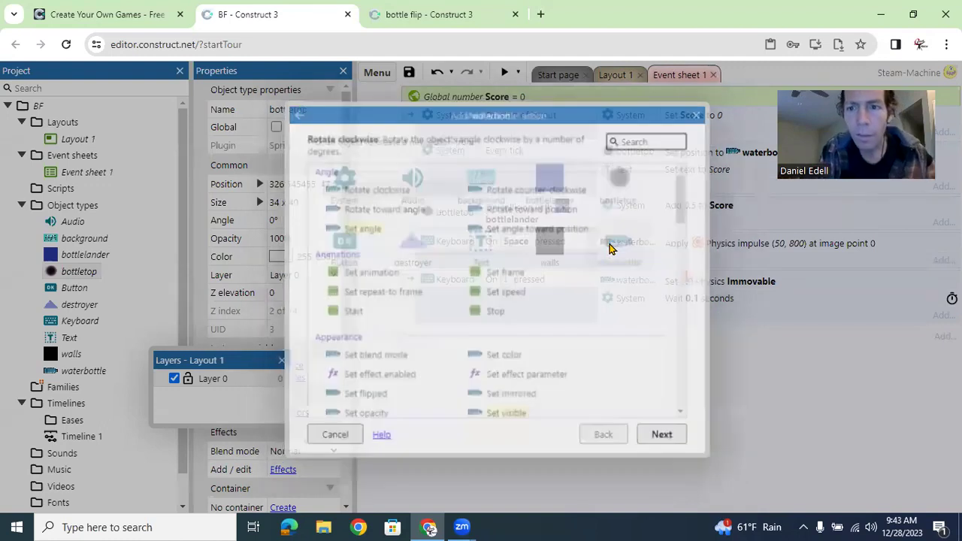
text(set)
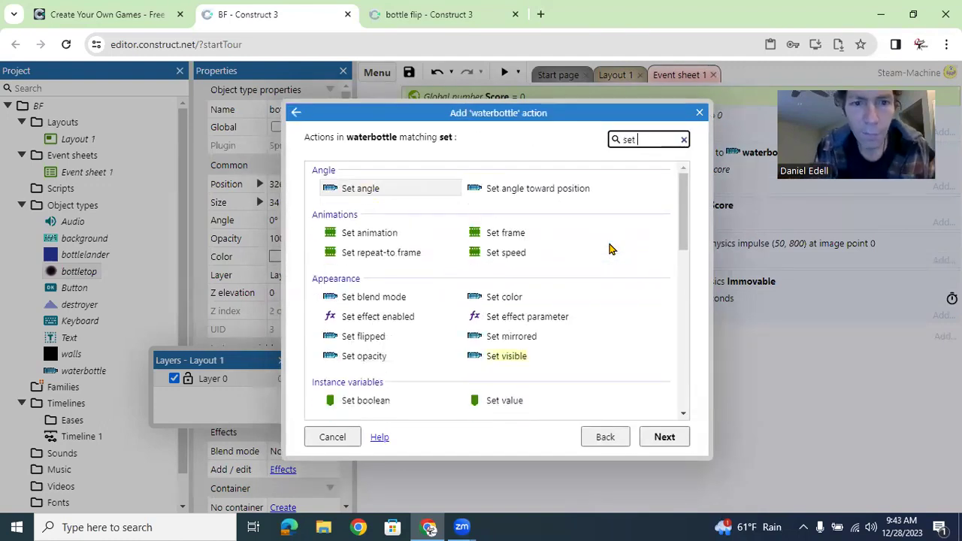
text( ph)
key(BackSpace)
key(BackSpace)
text(m)
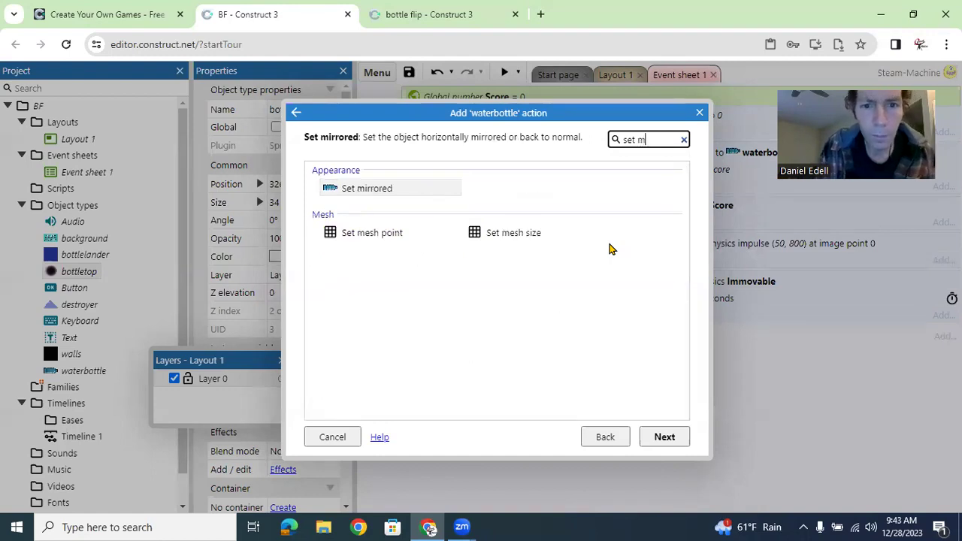
key(BackSpace)
text(i)
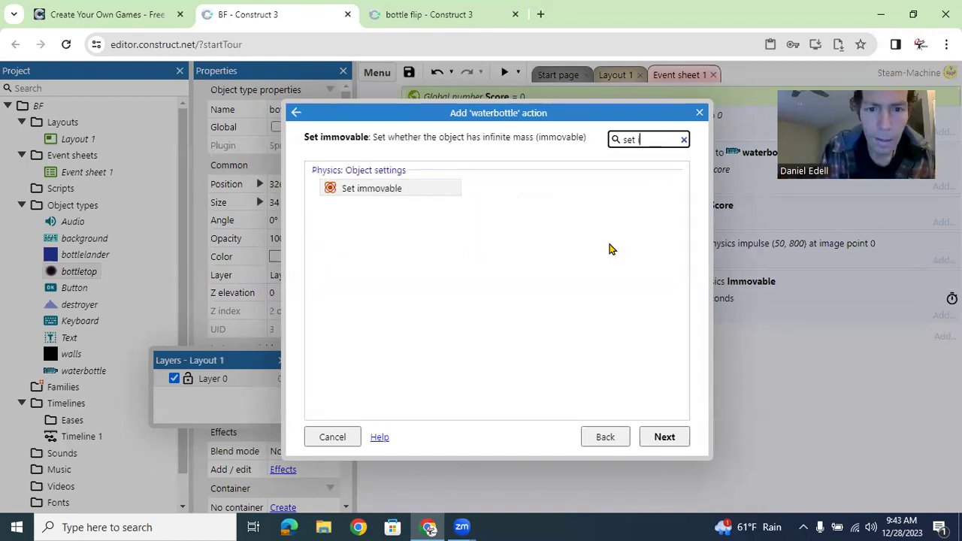
double_click(380, 195)
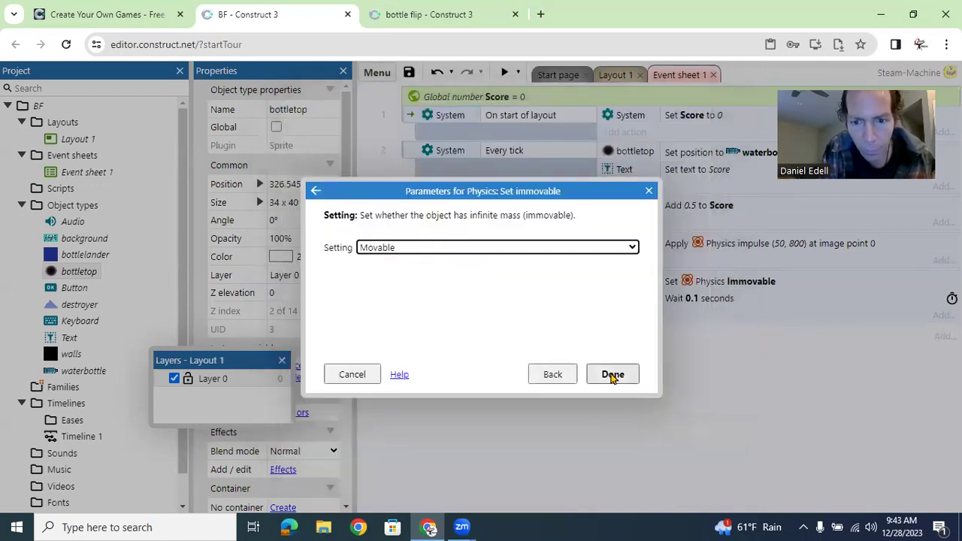
click(611, 376)
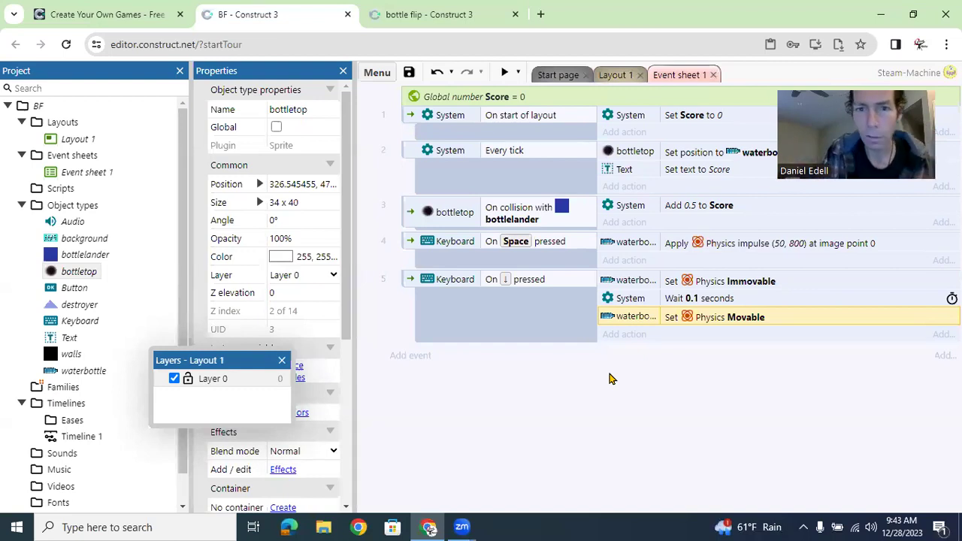
click(504, 72)
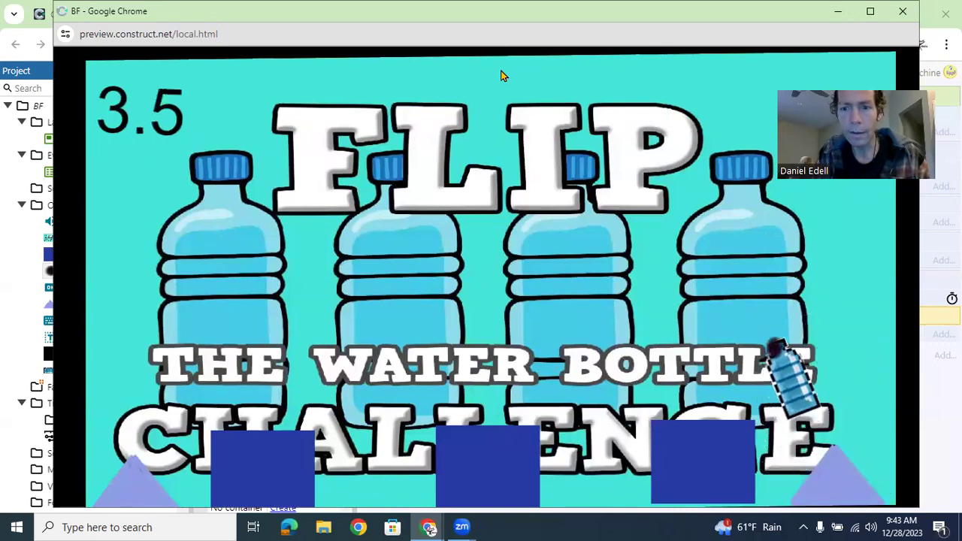
- Flip the bottle in the preview up to a score of 3.5, close it, and save the project
click(502, 75)
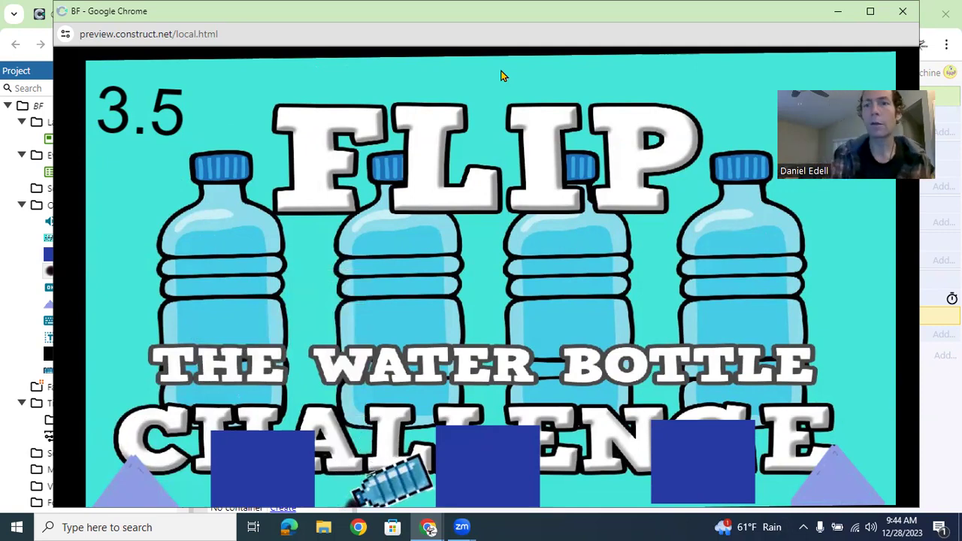
click(901, 15)
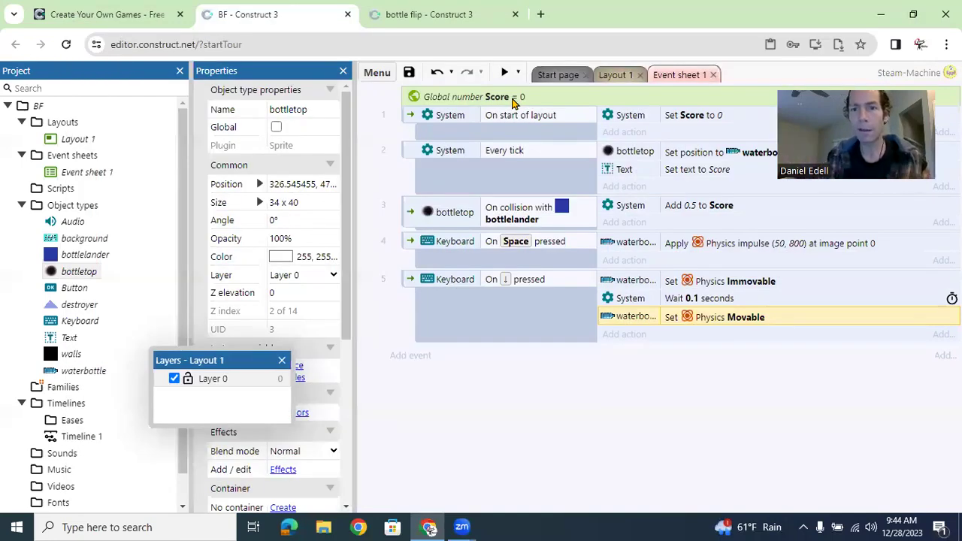
click(408, 72)
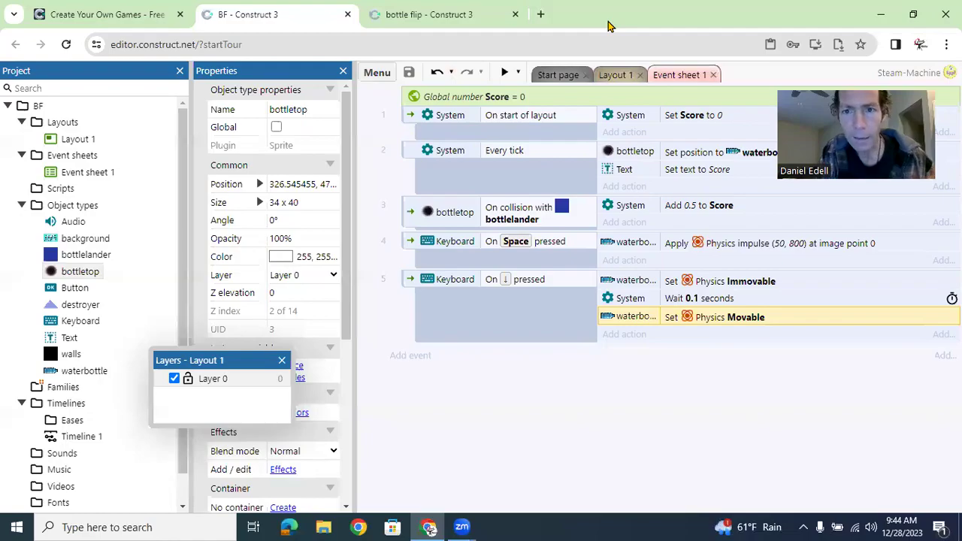